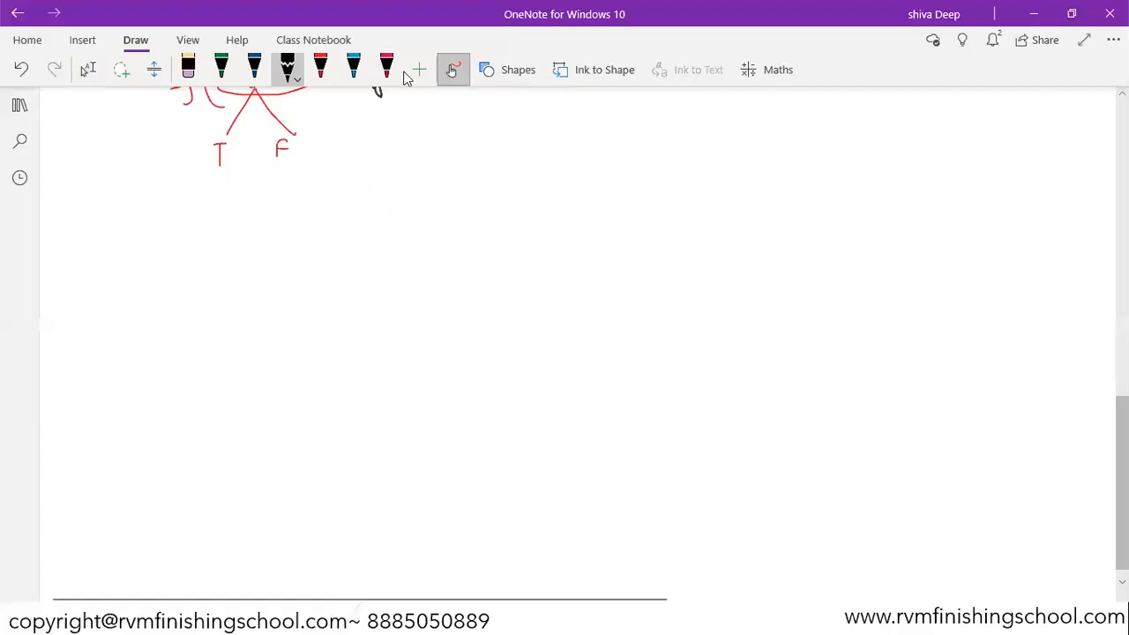
Step: Handwrite the note "Dates – ① known or system date f(n)" below the earlier diagram
mouse_move(255, 239)
left_mouse_down()
mouse_move(271, 252)
mouse_move(296, 237)
mouse_move(315, 255)
left_mouse_up()
left_click_drag(260, 268, 313, 263)
mouse_move(381, 239)
left_mouse_down()
mouse_move(472, 217)
mouse_move(515, 223)
left_mouse_up()
mouse_move(530, 214)
left_mouse_down()
mouse_move(528, 223)
mouse_move(711, 203)
mouse_move(802, 179)
left_mouse_up()
mouse_move(872, 164)
left_mouse_down()
mouse_move(845, 213)
mouse_move(875, 195)
left_mouse_up()
mouse_move(882, 182)
left_mouse_down()
mouse_move(899, 198)
mouse_move(889, 210)
left_mouse_up()
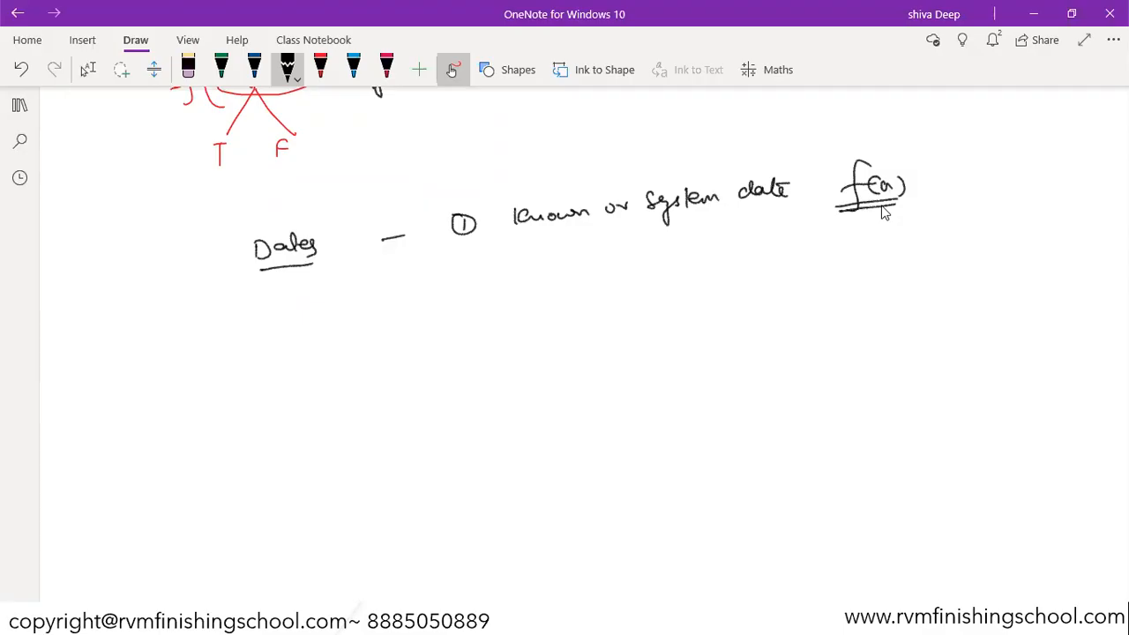
Step: Branch the system date into two underlined formats, "dd/mm/yy" and "mm/dd/yy"
mouse_move(756, 203)
left_mouse_down()
mouse_move(702, 254)
mouse_move(844, 240)
left_mouse_up()
mouse_move(663, 284)
left_mouse_down()
mouse_move(672, 304)
mouse_move(695, 299)
mouse_move(688, 307)
left_mouse_up()
left_click_drag(695, 291, 725, 281)
mouse_move(729, 263)
left_mouse_down()
mouse_move(732, 309)
mouse_move(767, 291)
left_mouse_up()
left_click_drag(849, 268, 885, 255)
mouse_move(891, 240)
left_mouse_down()
mouse_move(893, 275)
mouse_move(917, 242)
mouse_move(939, 278)
left_mouse_up()
left_click(926, 253)
left_click_drag(955, 243, 962, 251)
mouse_move(969, 237)
left_mouse_down()
mouse_move(958, 264)
mouse_move(978, 251)
left_mouse_up()
left_click_drag(985, 244, 974, 257)
left_click_drag(853, 288, 969, 275)
left_click_drag(653, 326, 792, 308)
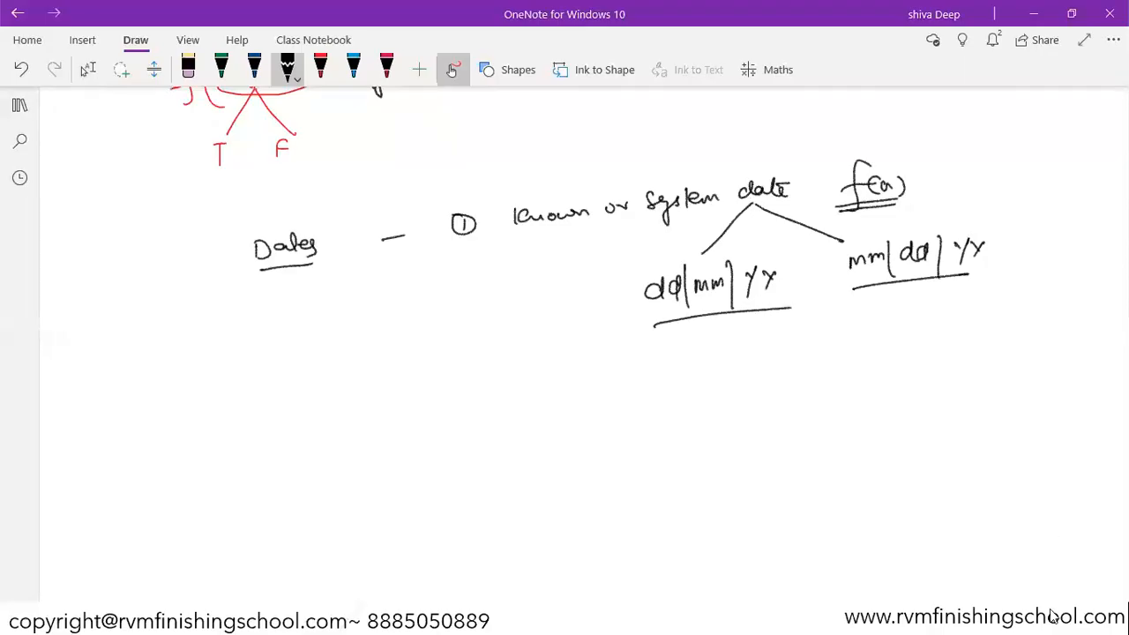
key("super")
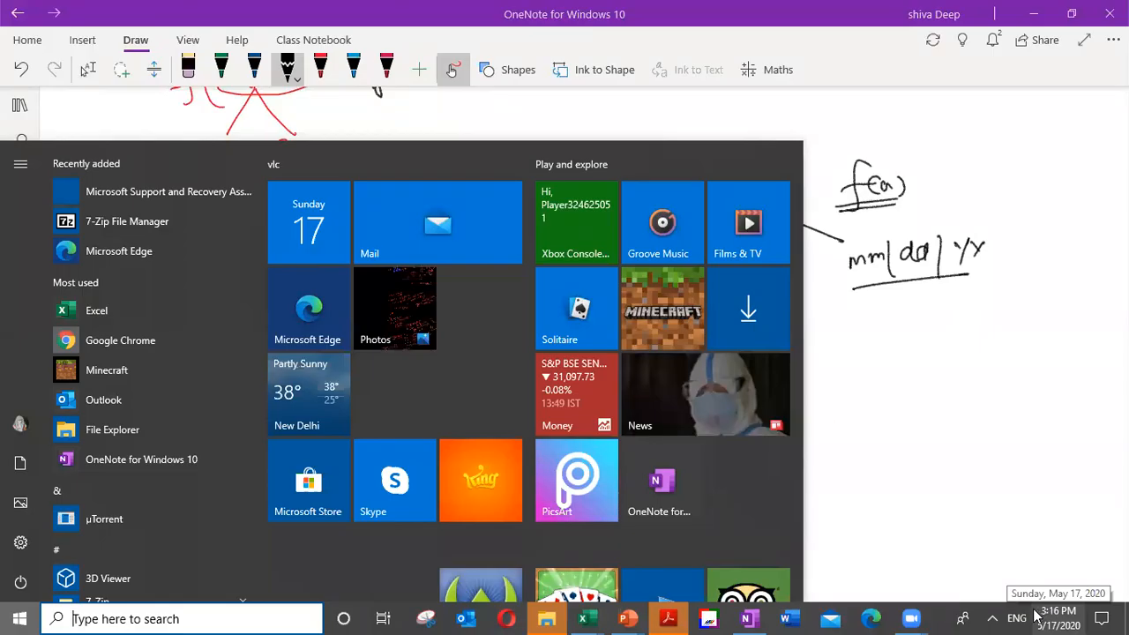
left_click(881, 337)
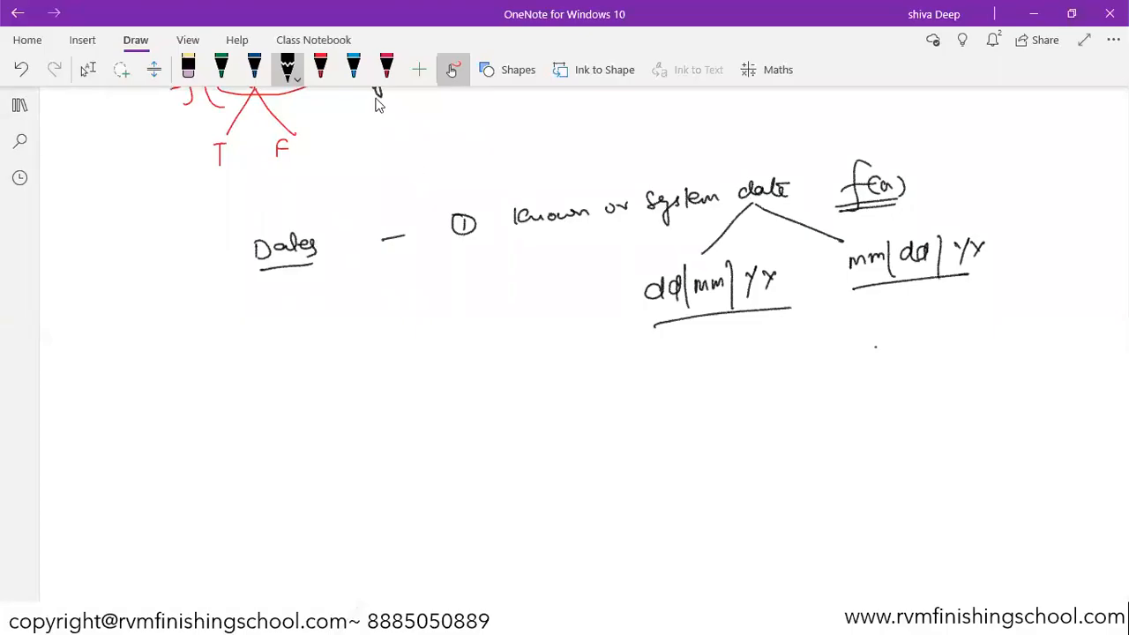
Step: Switch to the red pen and write the example date "1/5/2020" inside a box
left_click(320, 69)
left_click_drag(330, 322, 343, 362)
mouse_move(367, 319)
left_mouse_down()
mouse_move(357, 338)
mouse_move(385, 356)
left_mouse_up()
left_click_drag(389, 320, 403, 331)
left_click_drag(414, 319, 413, 319)
left_click_drag(427, 313, 433, 320)
left_click_drag(304, 378, 478, 339)
left_click_drag(285, 315, 479, 338)
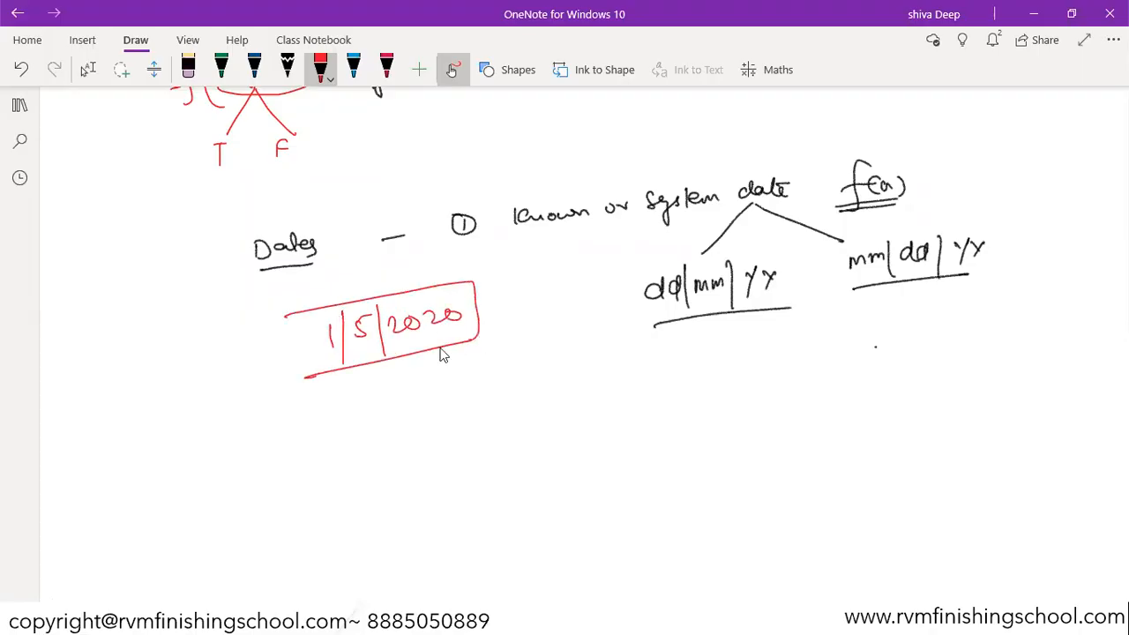
Step: Close the box and write "mm/dd/yy" to its left with an arrow pointing to the date
left_click_drag(290, 315, 304, 377)
mouse_move(138, 339)
left_mouse_down()
mouse_move(256, 338)
mouse_move(244, 348)
left_mouse_up()
mouse_move(85, 346)
left_mouse_down()
mouse_move(125, 333)
mouse_move(124, 344)
left_mouse_up()
mouse_move(134, 326)
left_mouse_down()
mouse_move(146, 306)
mouse_move(179, 326)
left_mouse_up()
left_click_drag(185, 300, 193, 327)
left_click_drag(90, 349, 195, 311)
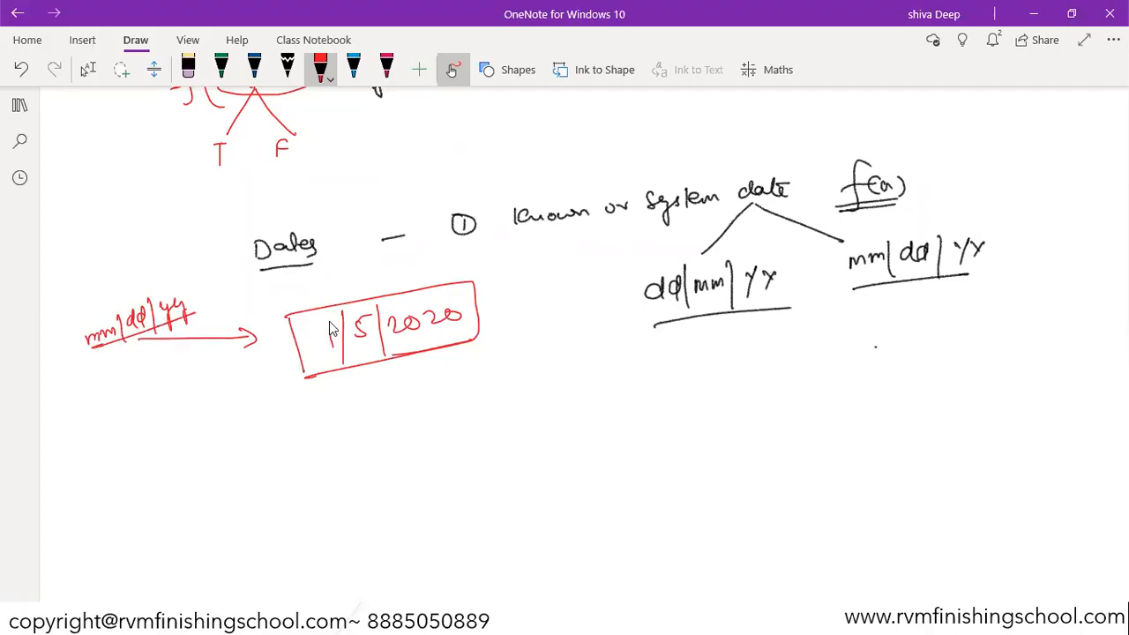
Step: Circle the "1" in the boxed date and label it "Jan"
mouse_move(331, 319)
left_mouse_down()
mouse_move(328, 354)
mouse_move(342, 323)
mouse_move(319, 321)
left_mouse_up()
left_click_drag(326, 360, 302, 425)
left_click_drag(305, 418, 339, 414)
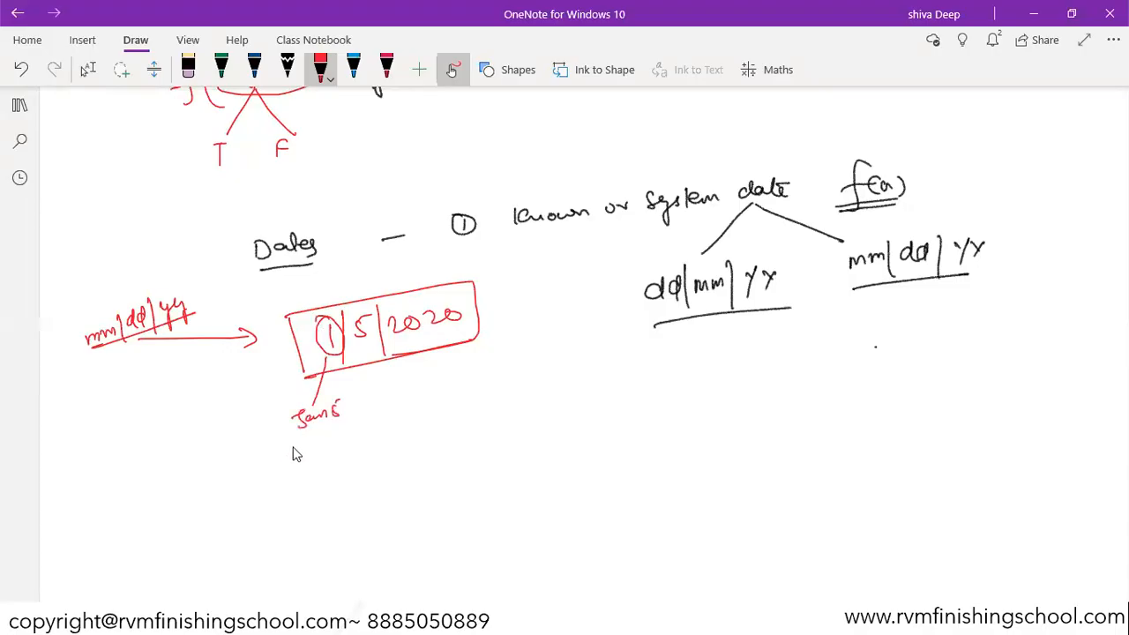
Step: With the black pen, label the date's middle part "dd/mm/yy" and "May 1", and underline the labels
left_click(286, 71)
mouse_move(447, 340)
left_mouse_down()
mouse_move(482, 413)
mouse_move(495, 389)
mouse_move(533, 398)
left_mouse_up()
left_click_drag(501, 351, 551, 353)
left_click_drag(504, 361, 553, 360)
left_click_drag(306, 436, 344, 429)
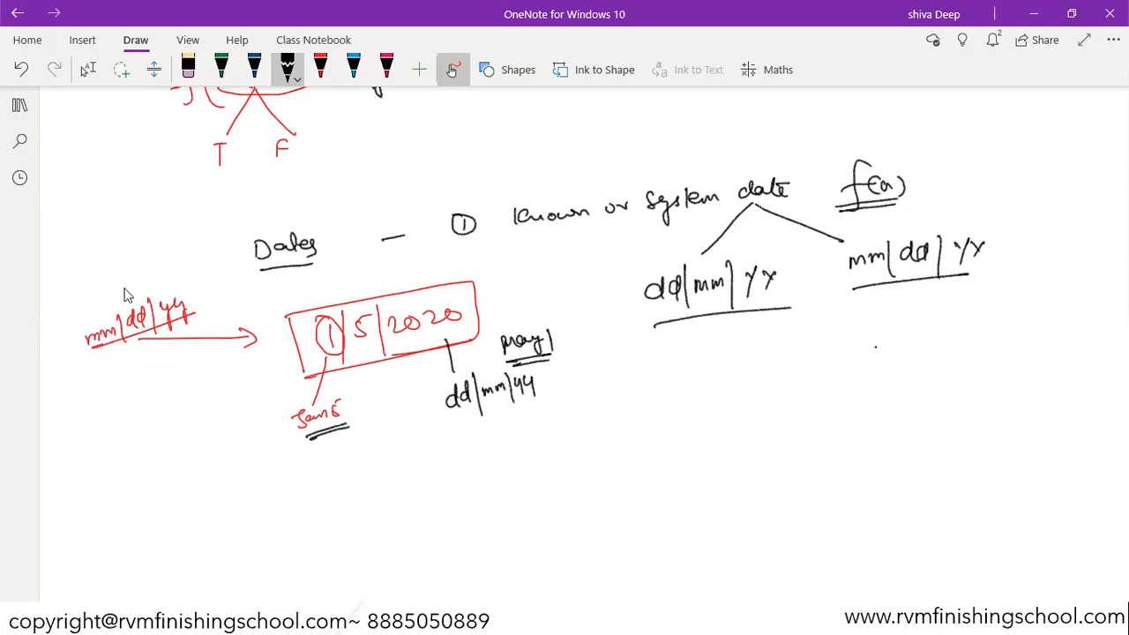
Step: Write "17/05/2020" below "mm/dd/yy" between two lines with a downward arrow
mouse_move(101, 353)
left_mouse_down()
mouse_move(92, 412)
mouse_move(110, 412)
left_mouse_up()
left_click_drag(125, 388, 134, 399)
left_click_drag(133, 386, 160, 391)
left_click_drag(165, 377, 165, 378)
left_click_drag(84, 426, 215, 388)
left_click_drag(65, 391, 201, 349)
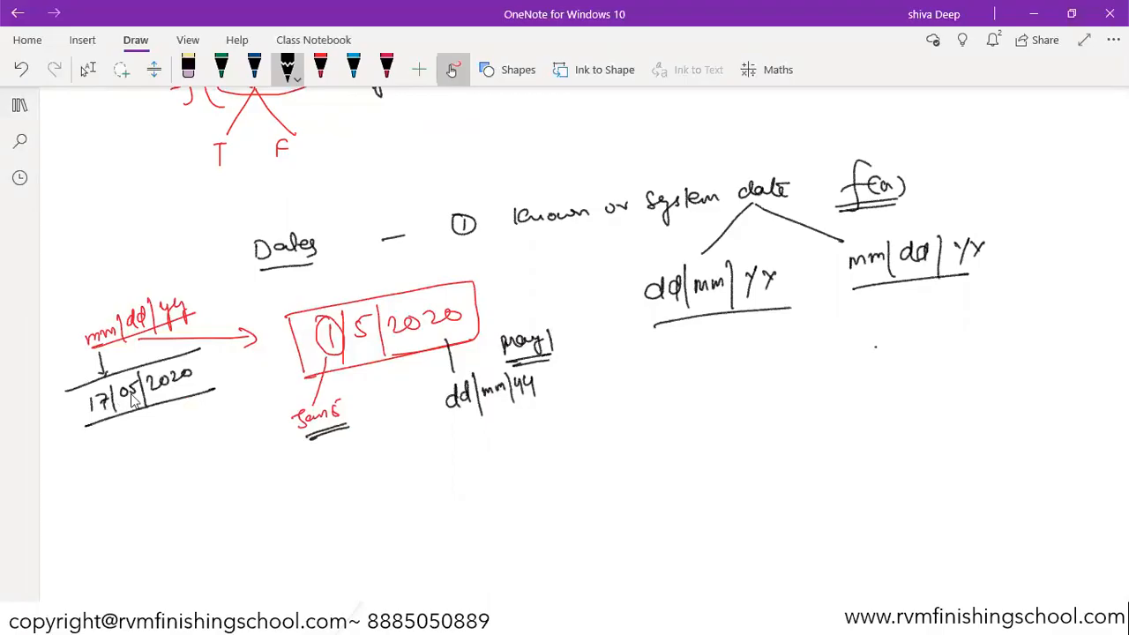
Step: Mark "mm/dd/yy" with a tick and "17/05/2020" with an arrow and a circled cross
left_click_drag(90, 433, 104, 448)
mouse_move(104, 434)
left_mouse_down()
mouse_move(89, 450)
mouse_move(97, 457)
mouse_move(101, 426)
left_mouse_up()
left_click_drag(65, 335, 84, 324)
left_click_drag(59, 419, 83, 406)
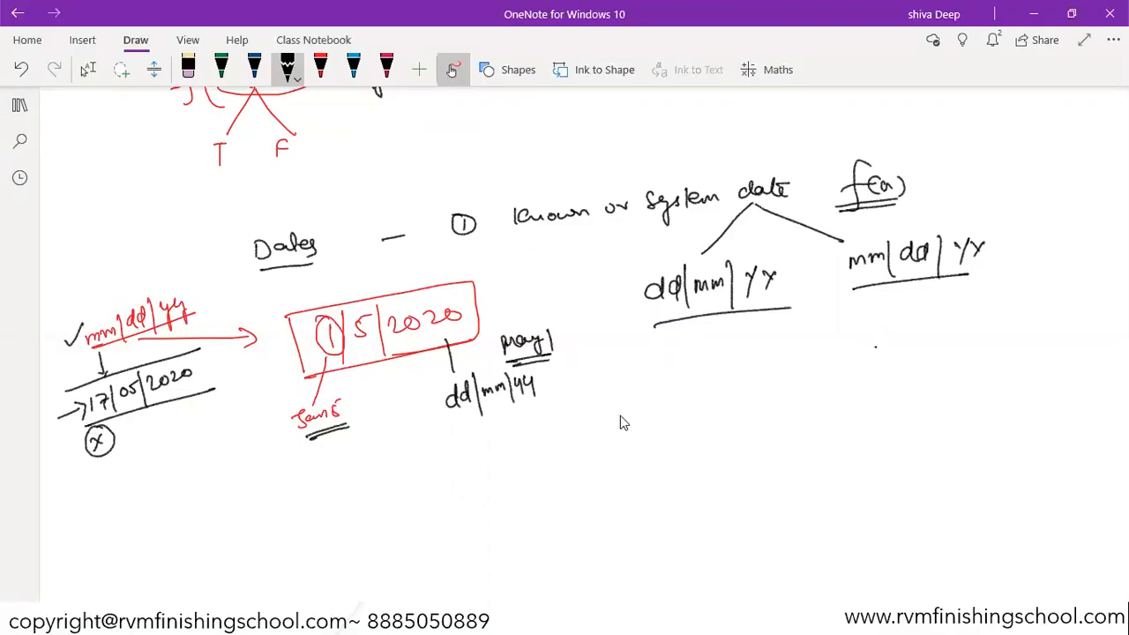
Step: Write "⇒ Date f(n)" and underline it
mouse_move(622, 410)
left_mouse_down()
mouse_move(623, 429)
mouse_move(710, 416)
mouse_move(721, 432)
mouse_move(760, 408)
left_mouse_up()
left_click_drag(677, 432, 737, 426)
left_click_drag(679, 438, 735, 430)
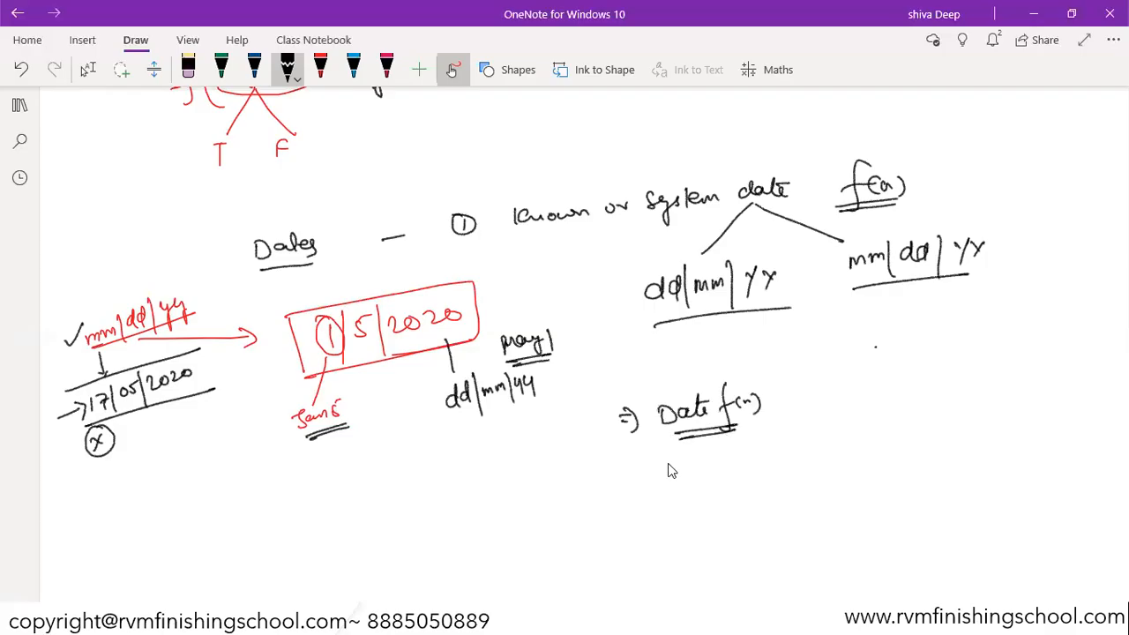
Step: Switch to the Excel_Workshop_17thMay20 workbook
key("alt+Tab")
key("alt+Tab")
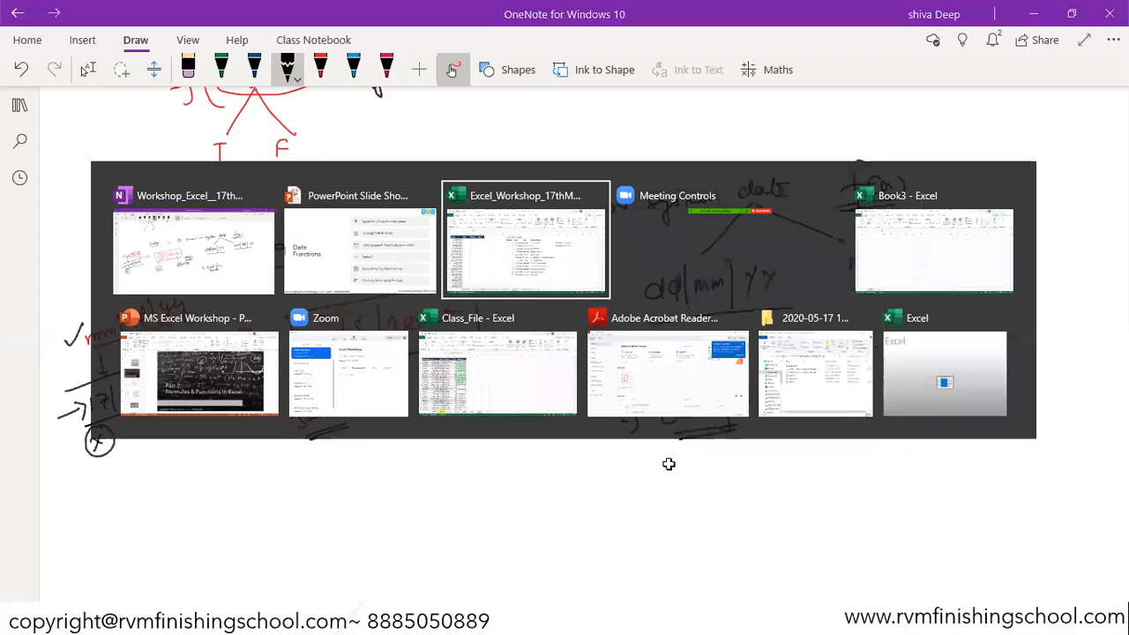
left_click(302, 270)
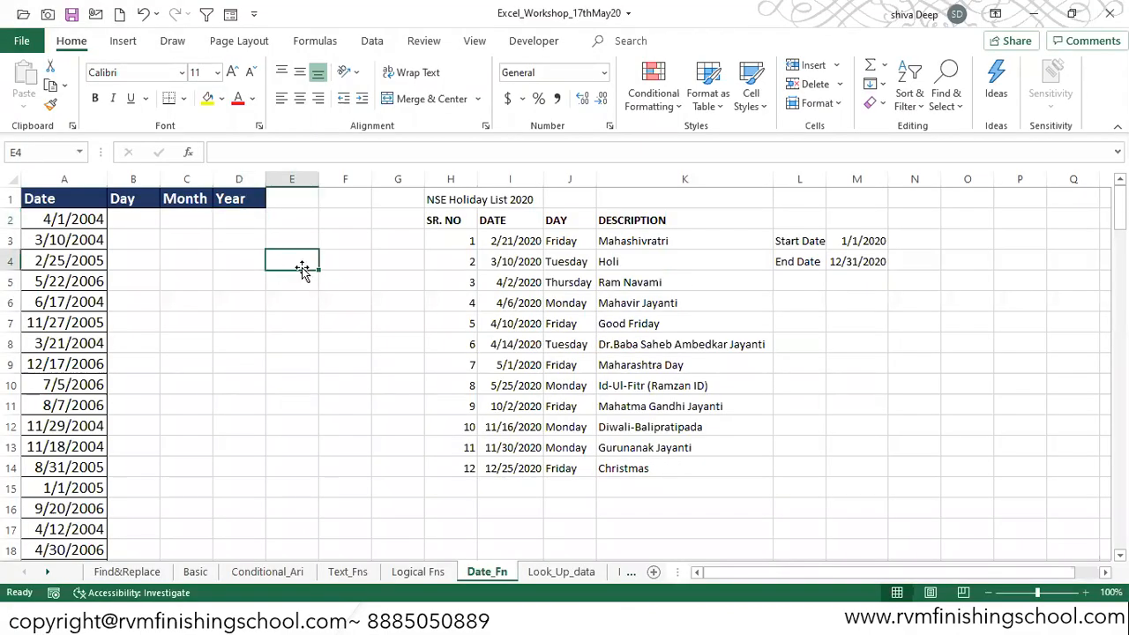
Step: Start a DATE function in cell E4, picking DATE from the function suggestions
type("=Date")
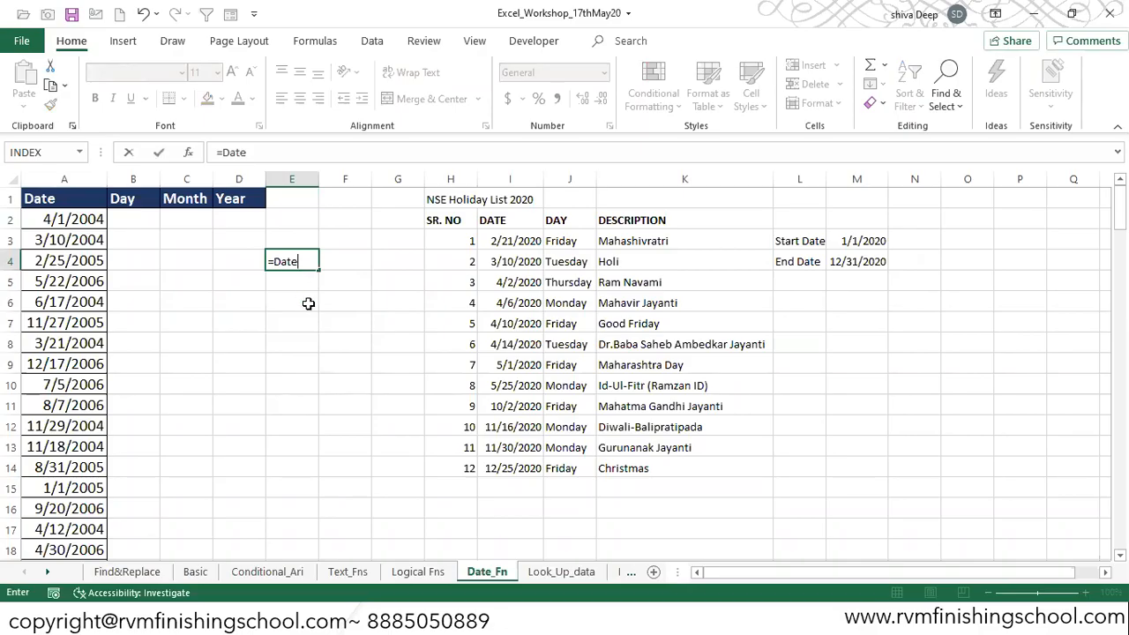
key("BackSpace")
key("Down")
key("Tab")
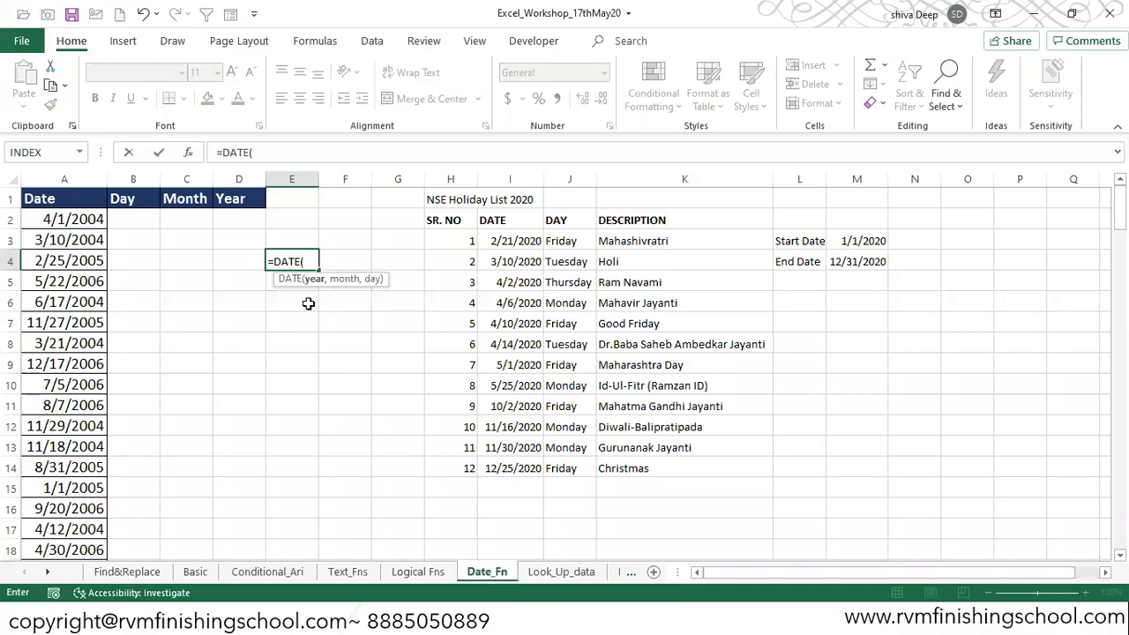
key("BackSpace")
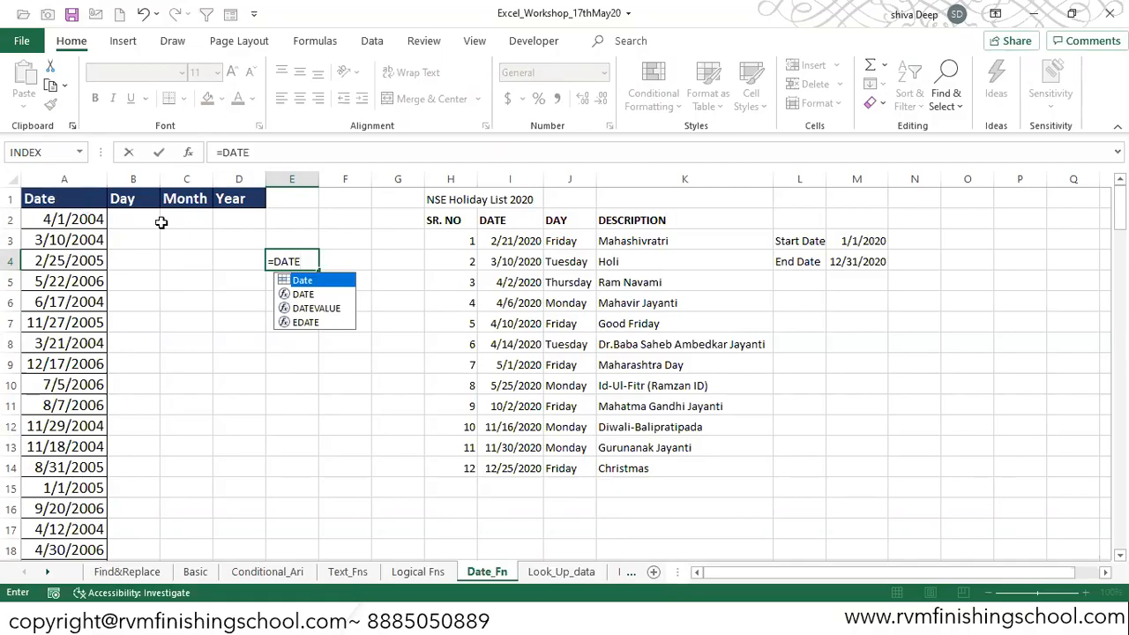
left_click(310, 297)
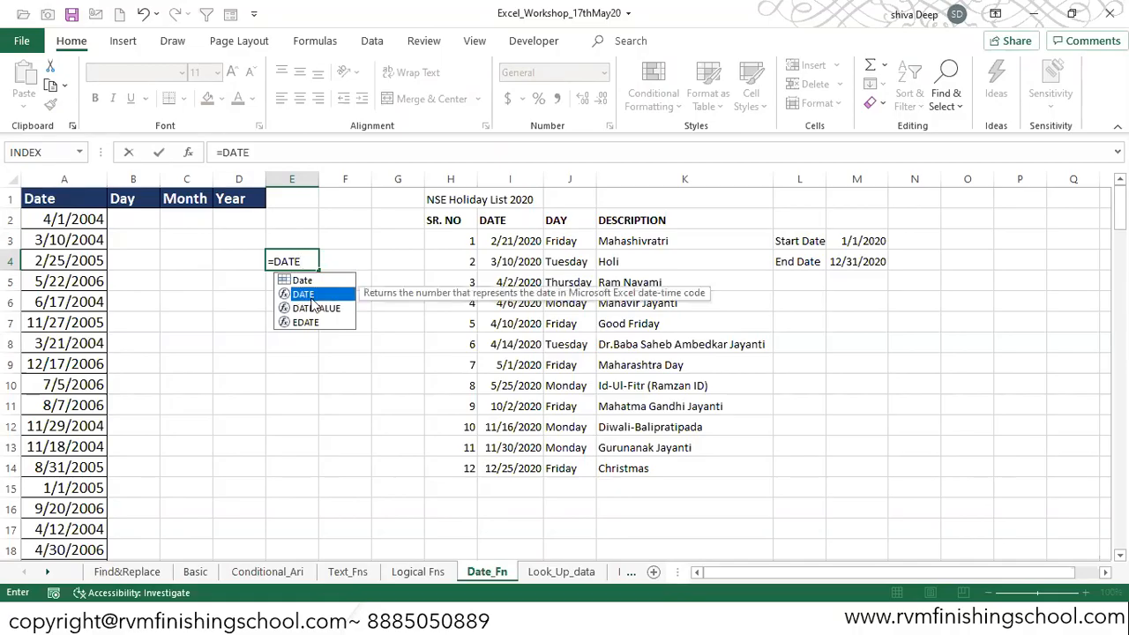
key("Up")
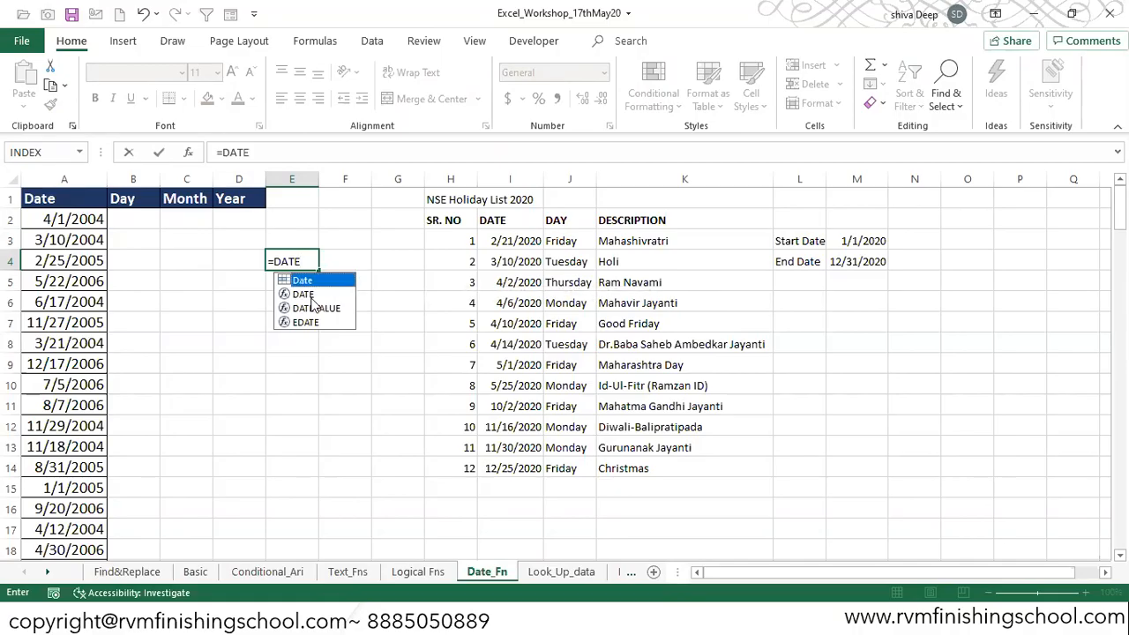
key("Tab")
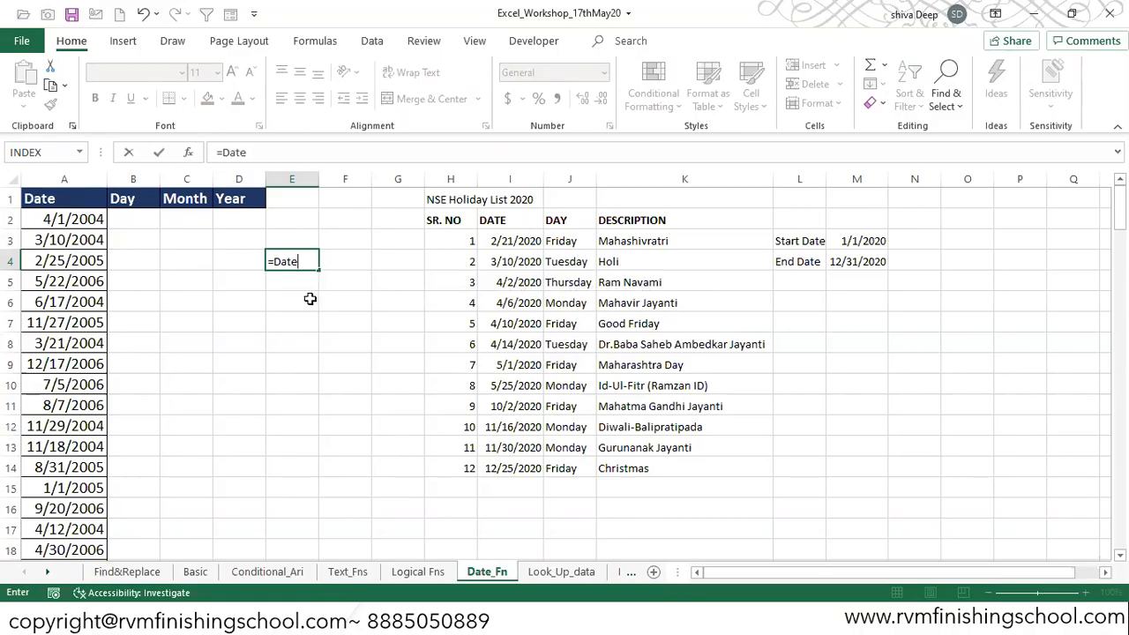
key("BackSpace")
key("BackSpace")
key("BackSpace")
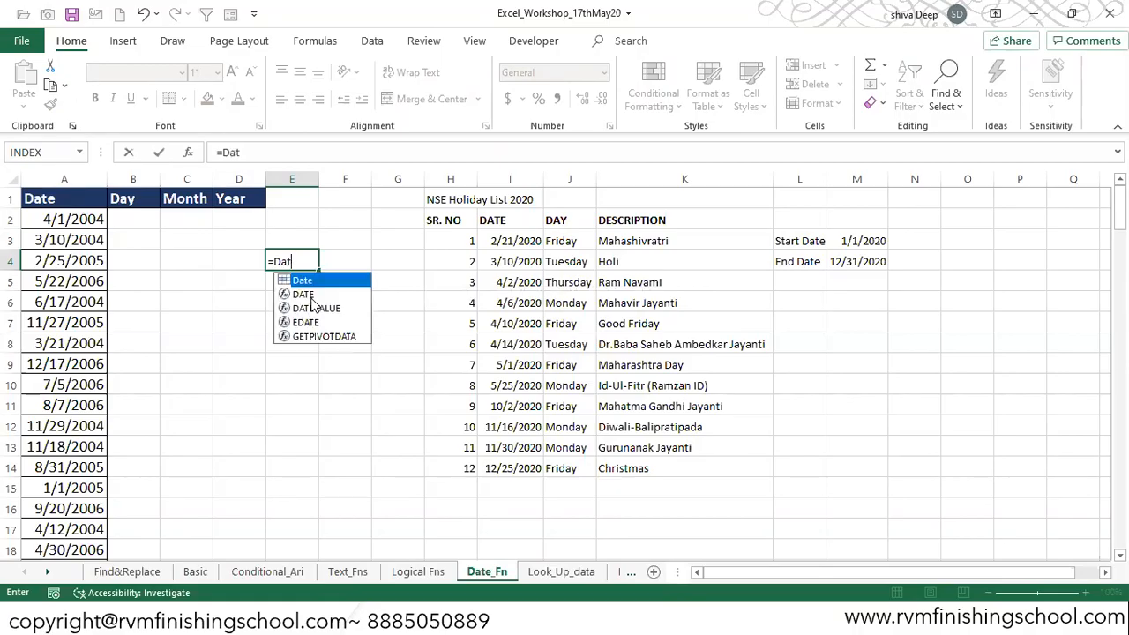
key("Down")
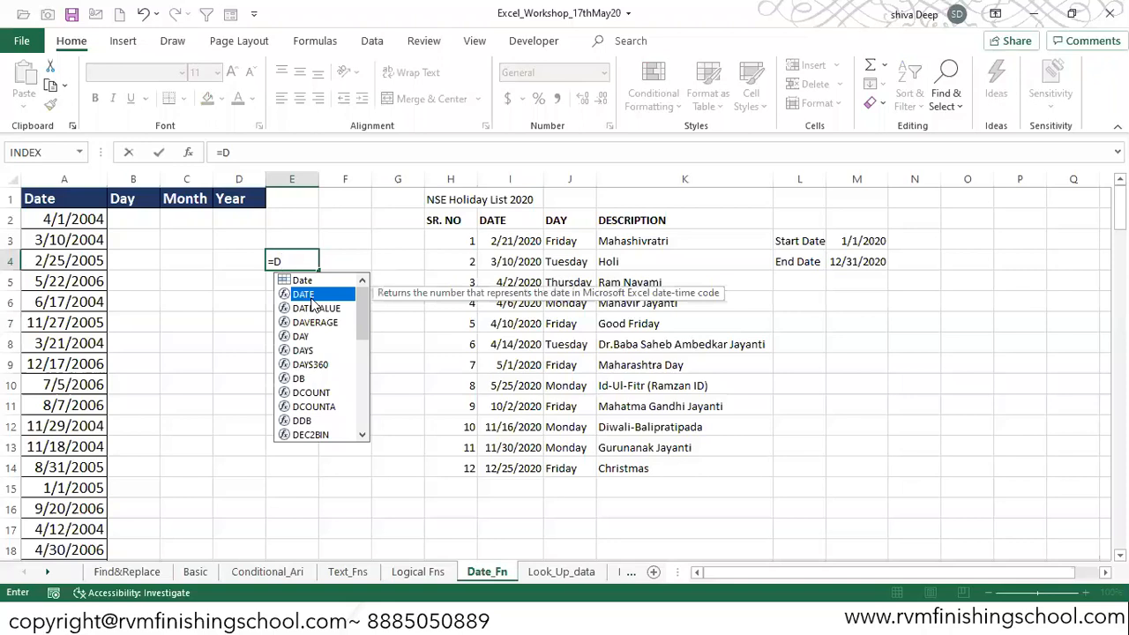
key("Tab")
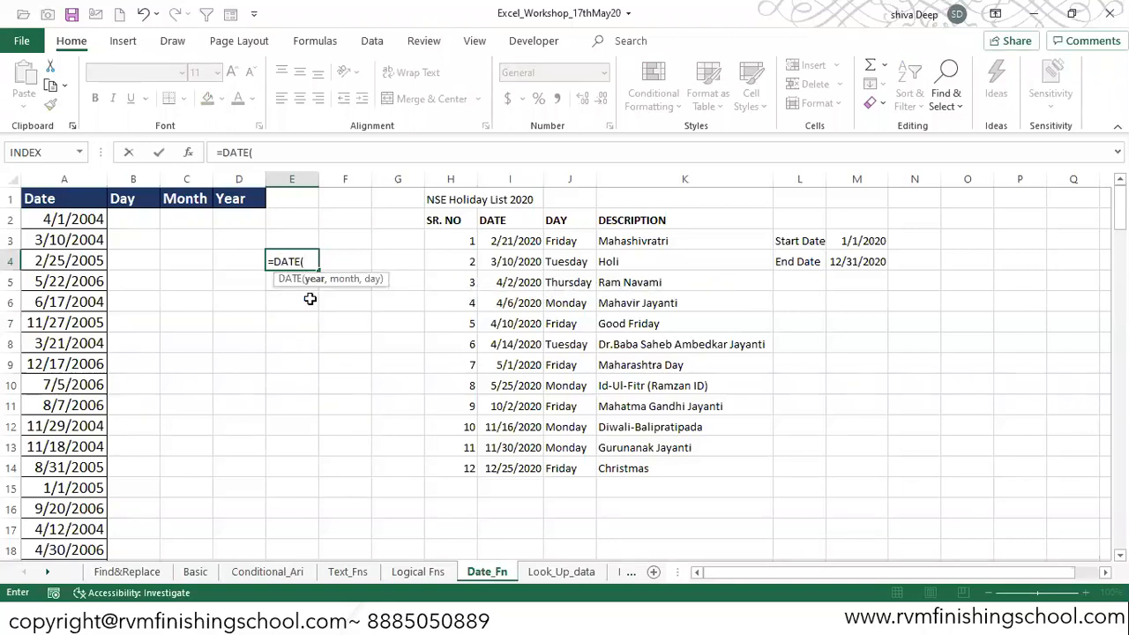
Step: Complete the formula as =DATE(2020,10,20) and enter it
type("2020,")
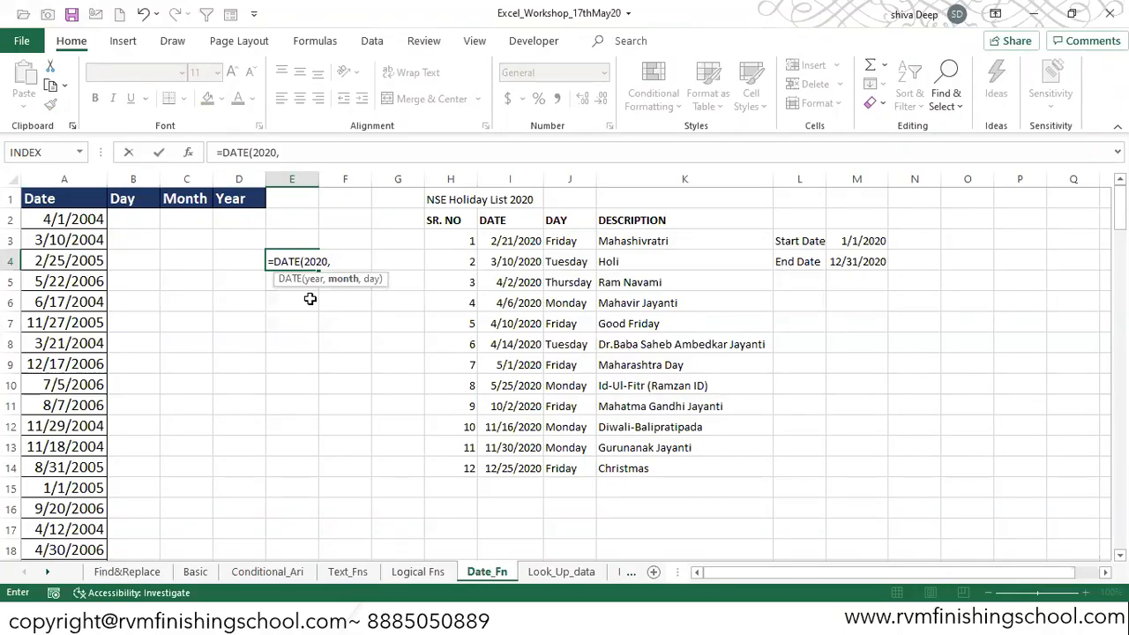
type("10,")
type("20")
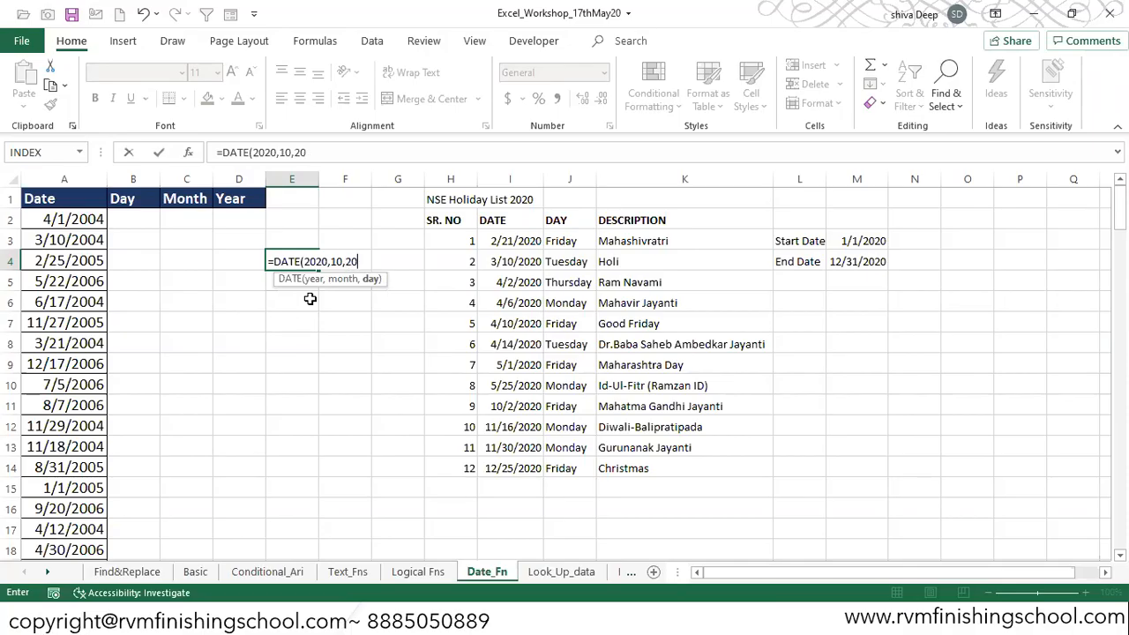
key("ctrl+Return")
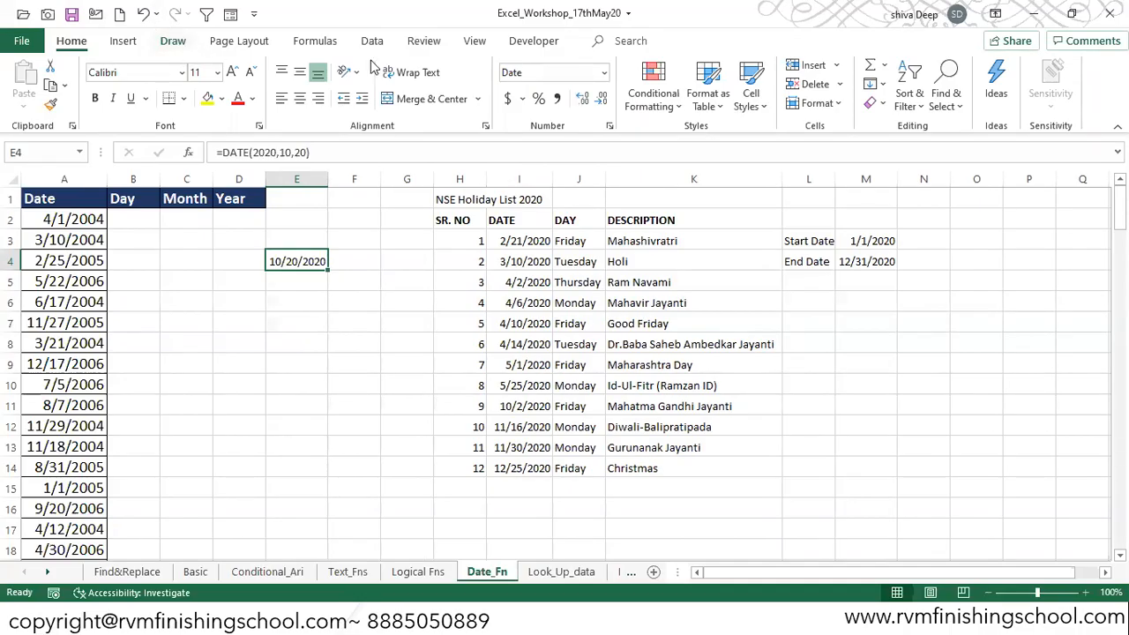
Step: With a blue pen, annotate m, d, y arrows above cell E4's result, then leave drawing mode
left_click(170, 43)
left_click(223, 83)
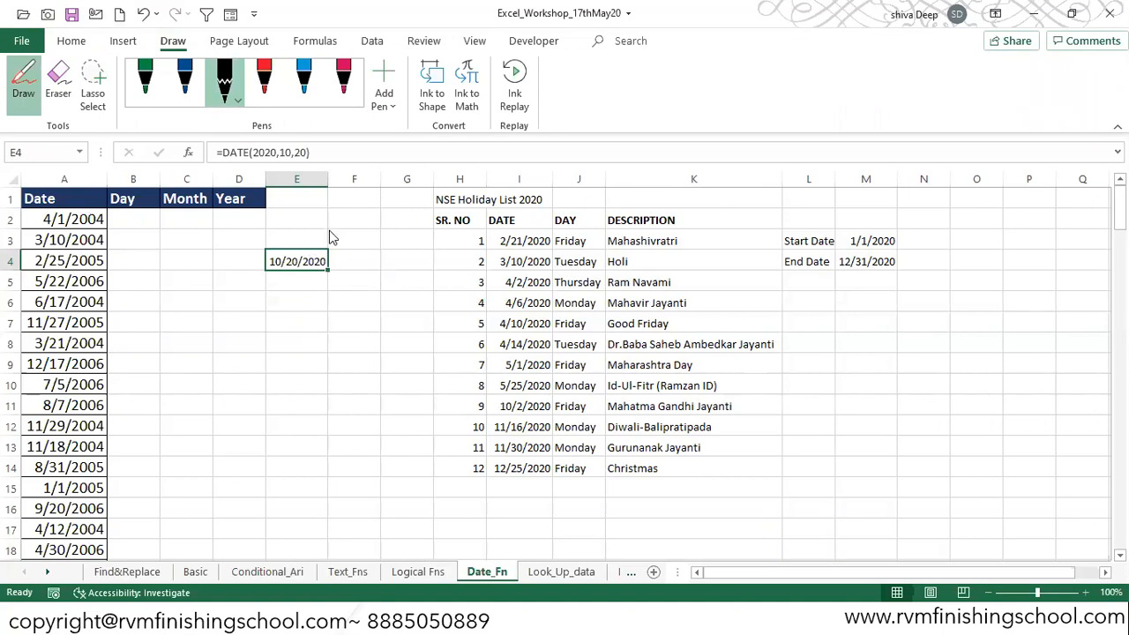
left_click_drag(285, 227, 282, 246)
left_click(187, 86)
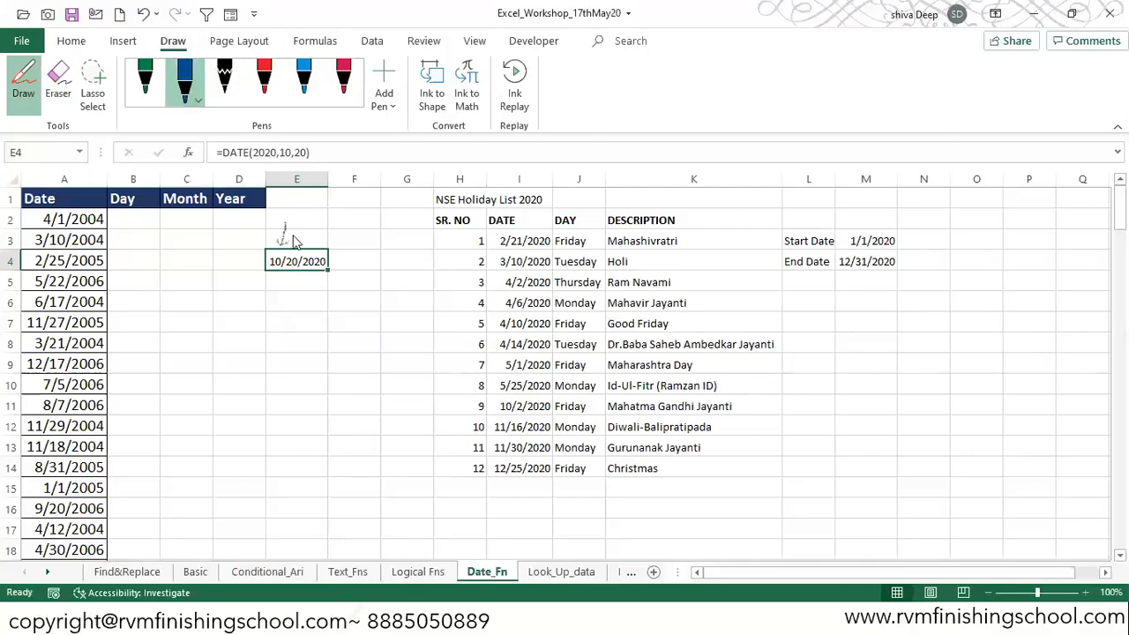
mouse_move(284, 221)
left_mouse_down()
mouse_move(280, 243)
mouse_move(305, 241)
mouse_move(315, 222)
mouse_move(333, 234)
mouse_move(319, 239)
left_mouse_up()
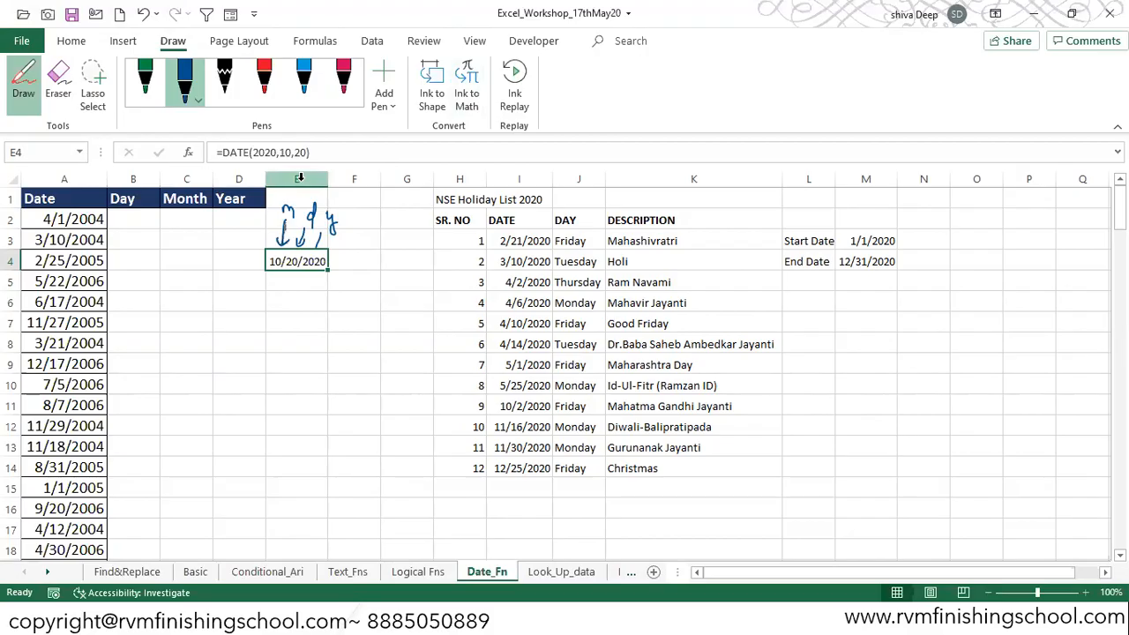
key("Escape")
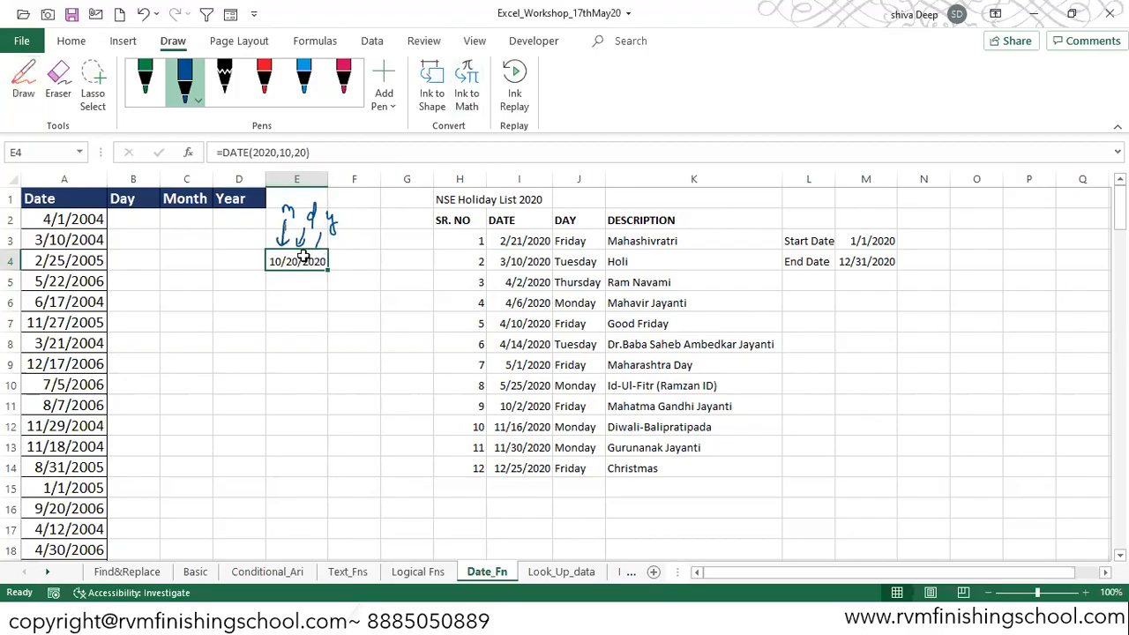
Step: Switch back to the OneNote page and circle the "Dates" heading
key("alt+Tab")
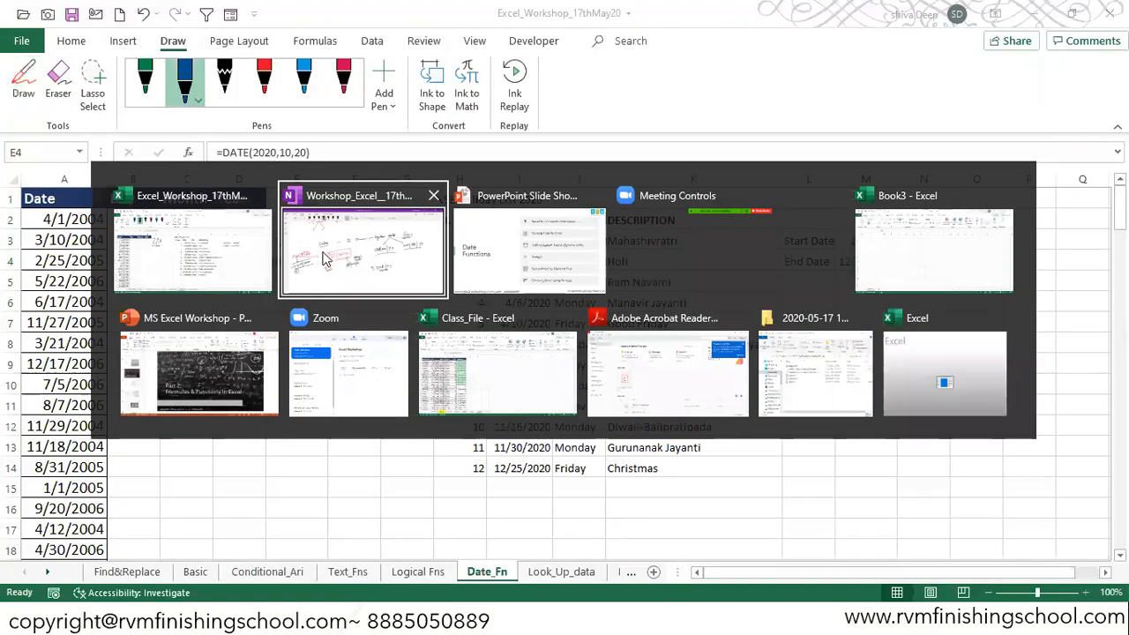
left_click(324, 259)
mouse_move(306, 222)
left_mouse_down()
mouse_move(252, 256)
mouse_move(316, 261)
left_mouse_up()
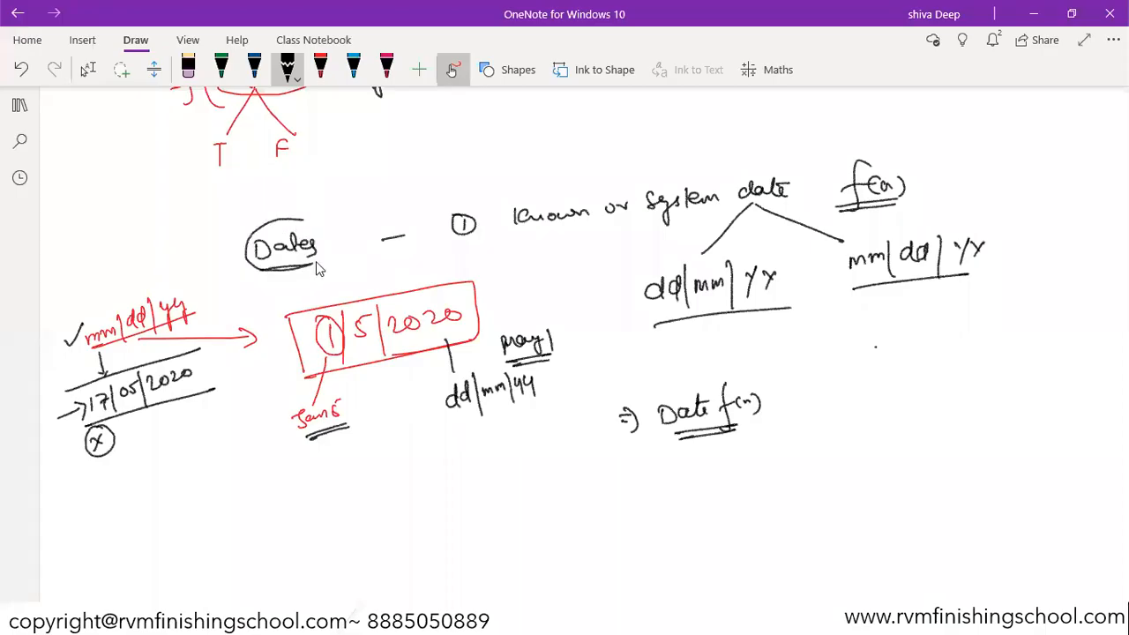
Step: In red, write "# Excel their is no date format" below the notes and underline it
left_click(87, 69)
scroll(565, 344, "down", 2)
scroll(510, 210, "up", 1)
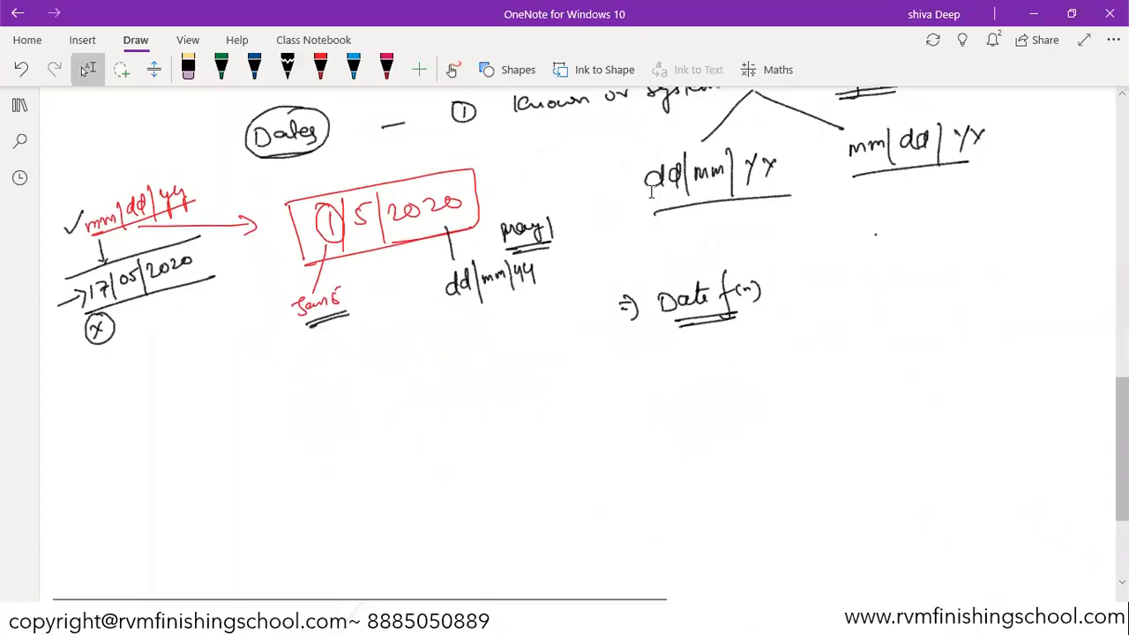
left_click(320, 69)
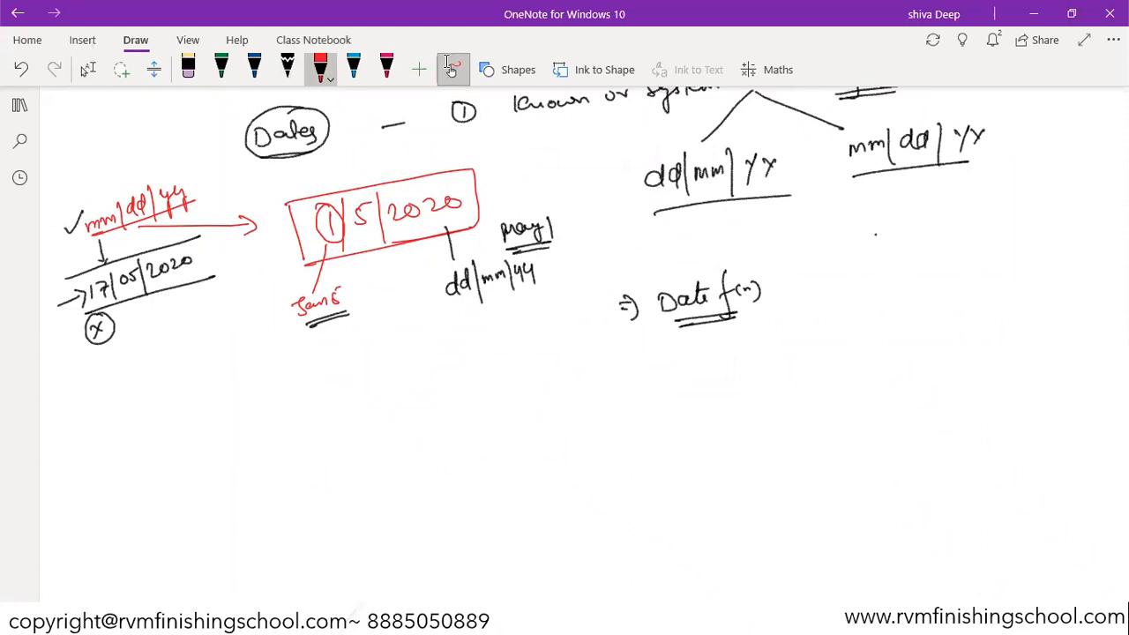
left_click_drag(226, 404, 226, 432)
mouse_move(203, 412)
left_mouse_down()
mouse_move(231, 411)
mouse_move(233, 423)
mouse_move(325, 407)
mouse_move(362, 379)
mouse_move(384, 397)
mouse_move(422, 376)
mouse_move(466, 386)
mouse_move(595, 356)
mouse_move(621, 363)
mouse_move(637, 342)
mouse_move(377, 429)
mouse_move(278, 438)
left_mouse_up()
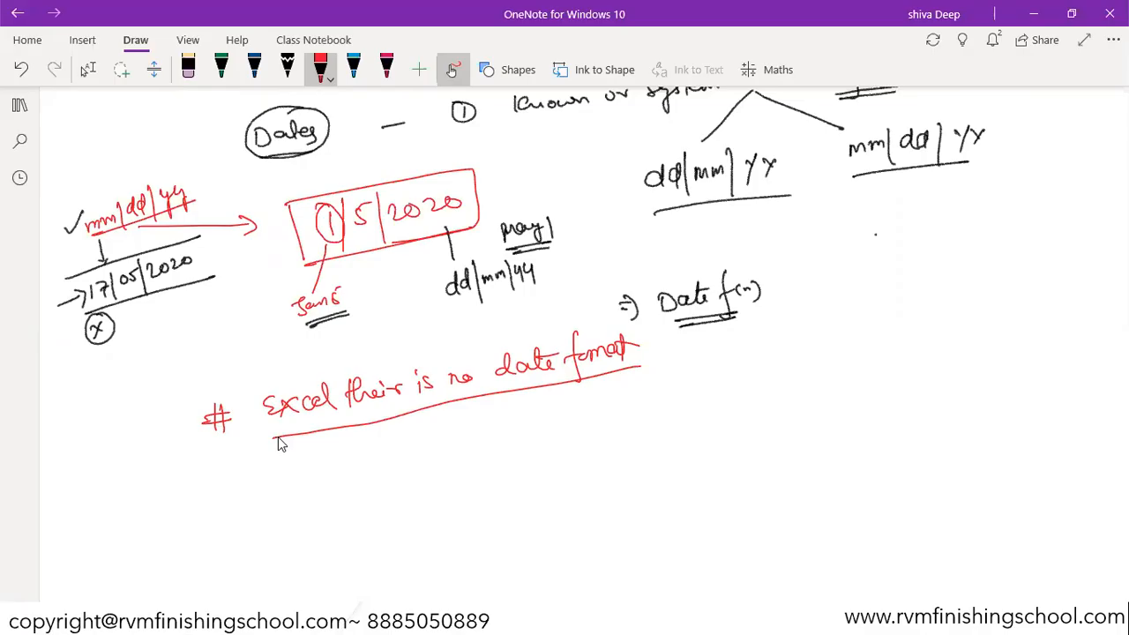
Step: Add a downward arrow with "serial – NO" beneath that statement
left_click_drag(308, 426, 310, 462)
left_click_drag(303, 453, 392, 458)
left_click_drag(406, 452, 416, 450)
left_click_drag(422, 454, 445, 436)
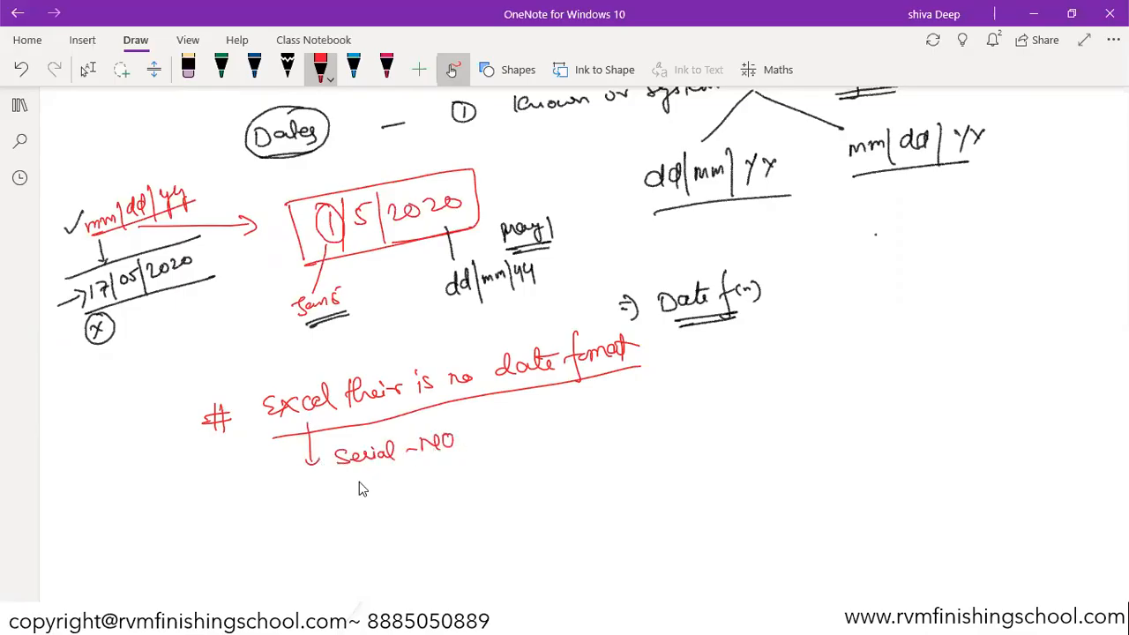
Step: Draw an arrow at the boxed 1|5|2020 date and write an arrow to "1/1/1900" and a circled 1 after "serial – NO"
mouse_move(529, 166)
left_mouse_down()
mouse_move(484, 186)
mouse_move(495, 189)
left_mouse_up()
mouse_move(487, 434)
left_mouse_down()
mouse_move(531, 429)
mouse_move(519, 434)
left_mouse_up()
left_click_drag(579, 398, 572, 432)
mouse_move(587, 403)
left_mouse_down()
mouse_move(596, 430)
mouse_move(609, 418)
left_mouse_up()
mouse_move(620, 404)
left_mouse_down()
mouse_move(617, 418)
mouse_move(747, 377)
mouse_move(714, 373)
left_mouse_up()
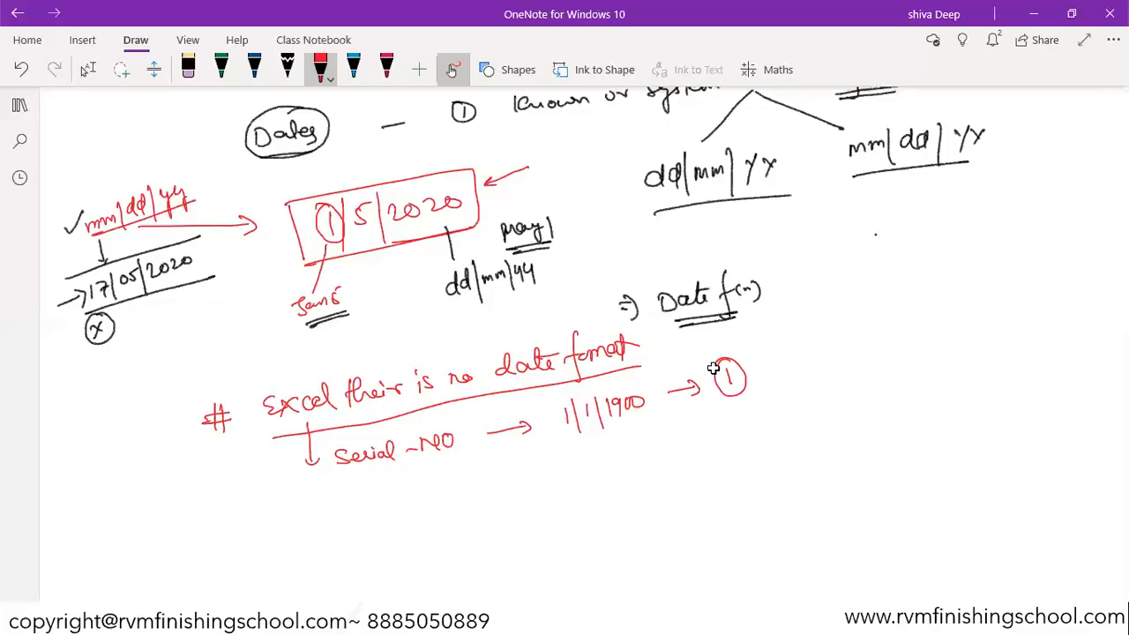
Step: Switch to Excel and delete the m, d, y ink annotation above cell E4
key("alt+Tab")
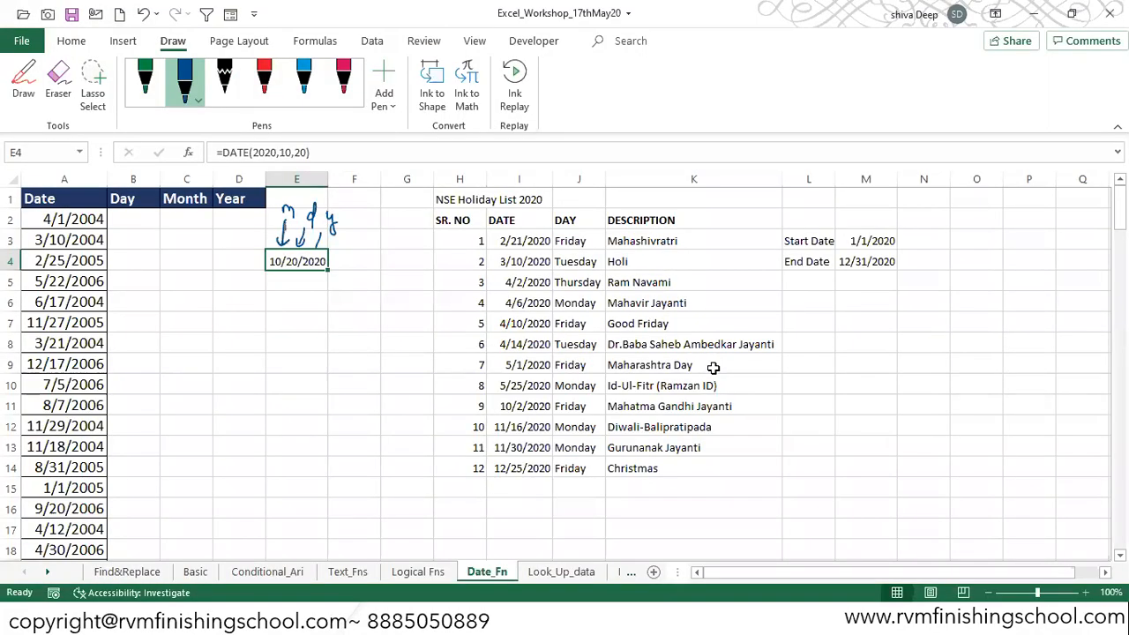
left_click(298, 213)
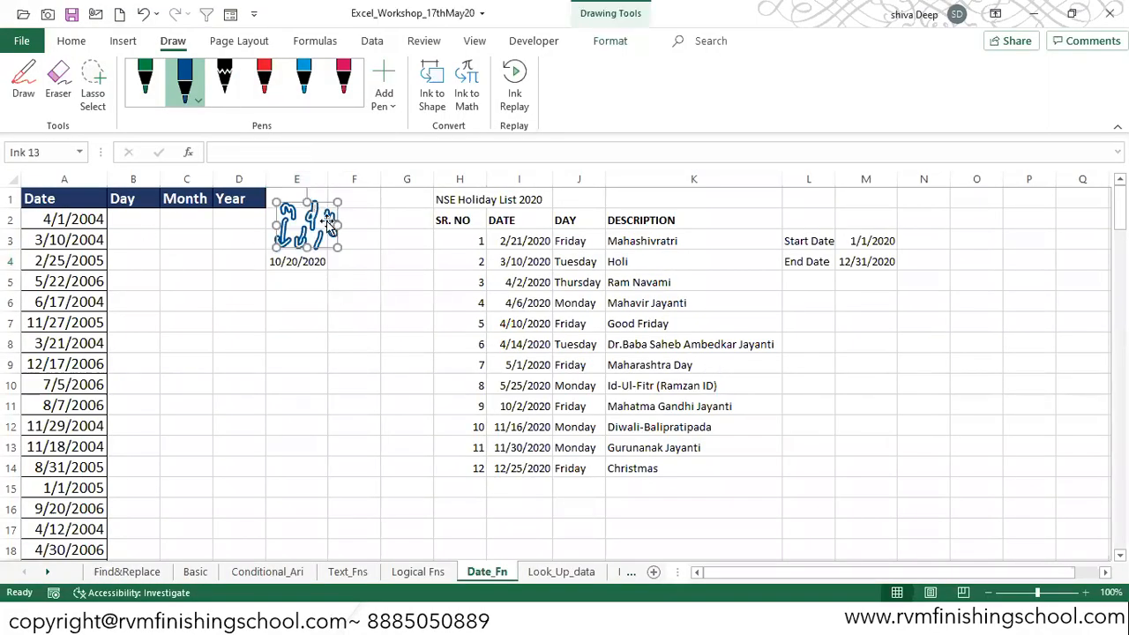
key("Delete")
key("alt+Tab")
key("alt+shift+Tab")
key("alt")
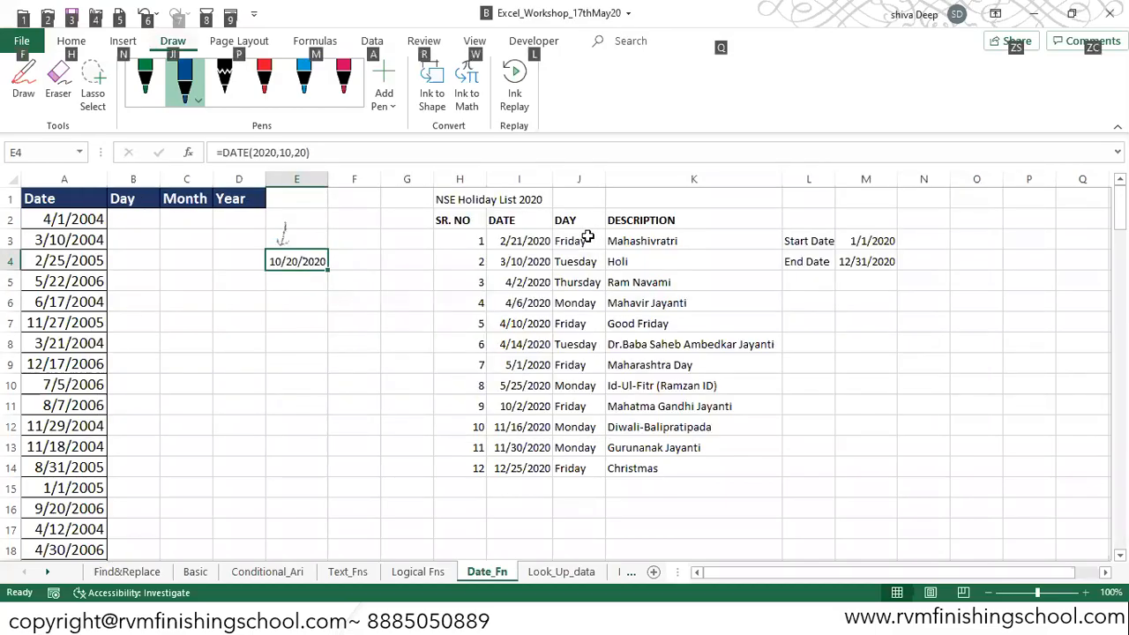
key("Escape")
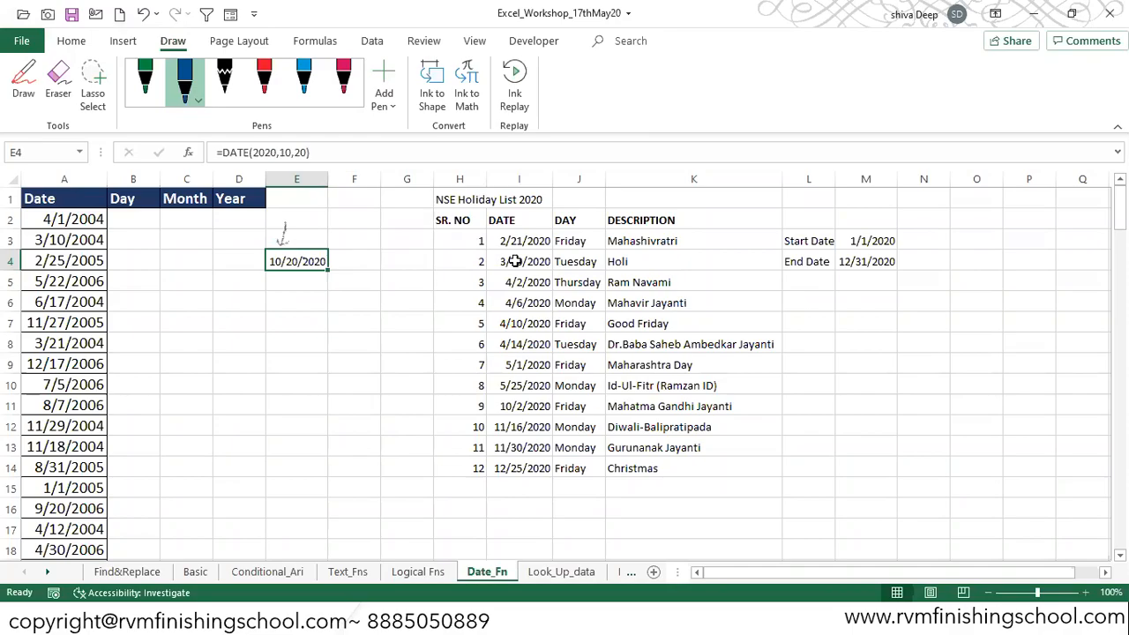
Step: Clear the formats of the holiday dates in I3:I14
left_click_drag(524, 243, 533, 468)
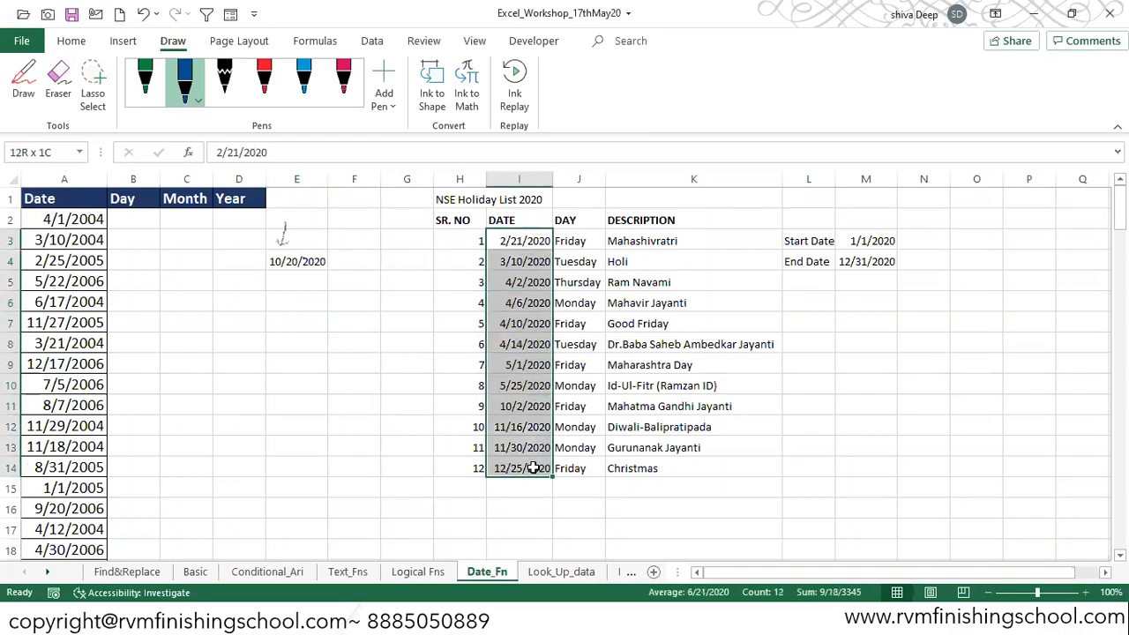
left_click(72, 41)
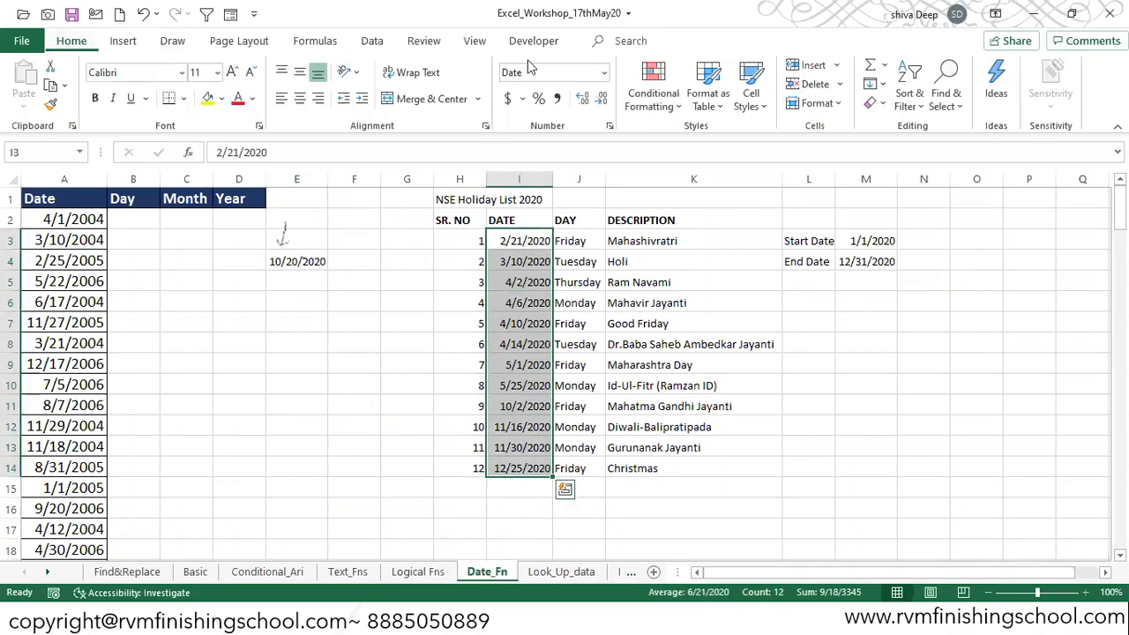
left_click(876, 103)
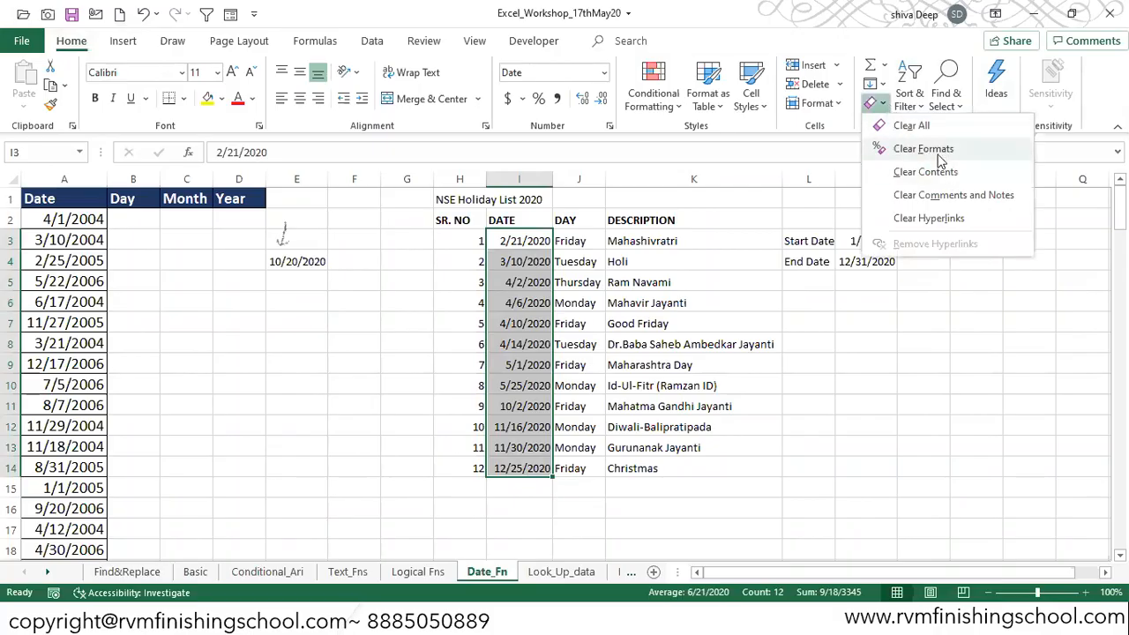
left_click(923, 149)
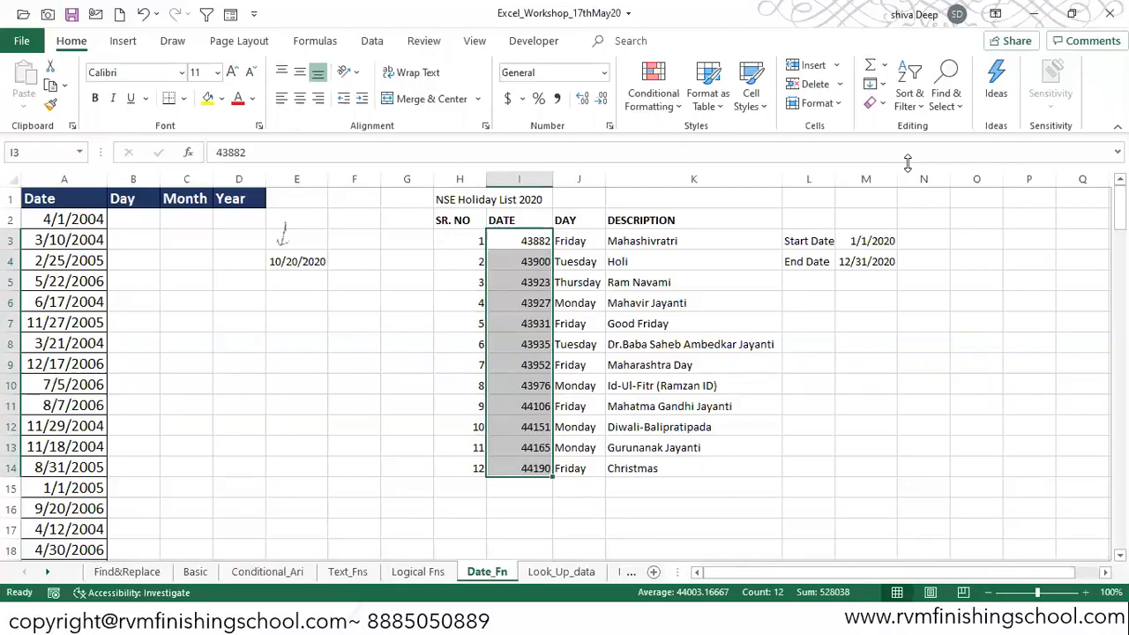
Step: Apply the Date number format to the selected holiday dates
key("ctrl+1")
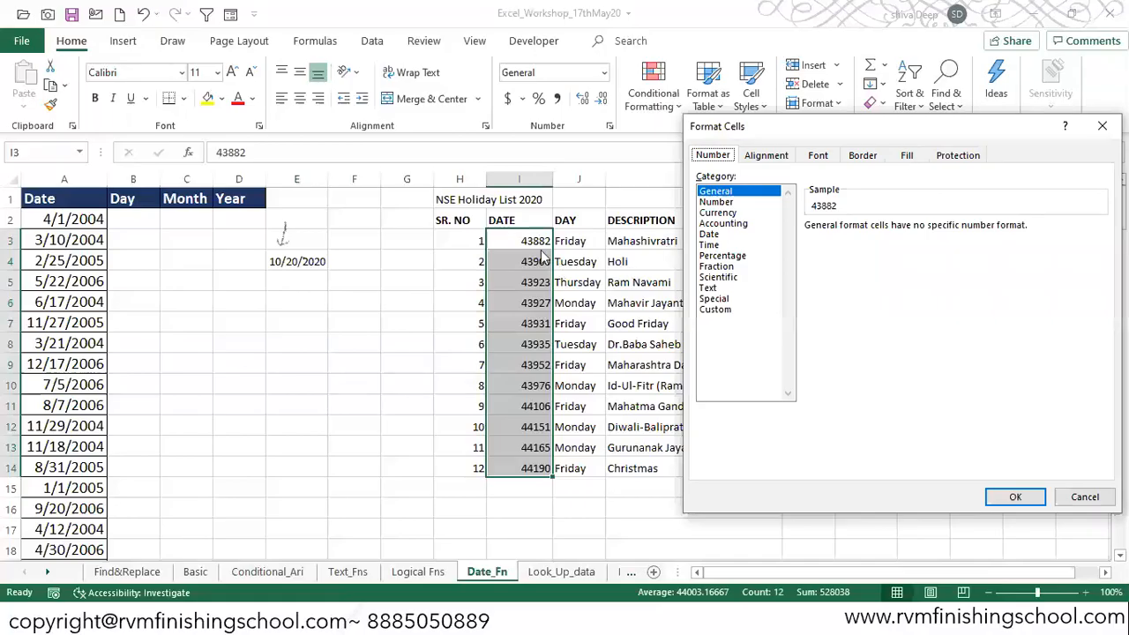
left_click(711, 234)
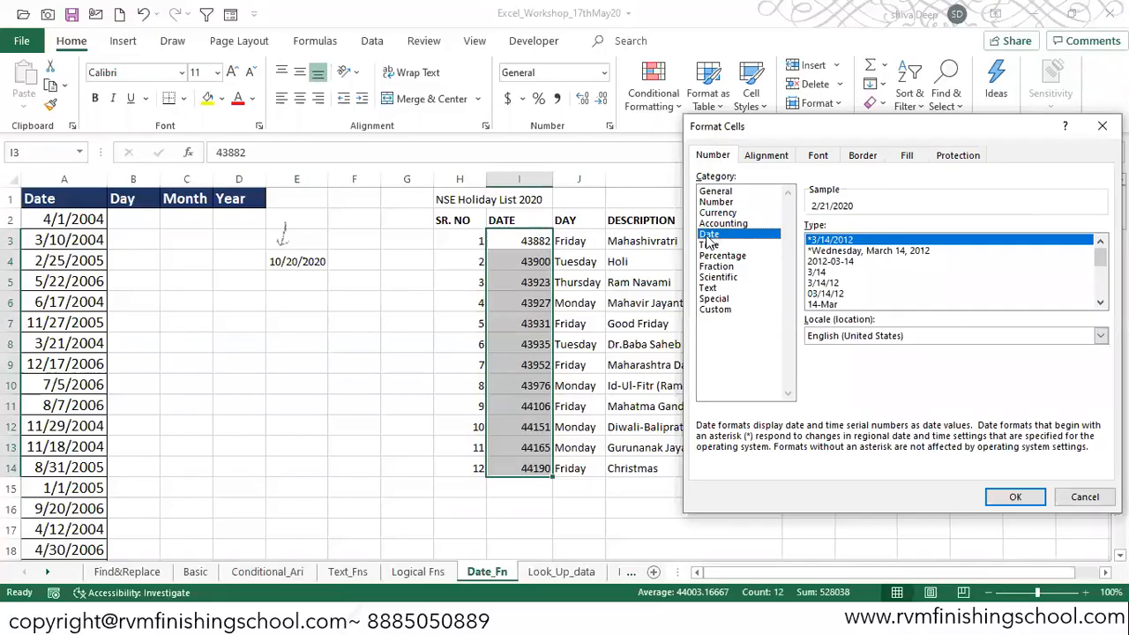
left_click(1013, 496)
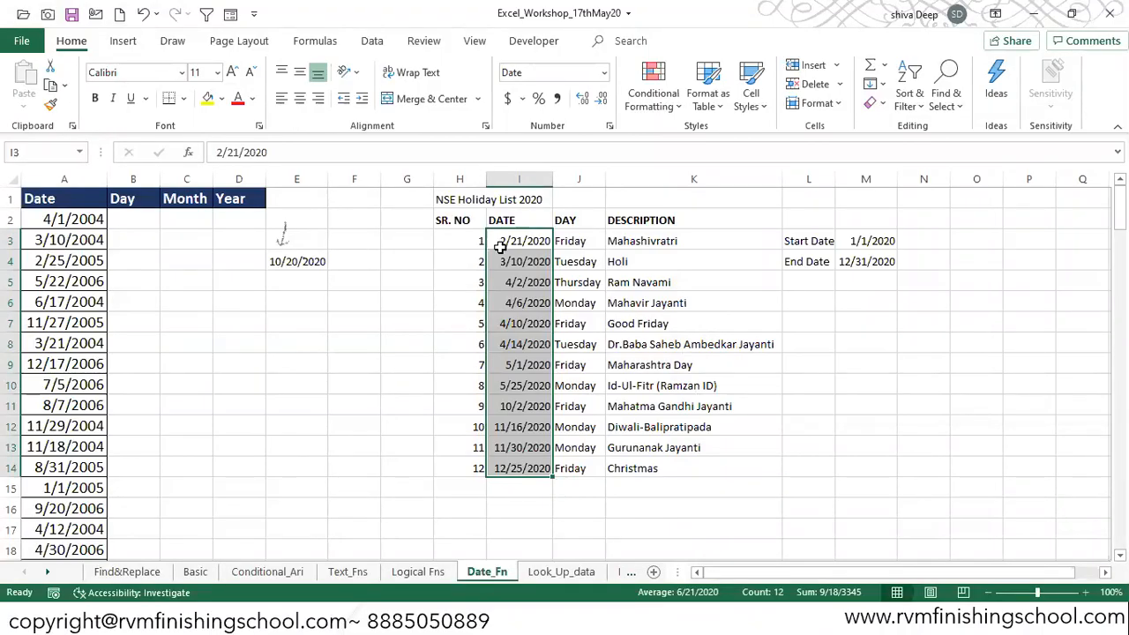
Step: Format the holiday dates with the Number category, then undo that formatting change
key("ctrl+1")
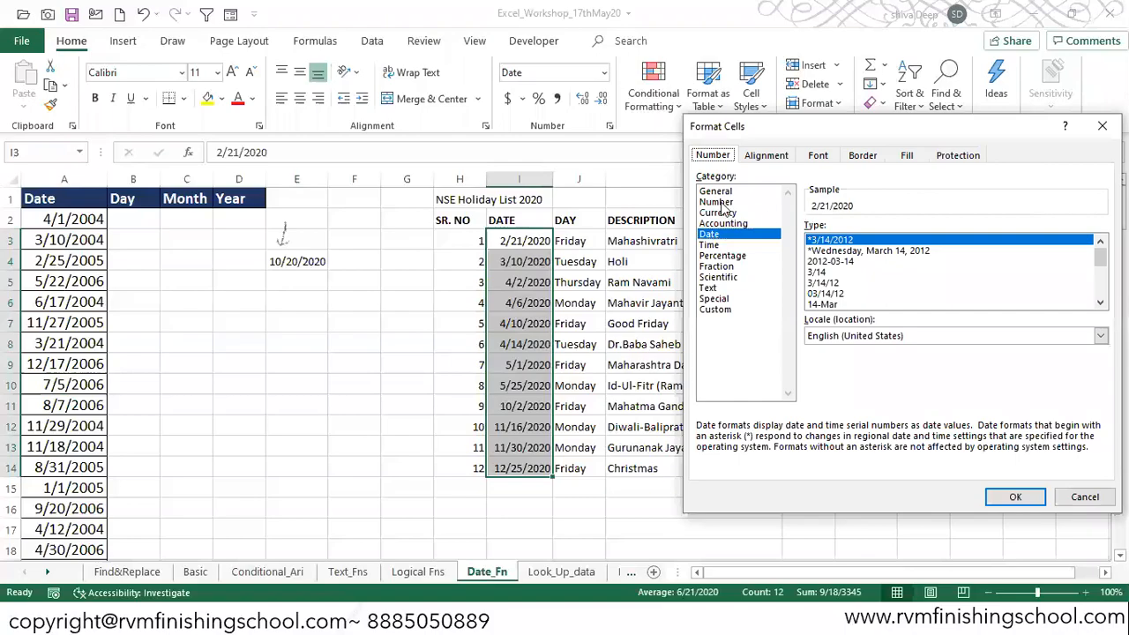
left_click(716, 202)
left_click(917, 232)
left_click(917, 233)
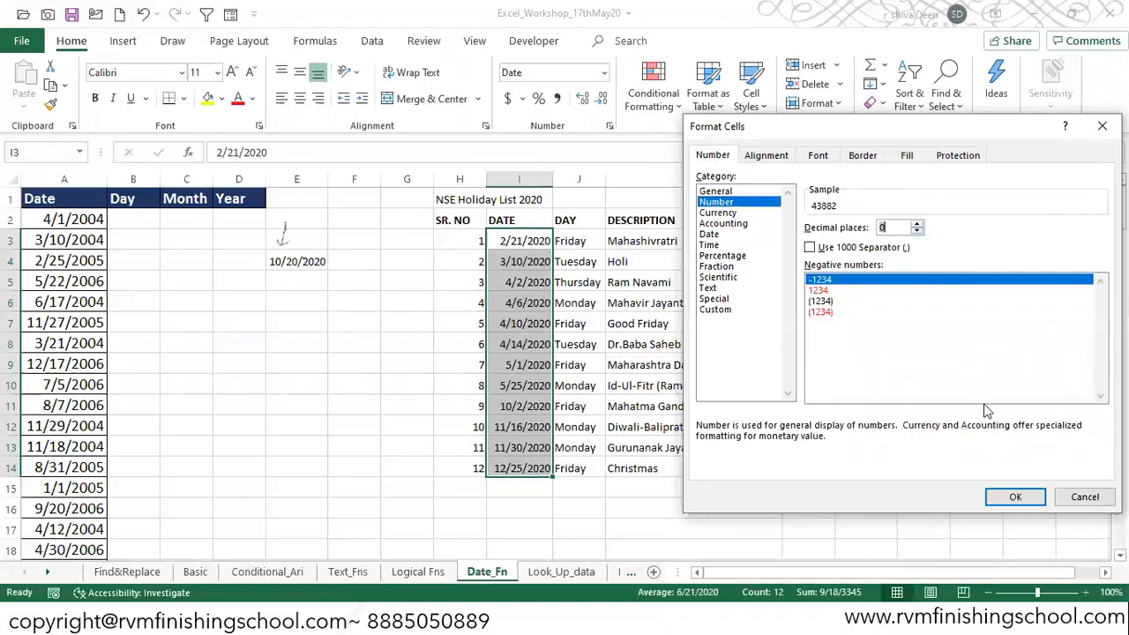
left_click(1016, 497)
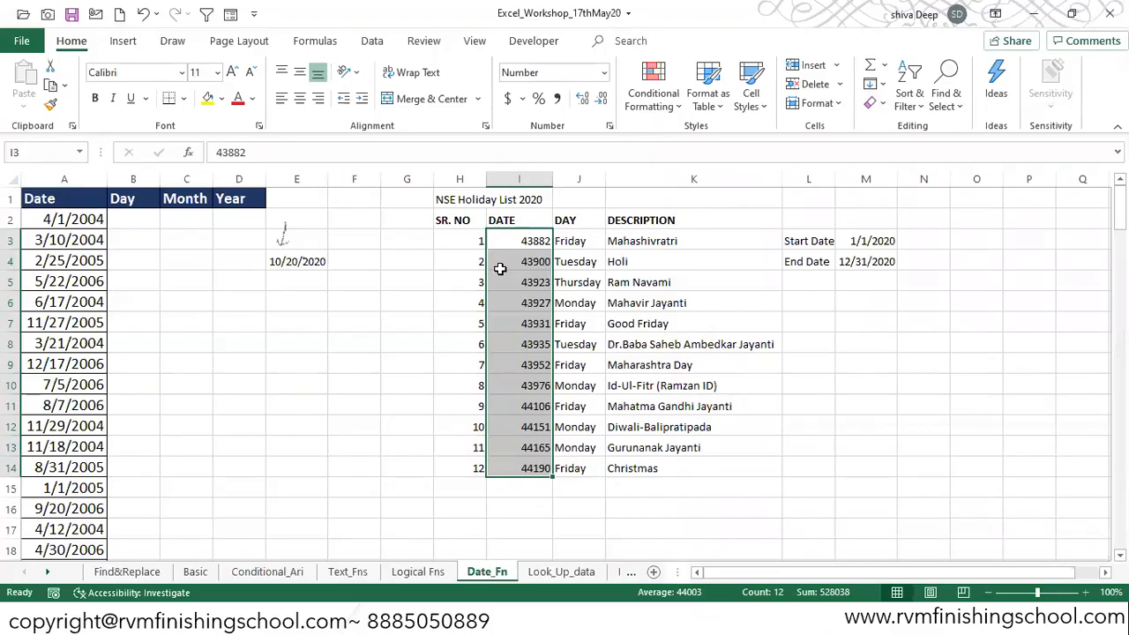
key("ctrl+z")
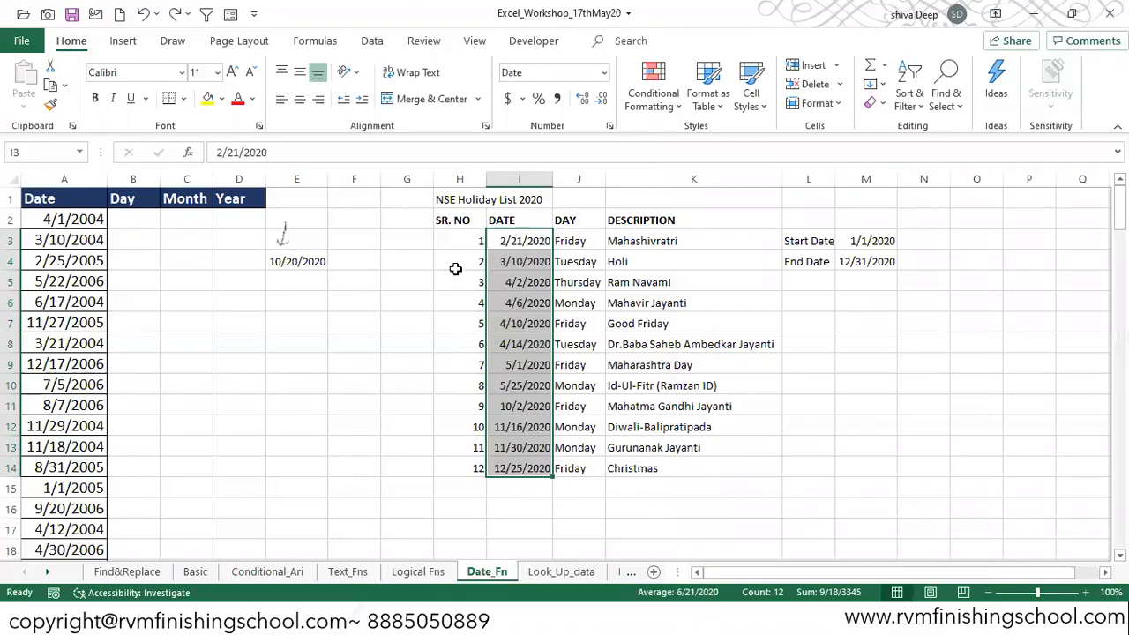
Step: Insert the current date as a fixed value in cell E6 with the date shortcut
left_click(288, 307)
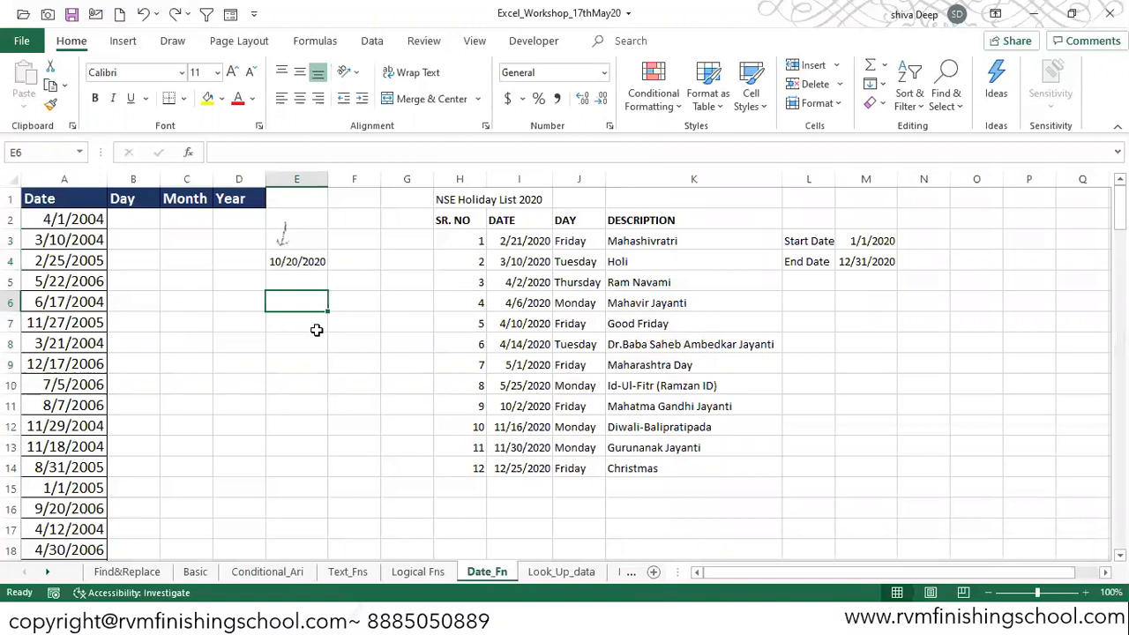
key("Up")
key("Up")
key("Down")
key("Down")
key("ctrl+semicolon")
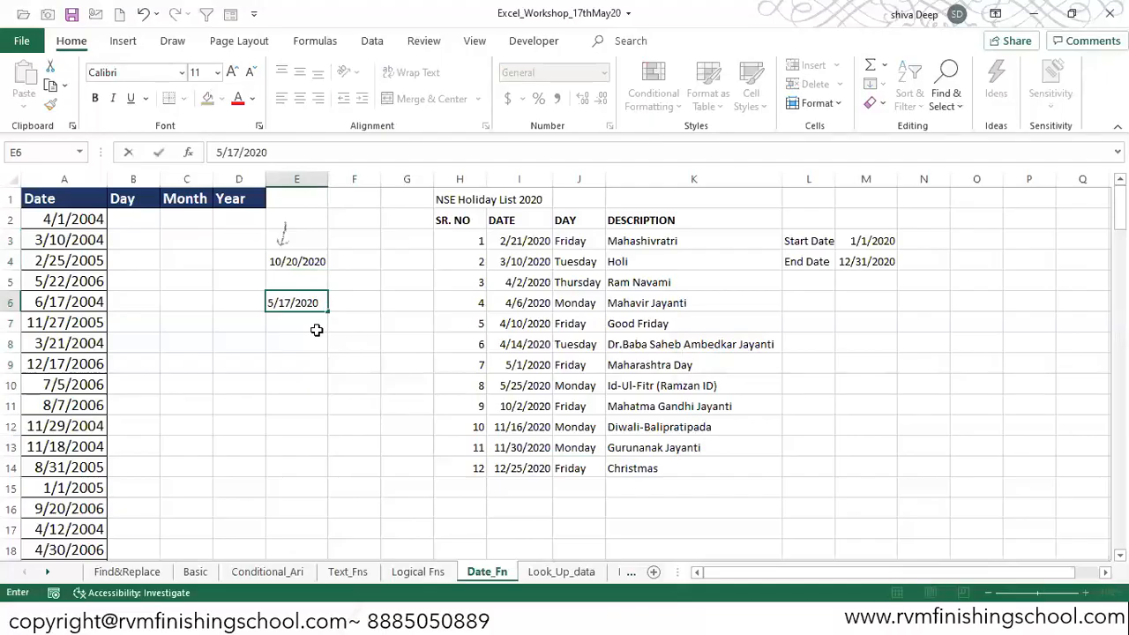
key("Return")
Step: Label cell F6 with the text "Ctrl + :"
key("Up")
key("Right")
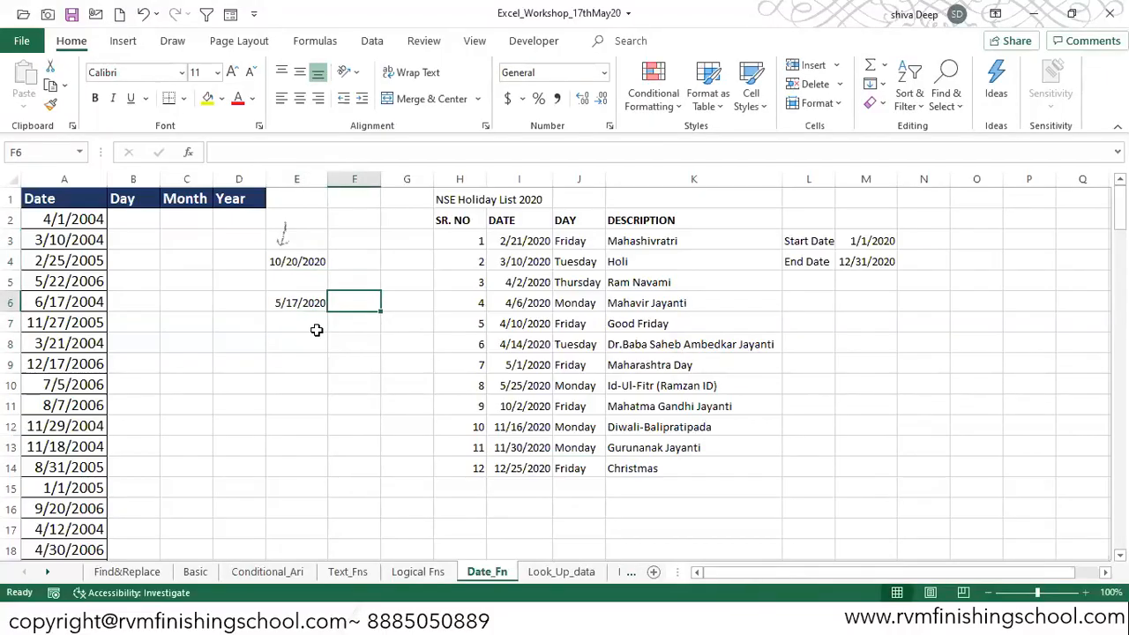
type("Ctrl + :")
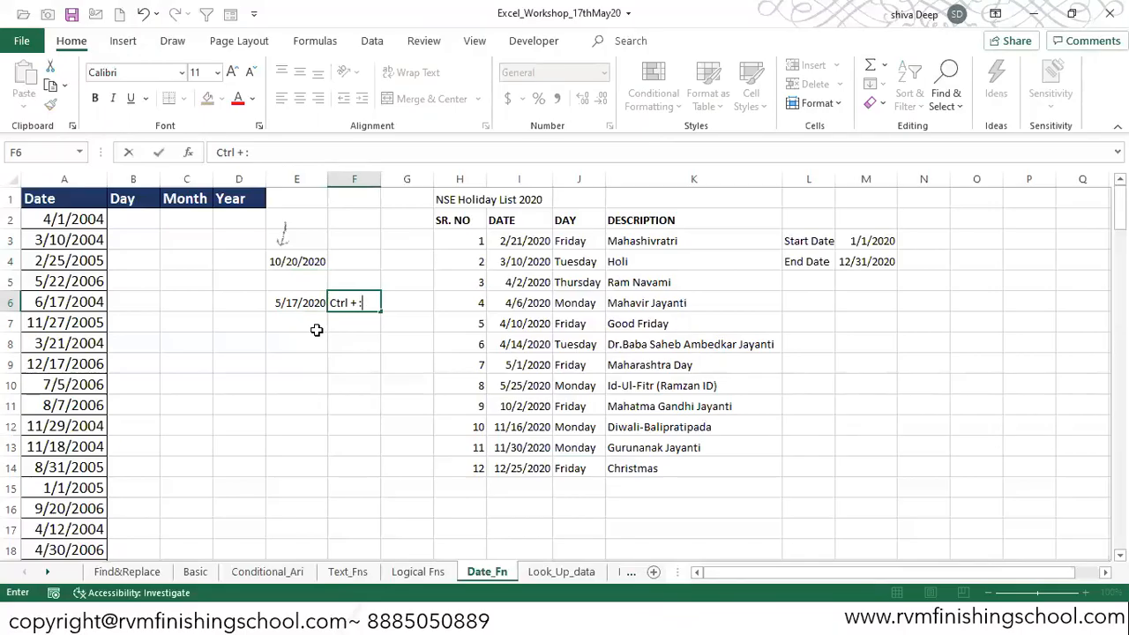
key("Right")
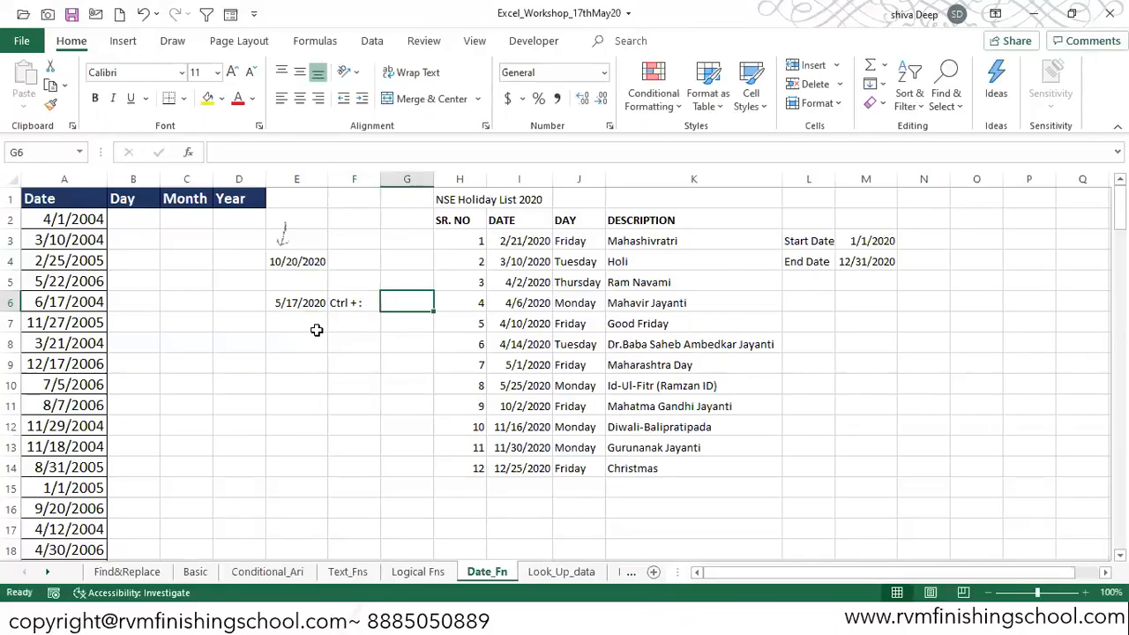
Step: Enter "Static" in G6 and "Dynamic Date" in G7
type("Static")
key("Return")
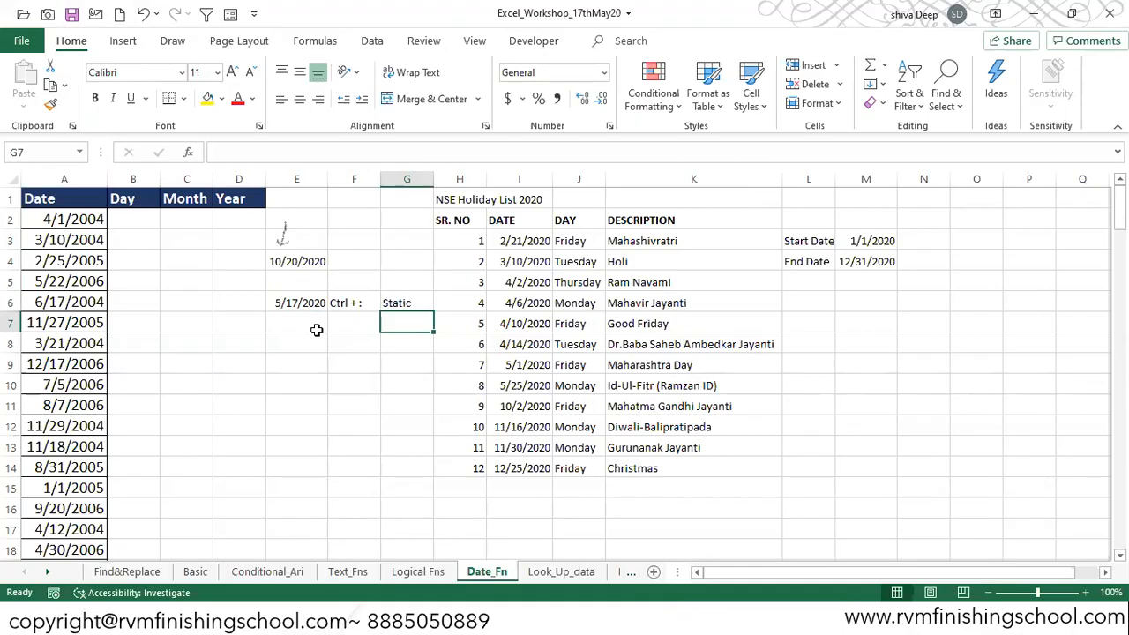
type("Dynamic Date")
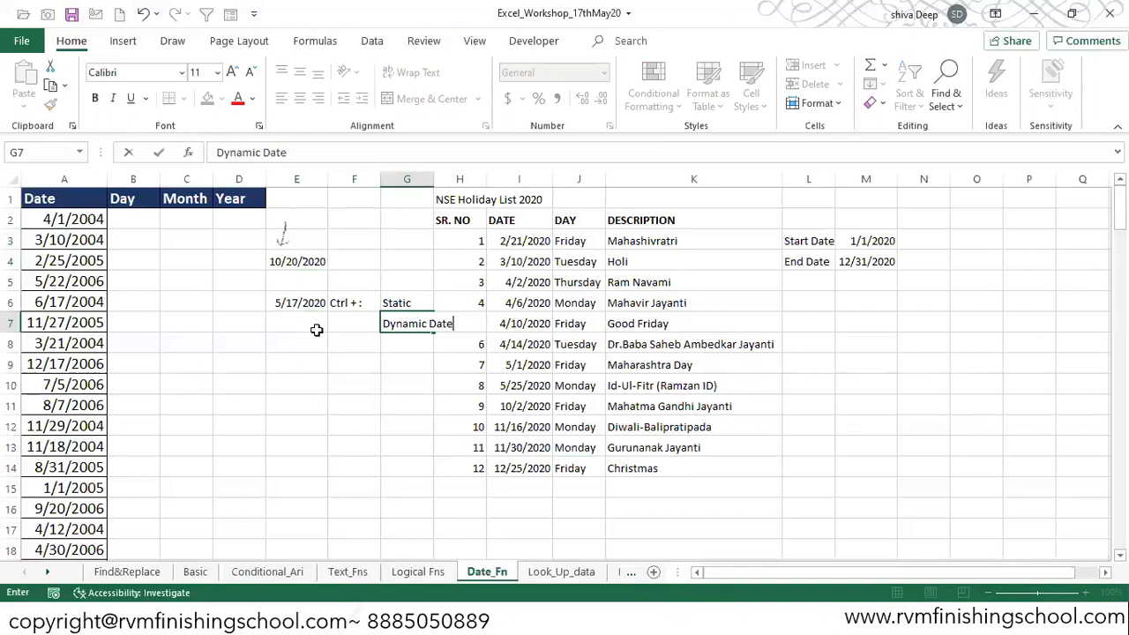
key("Return")
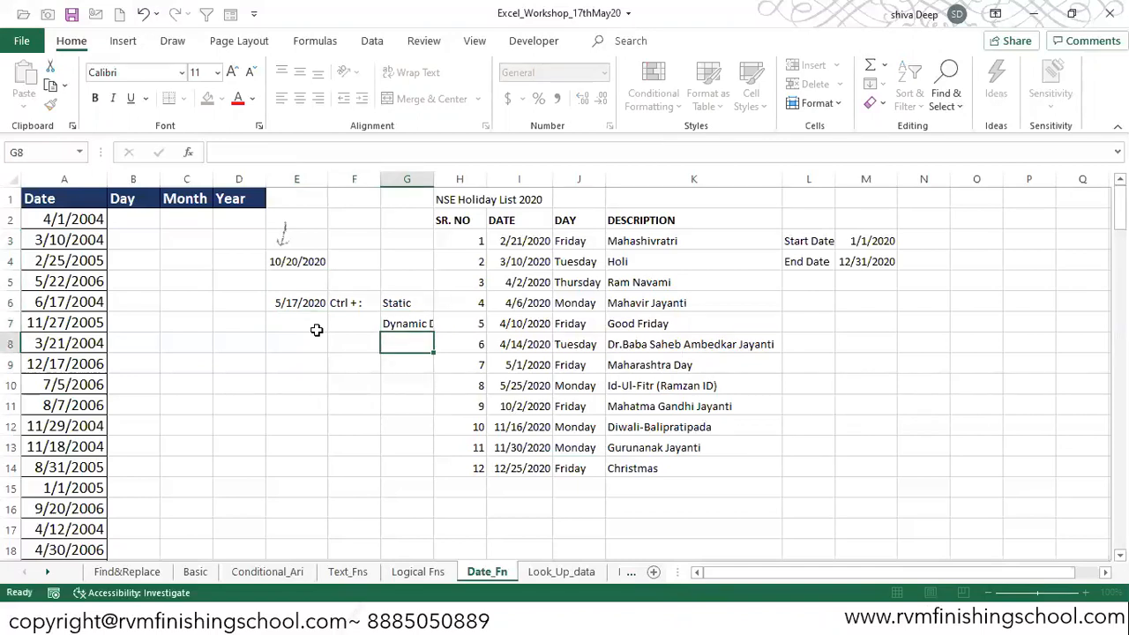
key("Up")
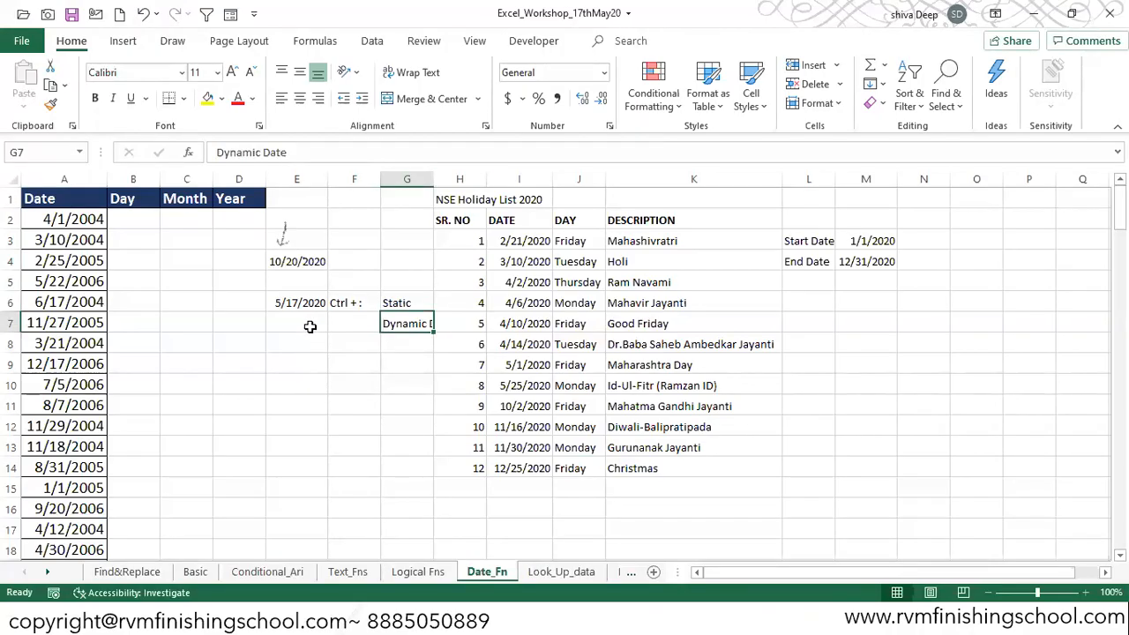
Step: Enter the formula =TODAY() in cell E7
left_click(310, 326)
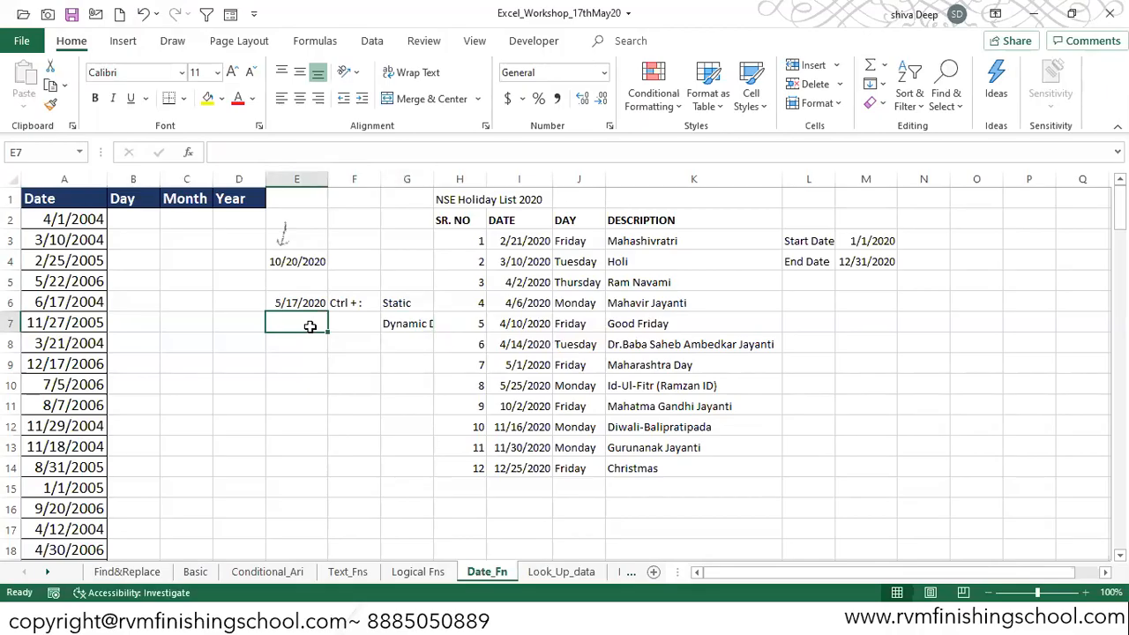
type("=")
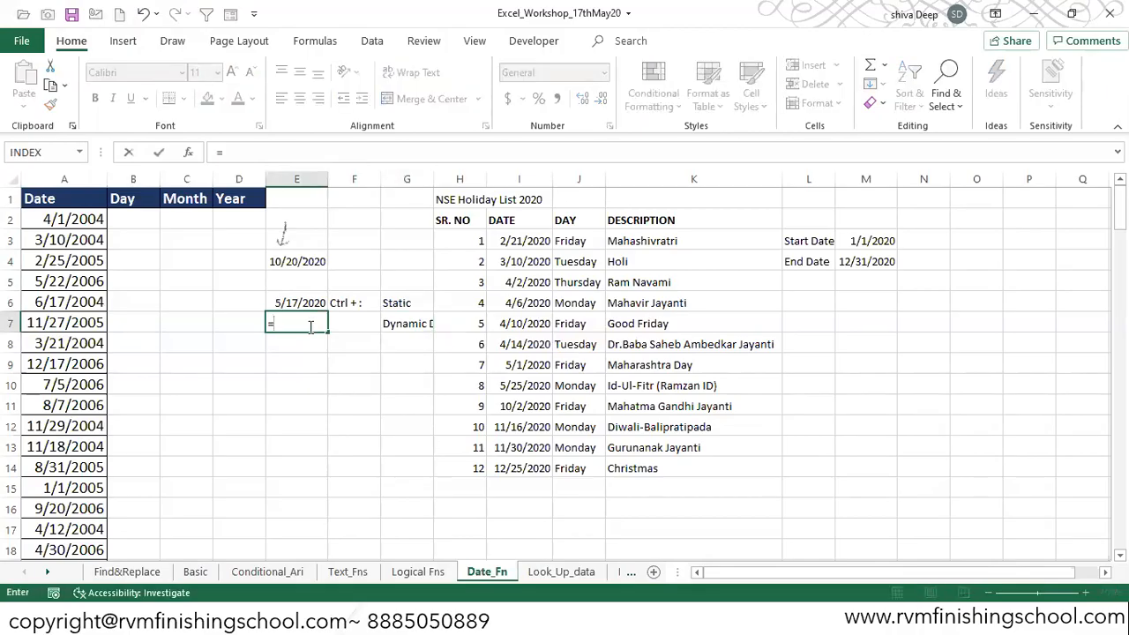
type("toda")
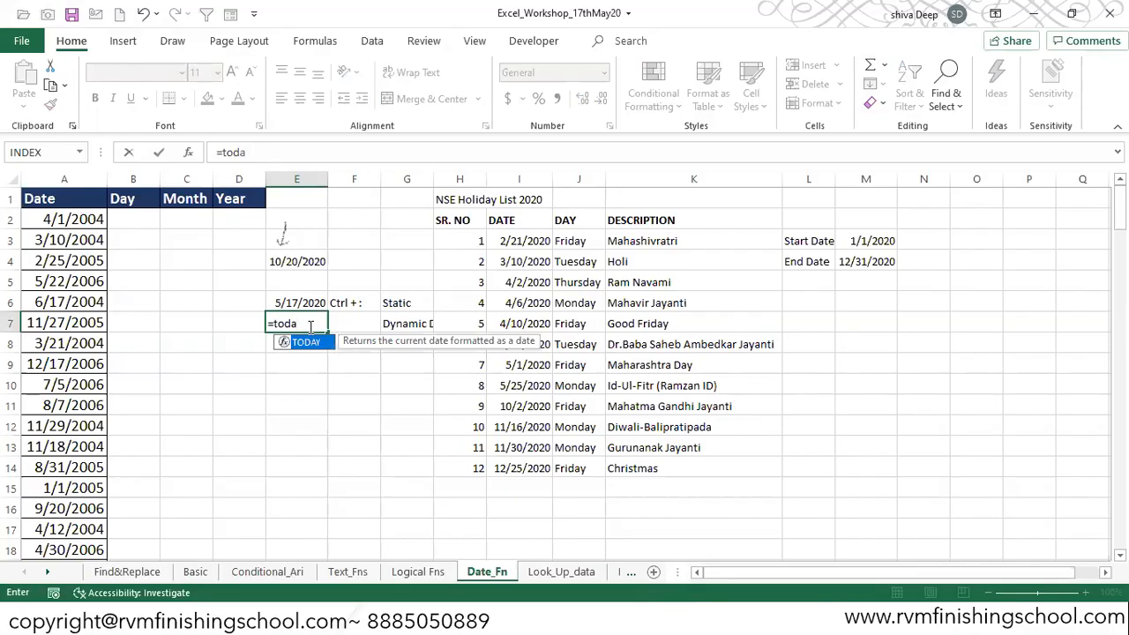
type("y(")
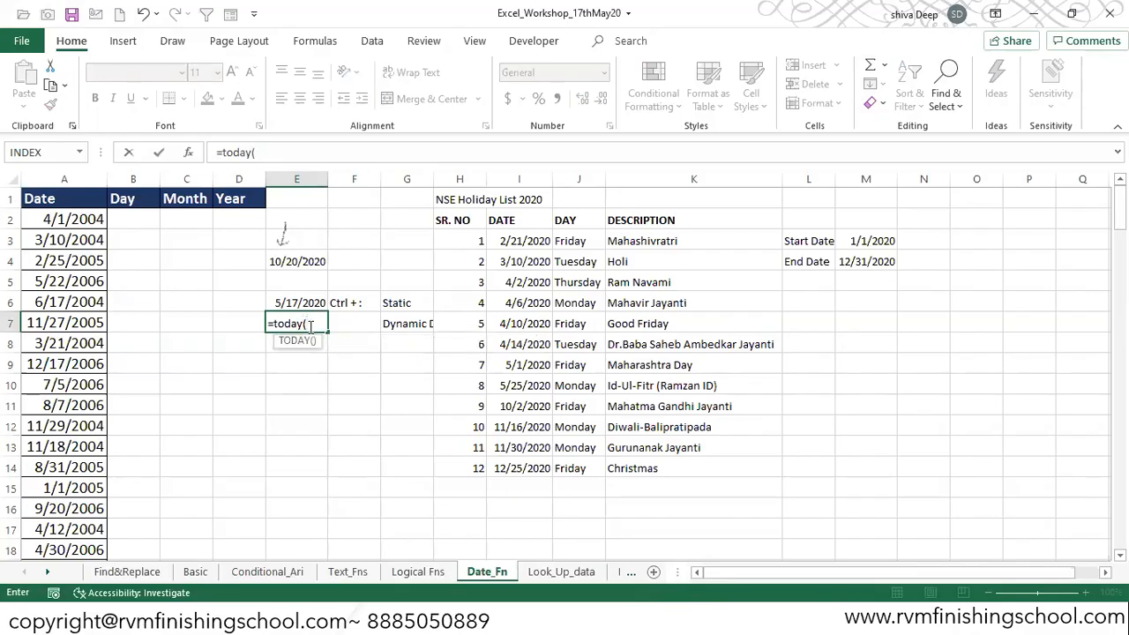
type(")")
key("ctrl+Return")
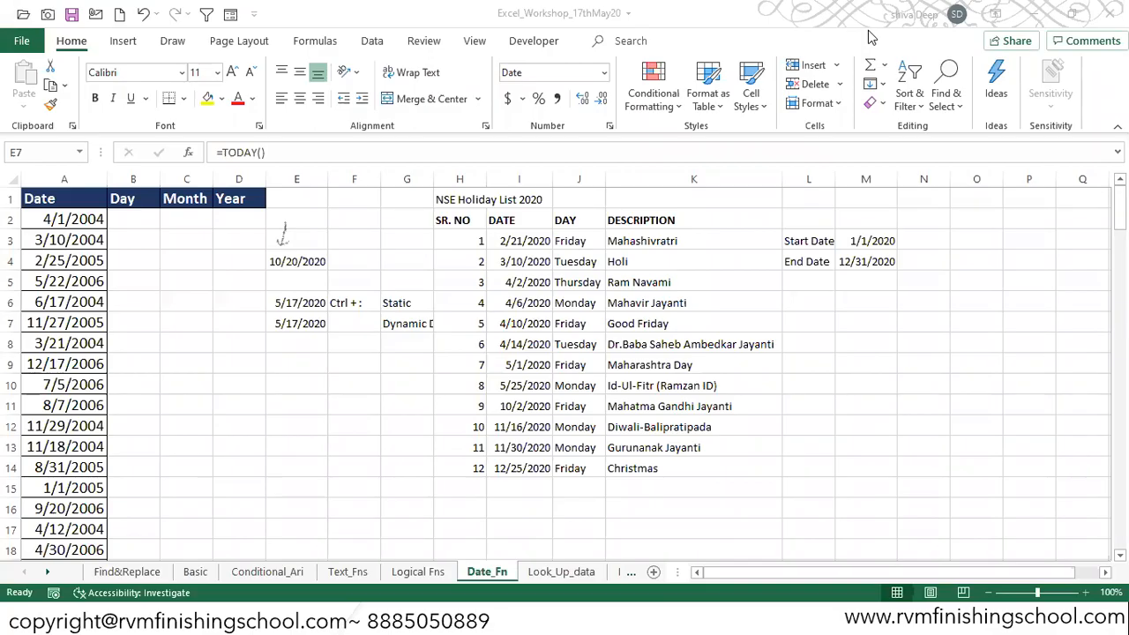
Step: Compare the contents of cells E6 and E7 to see which holds a formula
left_click(304, 325)
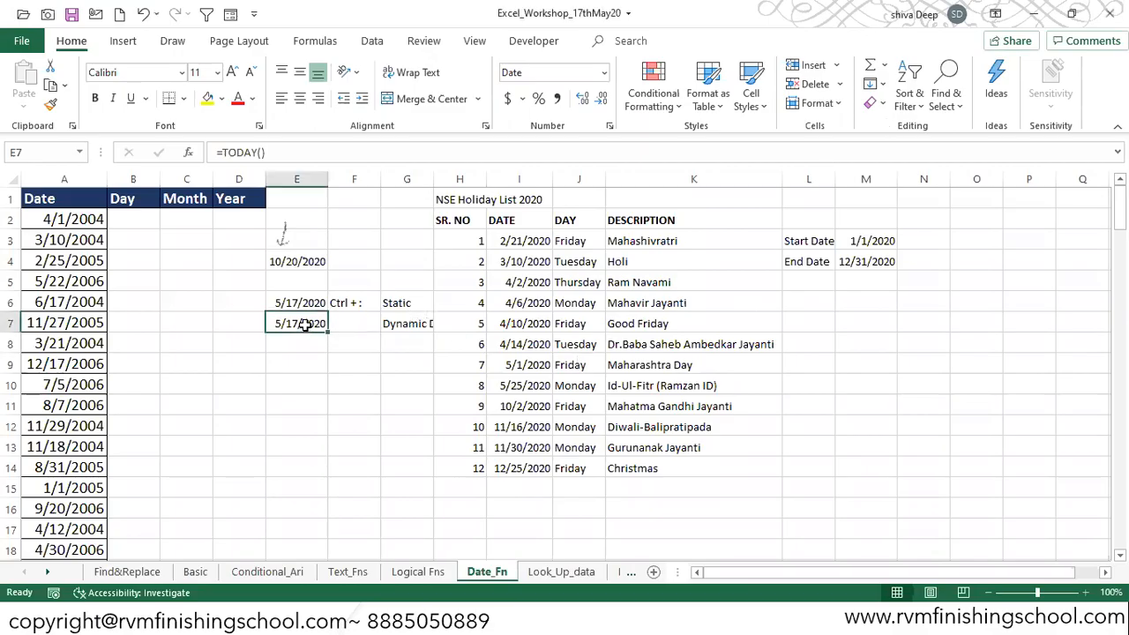
key("Right")
key("Right")
key("Left")
key("Left")
left_click(313, 304)
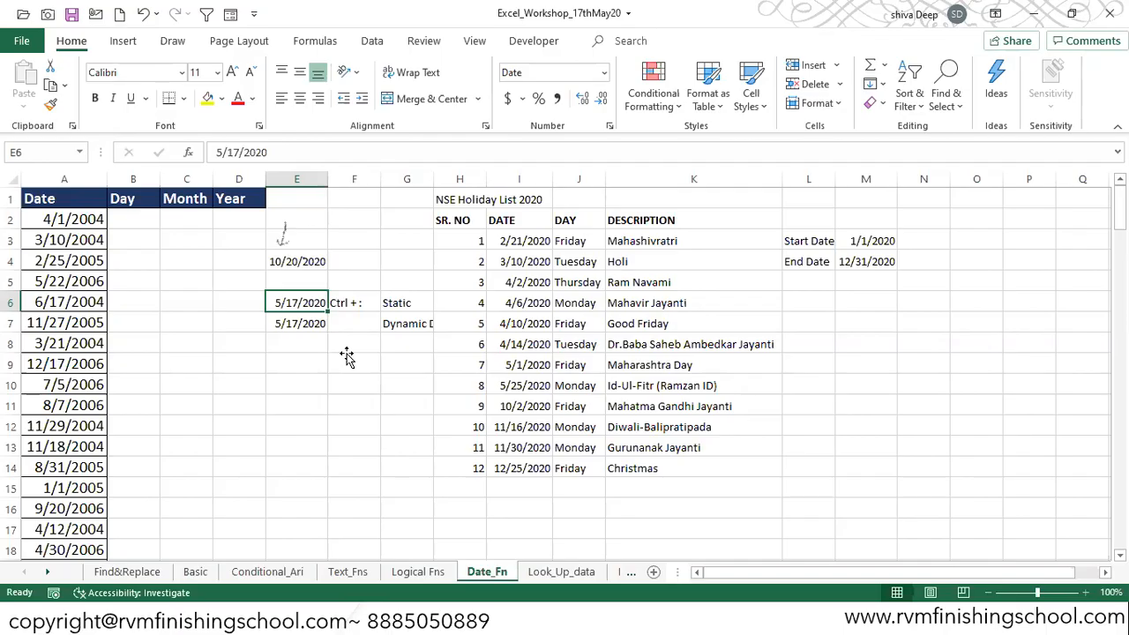
key("Down")
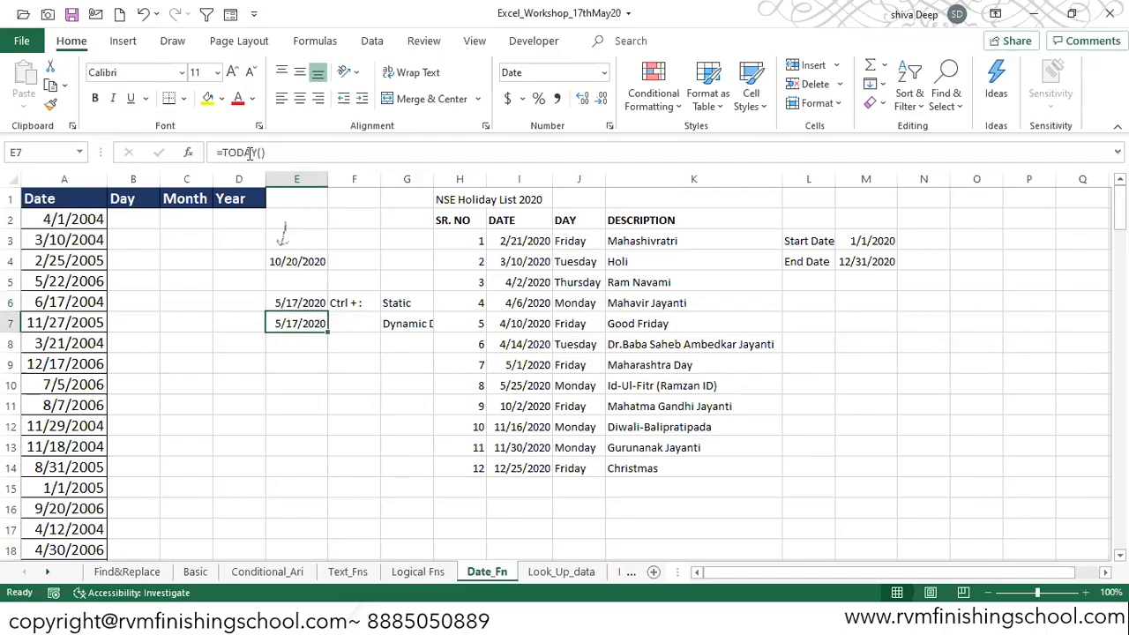
Step: Enter the formula =NOW() in cell E8
key("Down")
type("=")
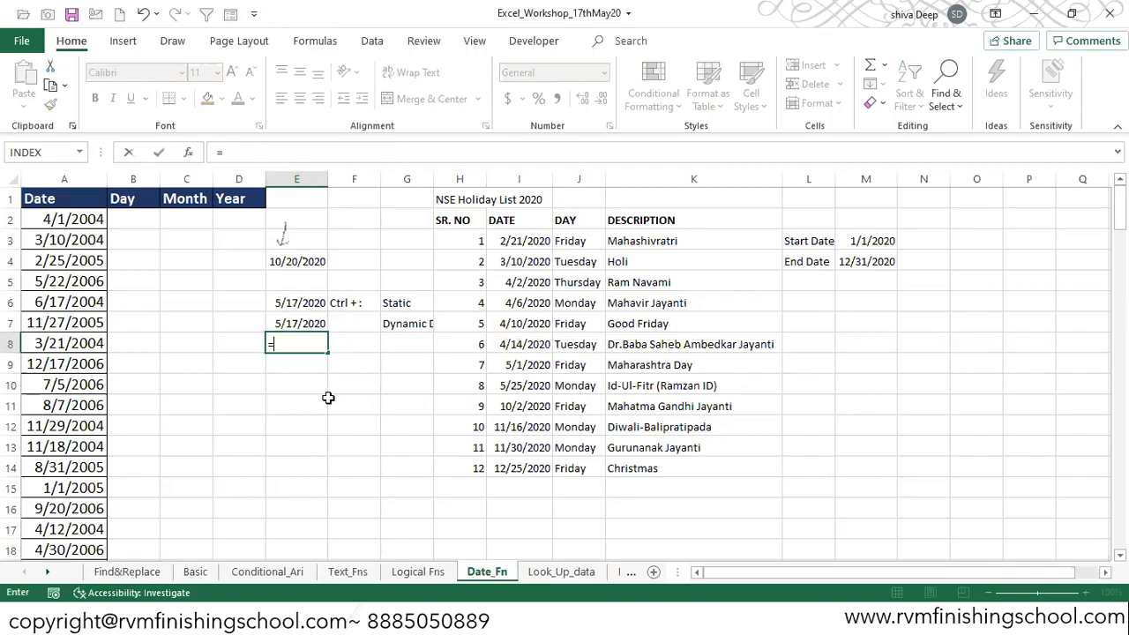
type("now()")
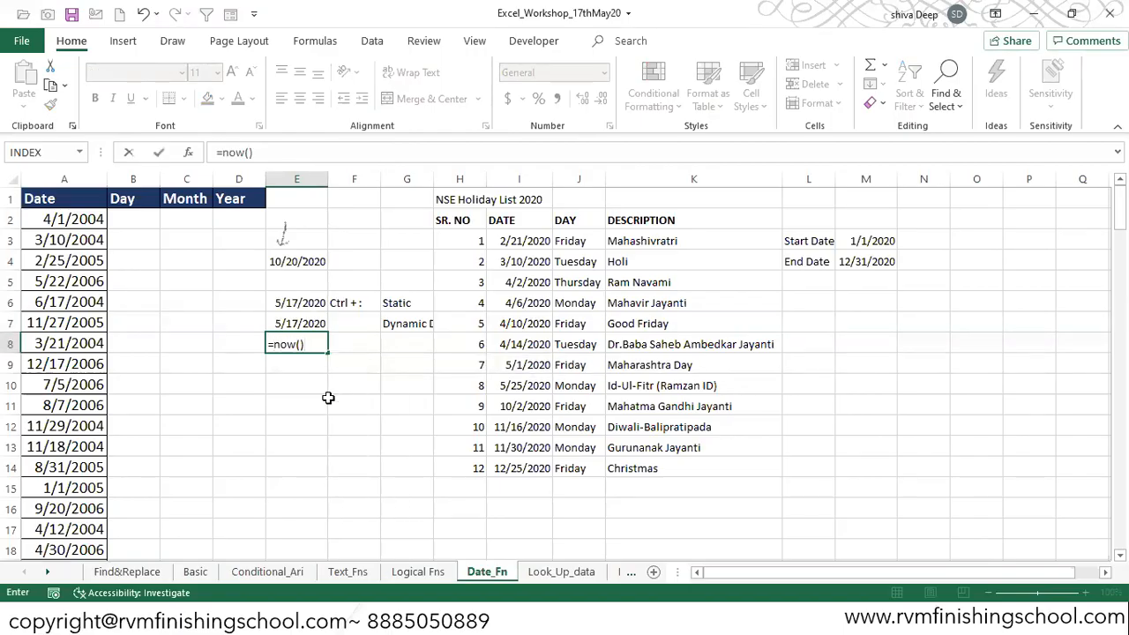
key("Return")
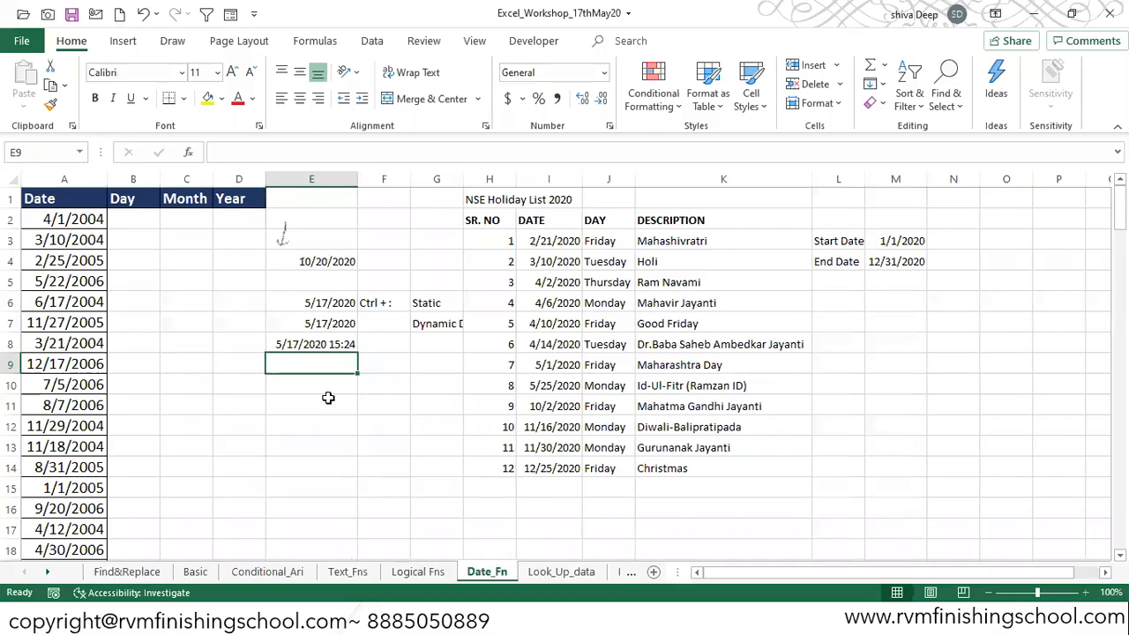
Step: Inspect the formulas behind cells E8 and E4
key("Up")
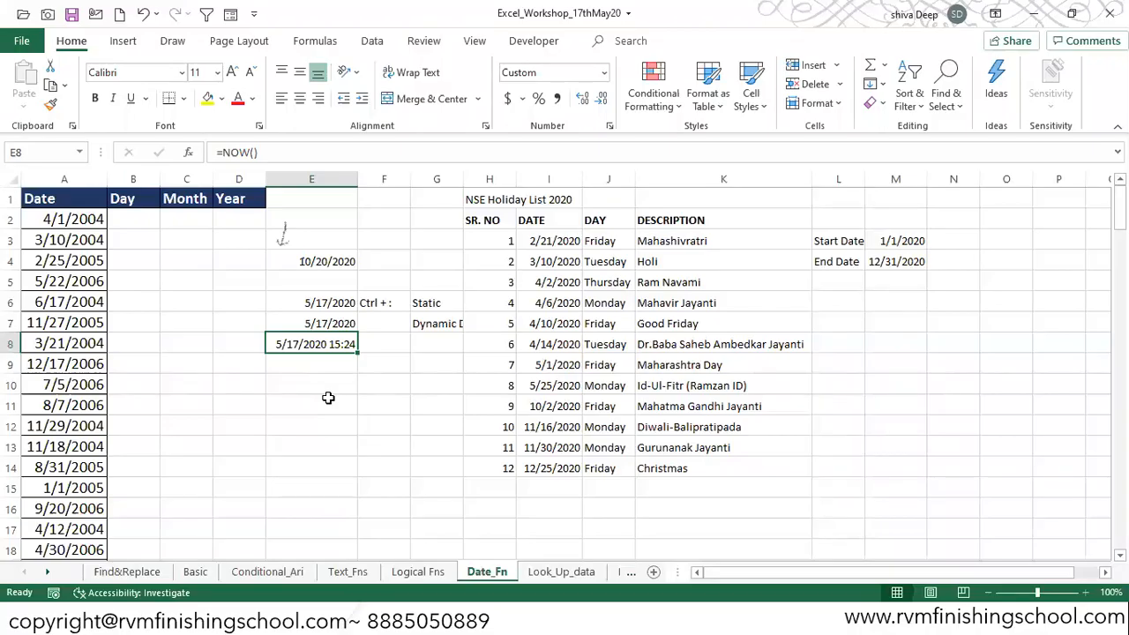
key("alt+Tab")
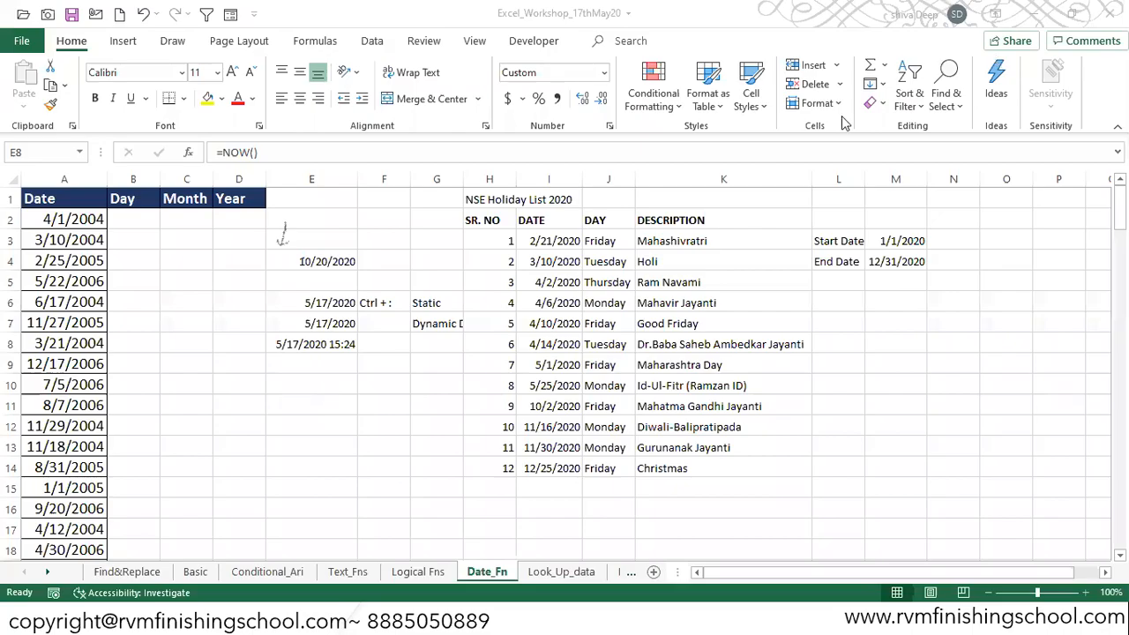
left_click(326, 351)
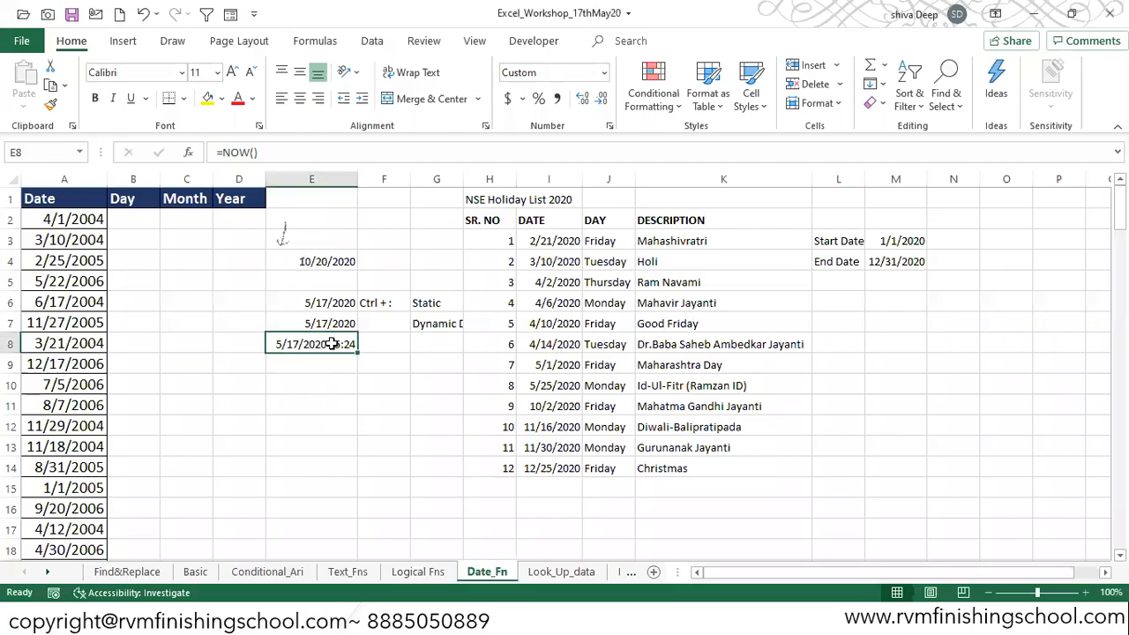
left_click(319, 262)
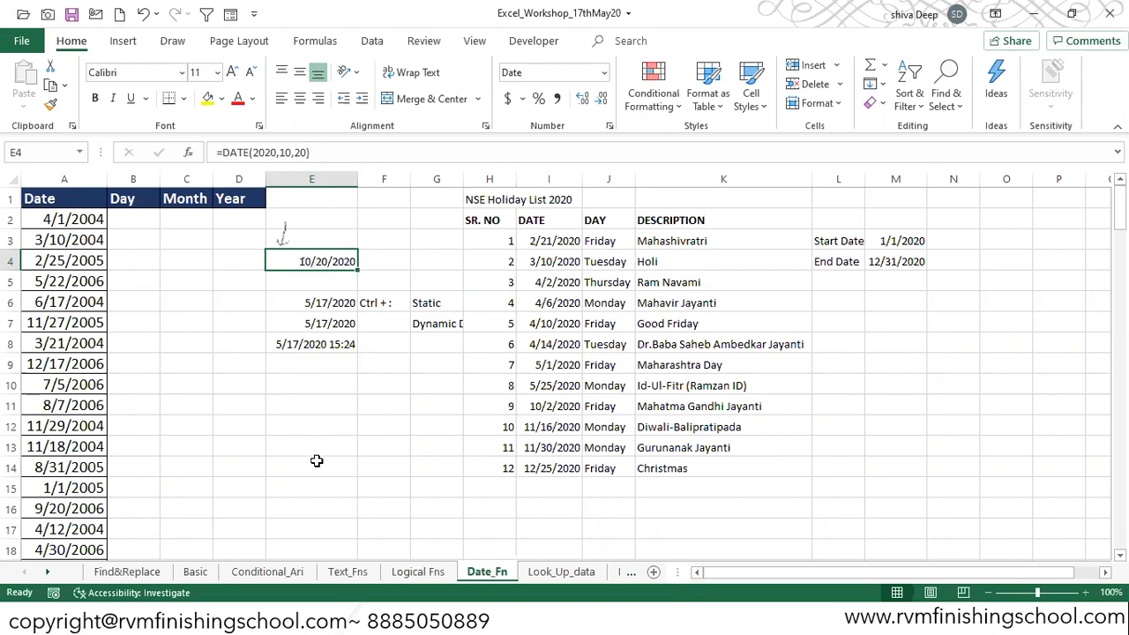
Step: Insert the current date as a static value in cell E11
left_click(314, 412)
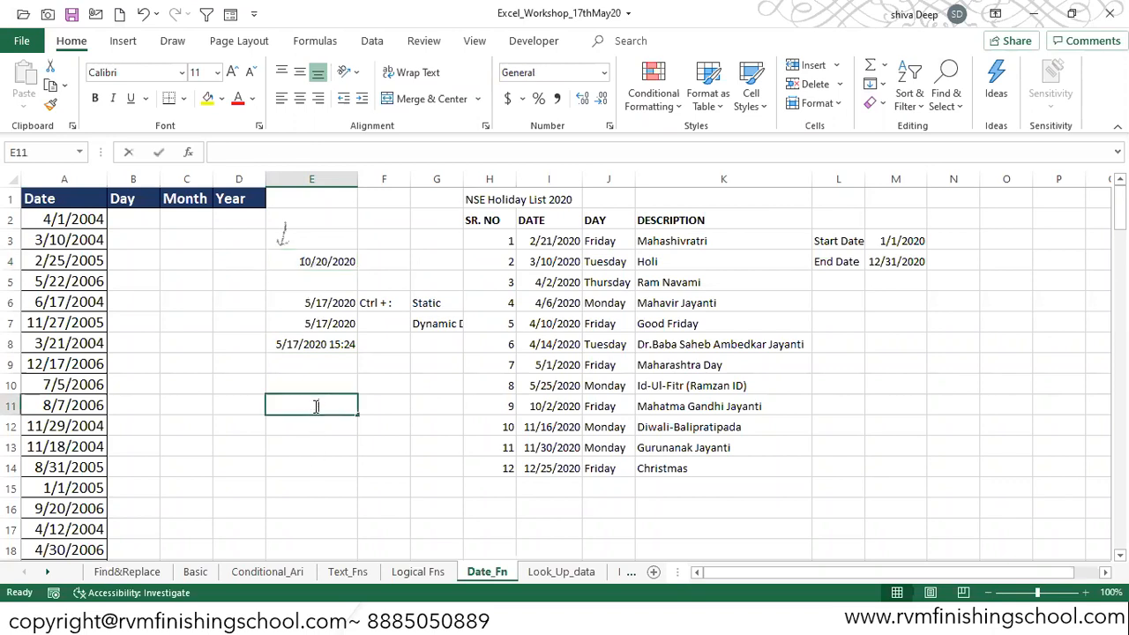
key("ctrl+semicolon")
key("ctrl+Return")
Step: Preview a custom mmm/d/yyyy date format for cell E11 without applying it
key("ctrl+1")
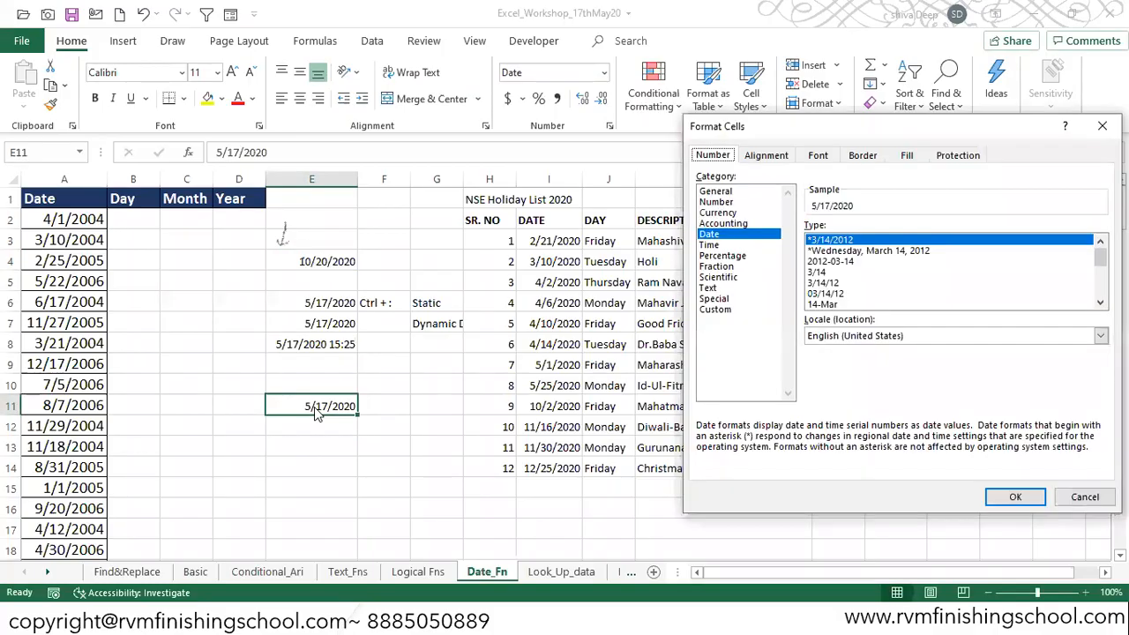
left_click(716, 309)
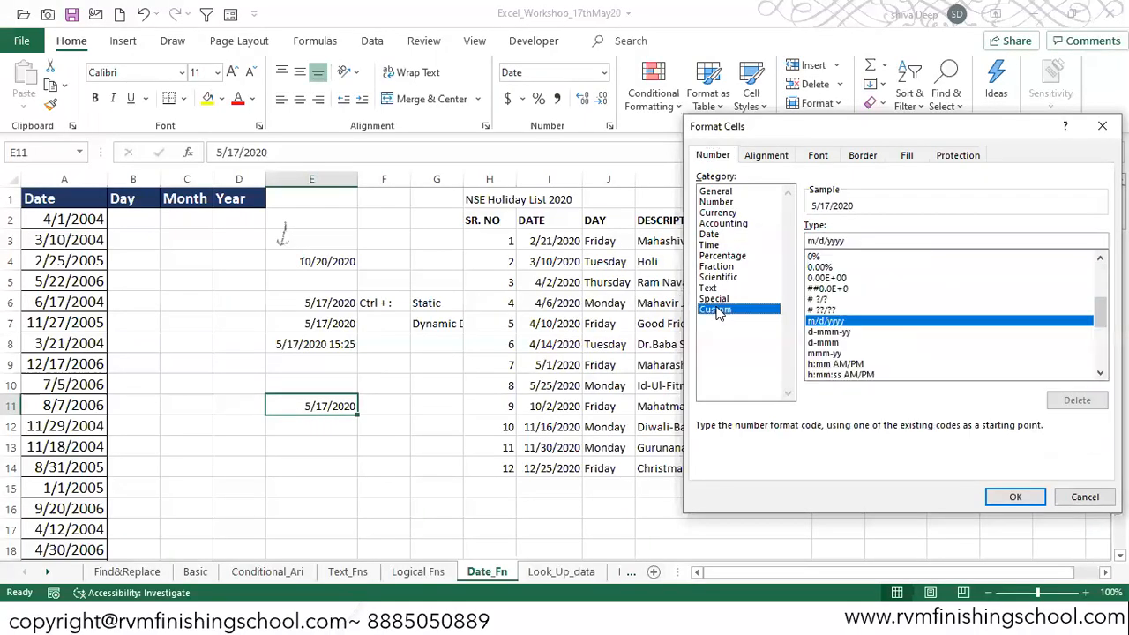
key("Escape")
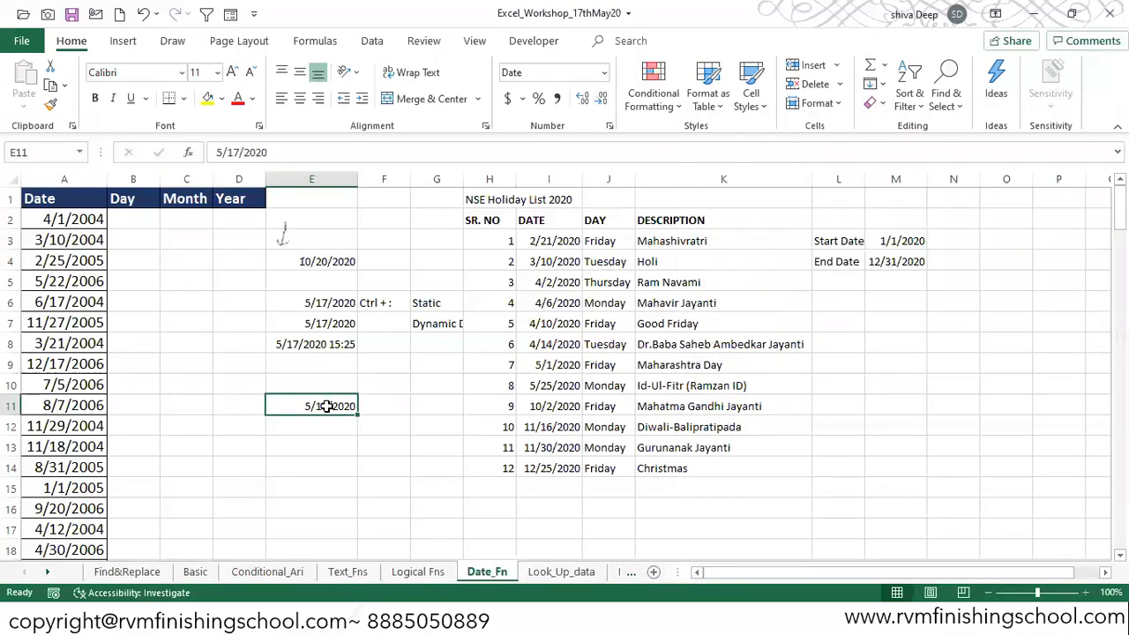
key("ctrl+1")
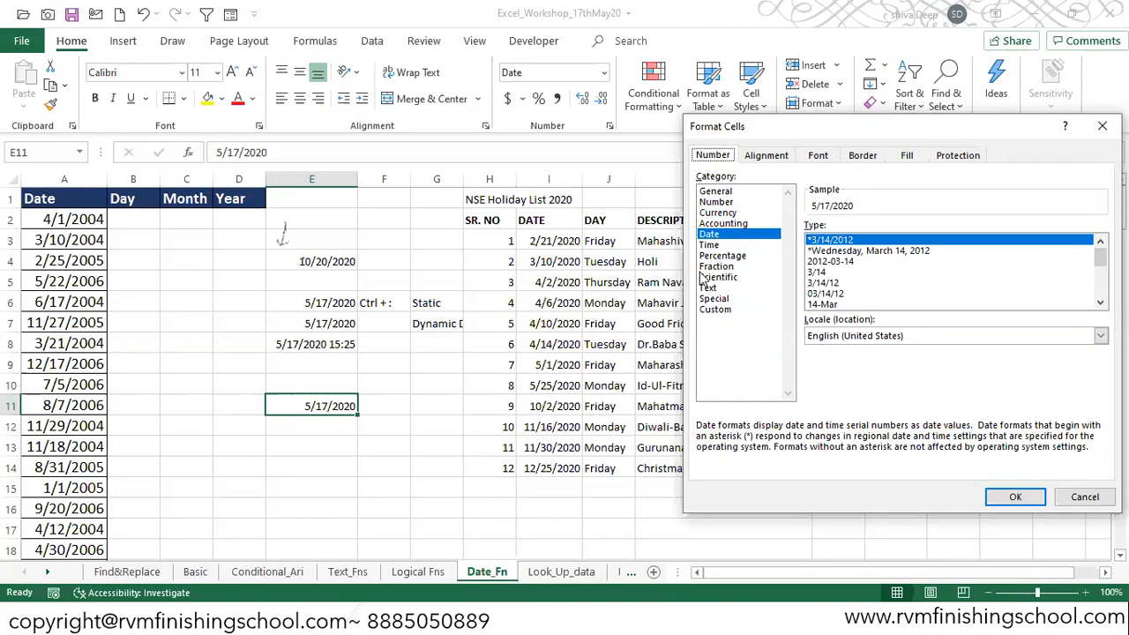
left_click(719, 310)
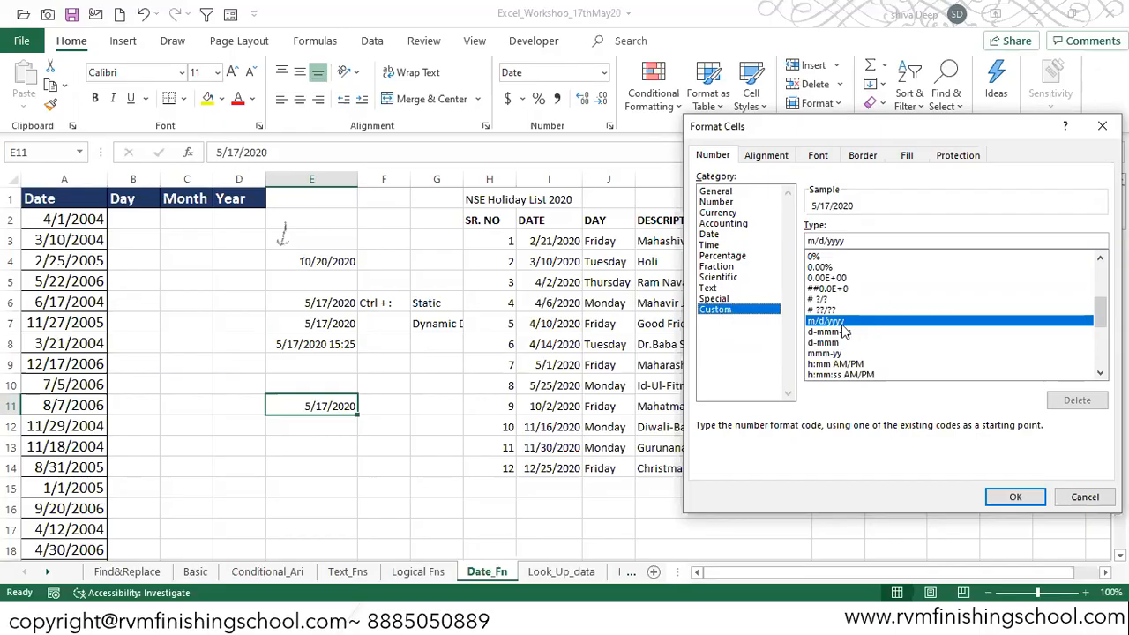
left_click(817, 240)
type("mm")
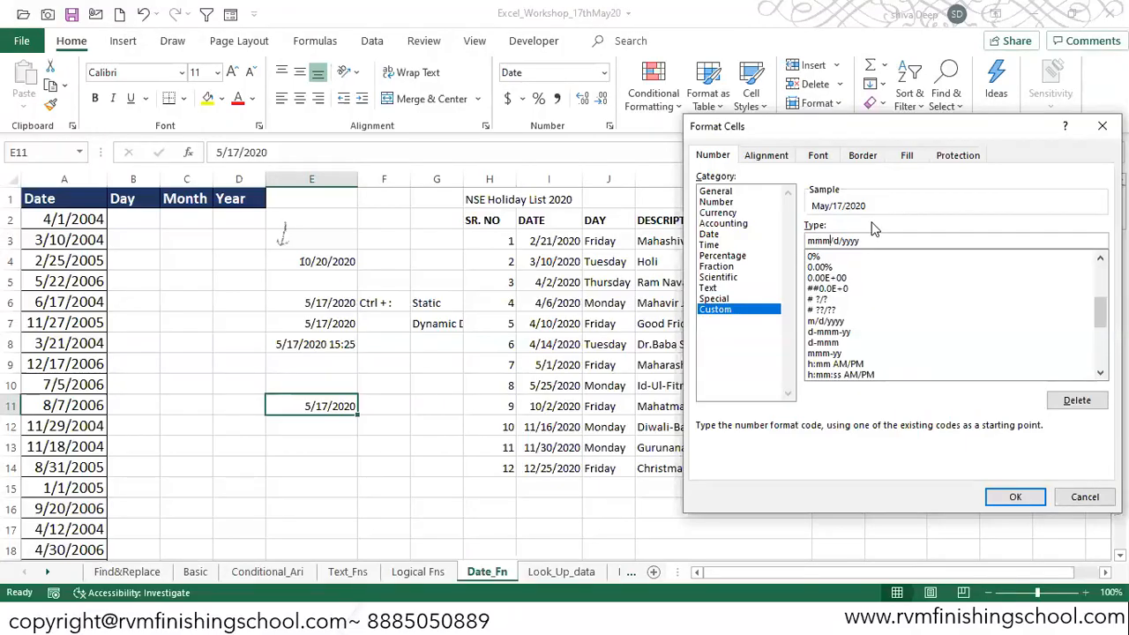
type("m")
key("BackSpace")
key("Escape")
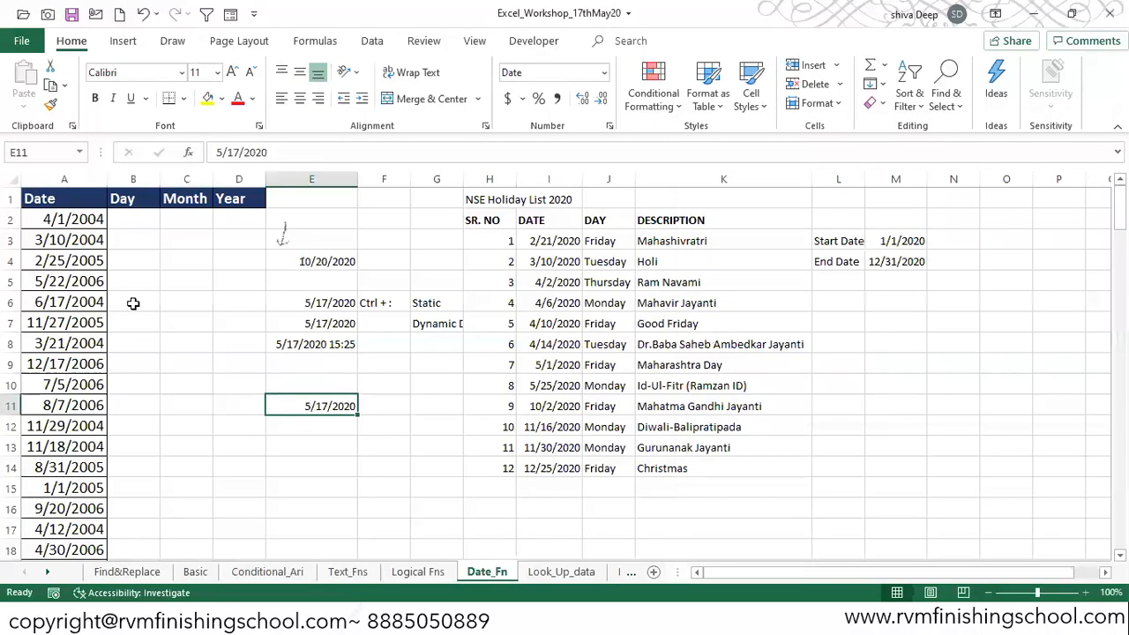
Step: Change the date in cell E11 to 12/17/2020
double_click(306, 406)
key("Delete")
type("12")
key("Return")
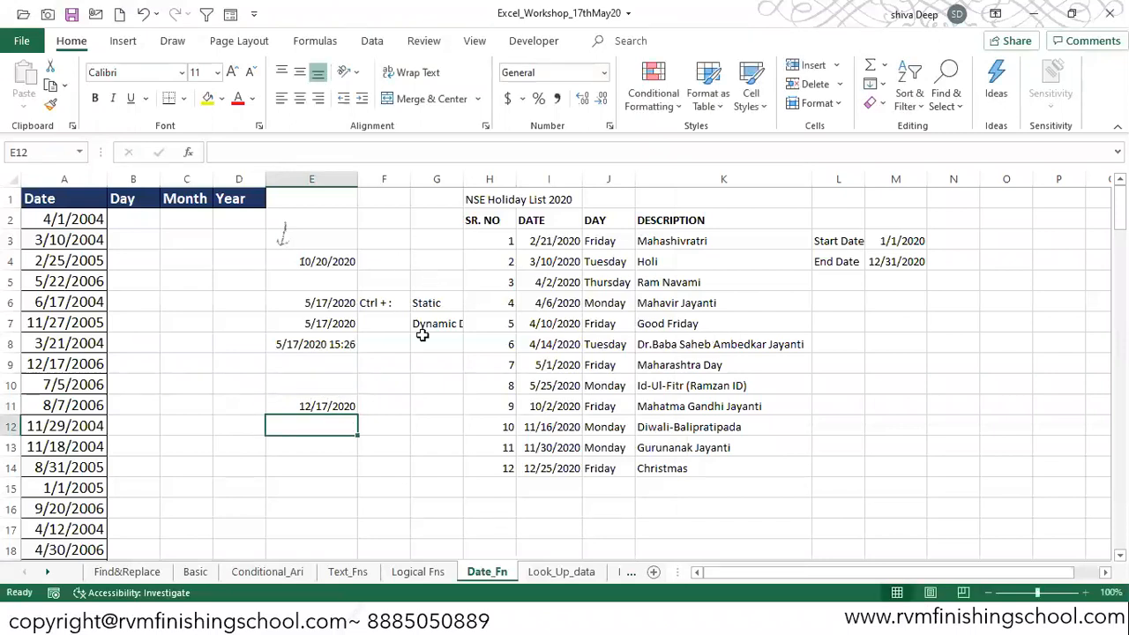
Step: Apply the custom date format mmmm-yy to cell E11
left_click(345, 405)
key("ctrl+1")
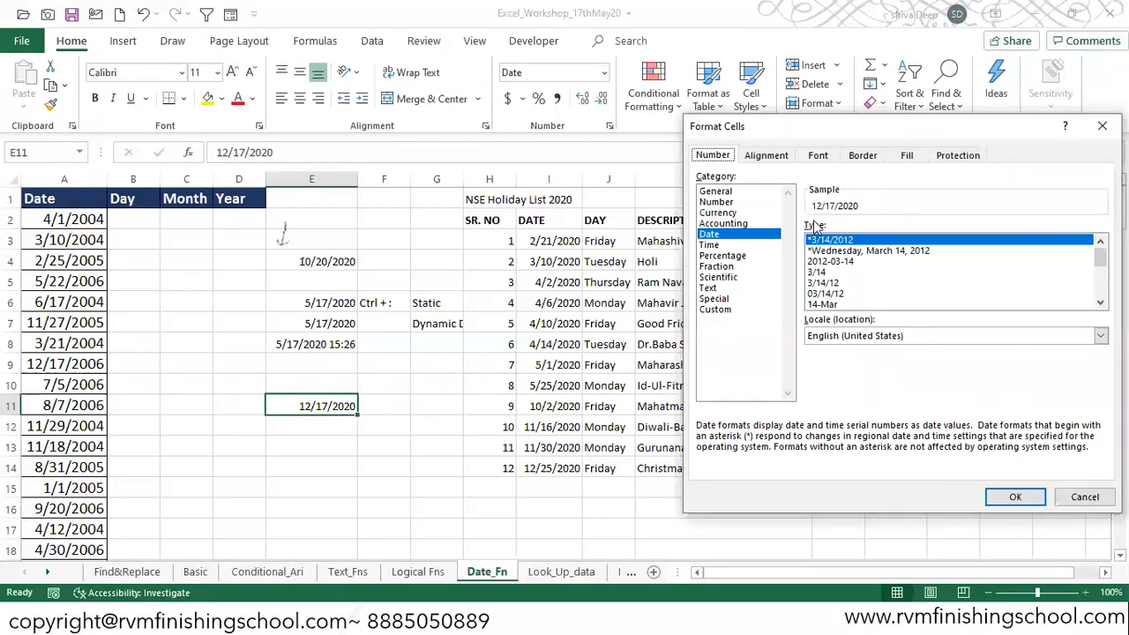
left_click(719, 309)
left_click(819, 240)
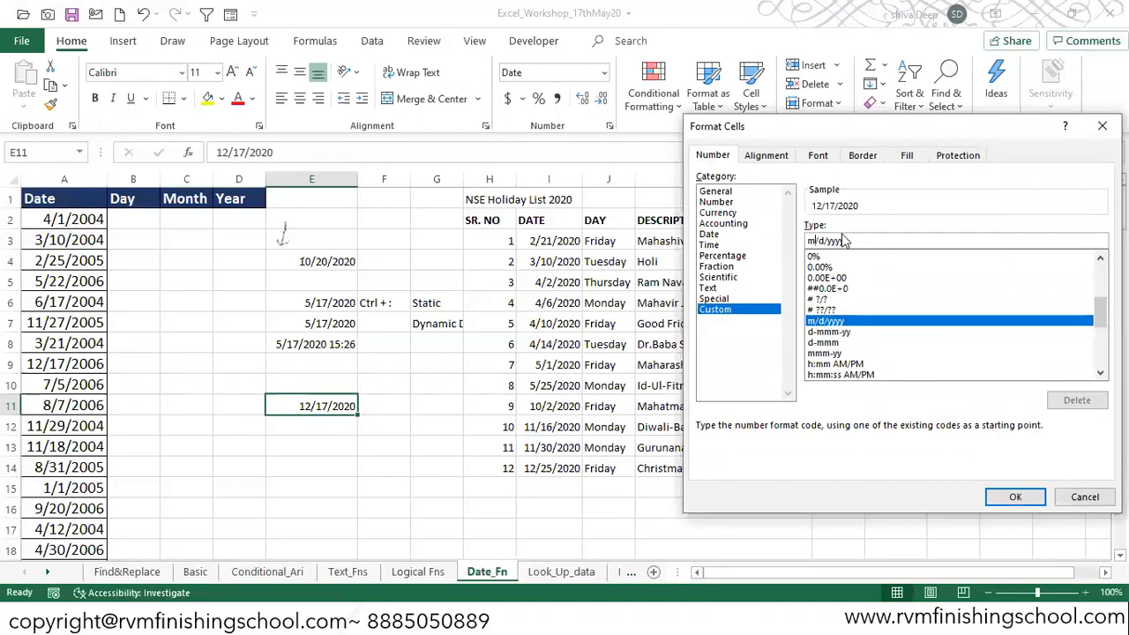
type("mm")
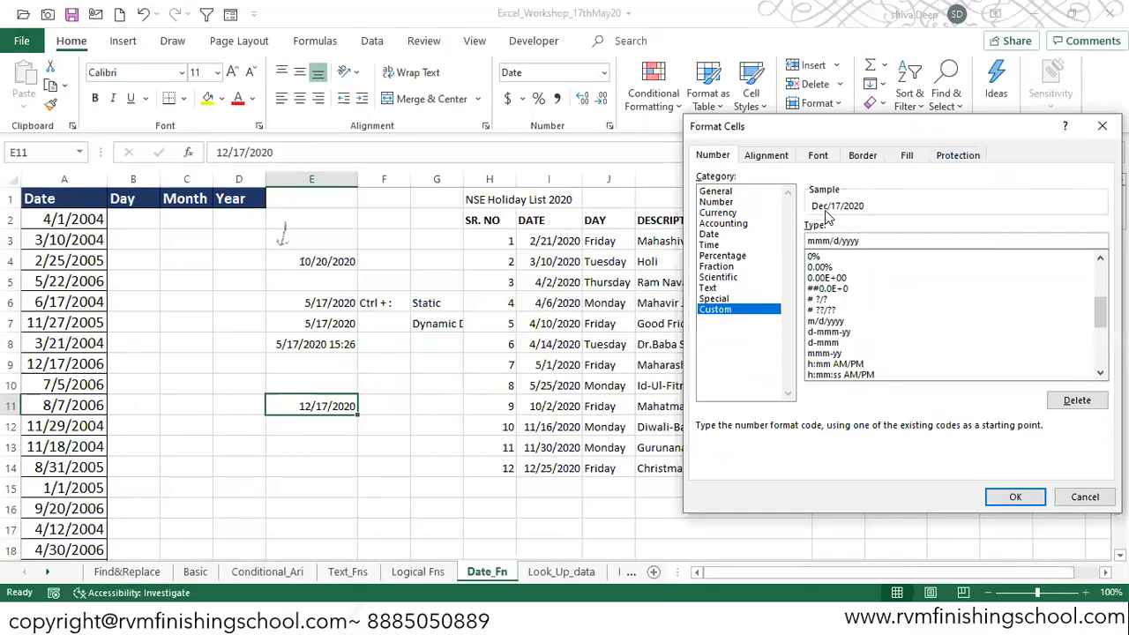
type("m")
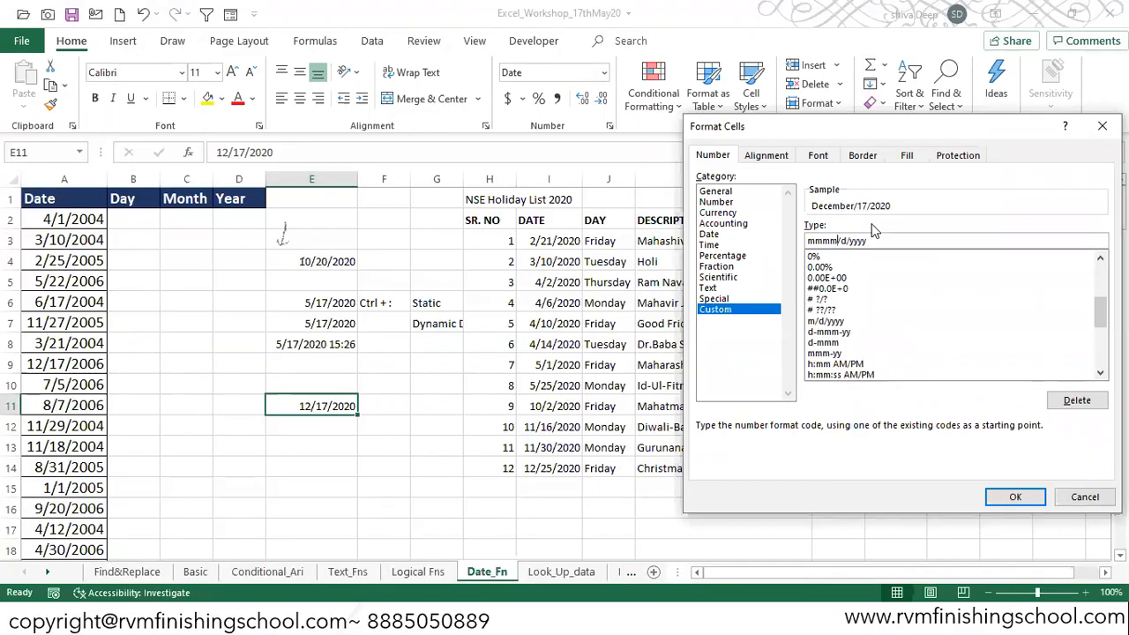
key("Delete")
key("Delete")
key("Delete")
type("-")
key("Delete")
key("Delete")
left_click(1009, 500)
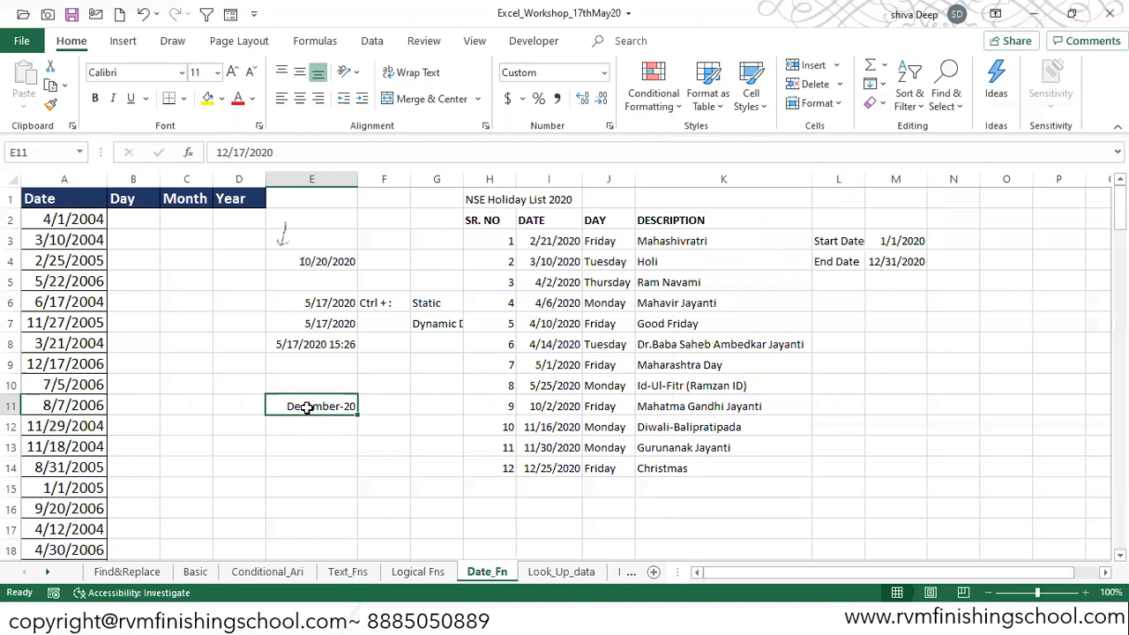
Step: Change cell E11's custom format to mmm-yy
key("ctrl+1")
left_click(825, 240)
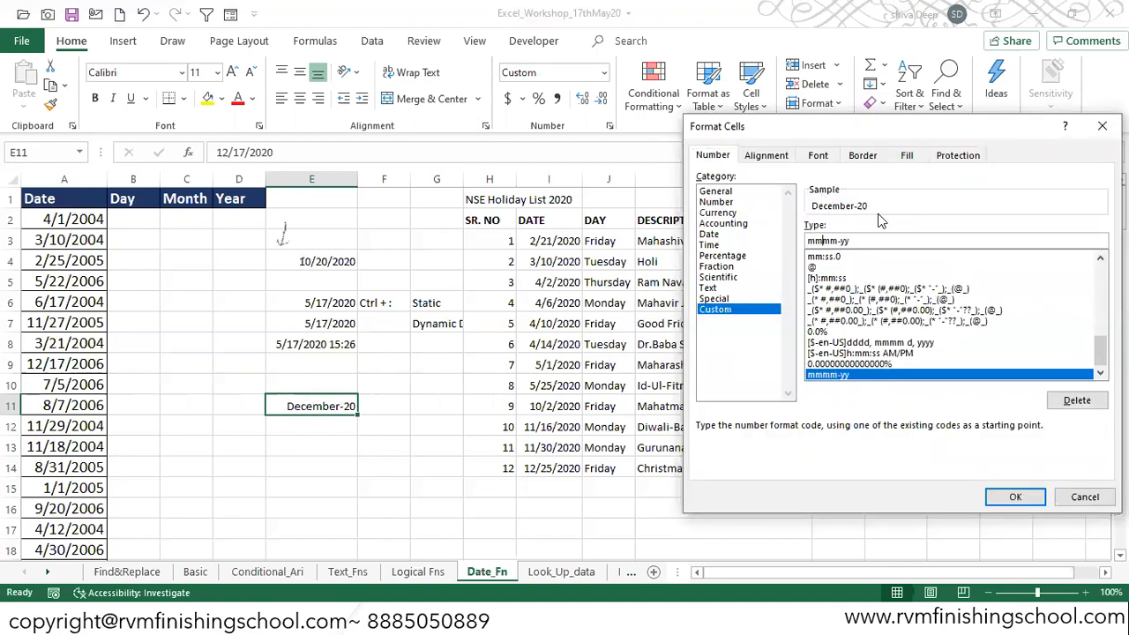
key("BackSpace")
key("Return")
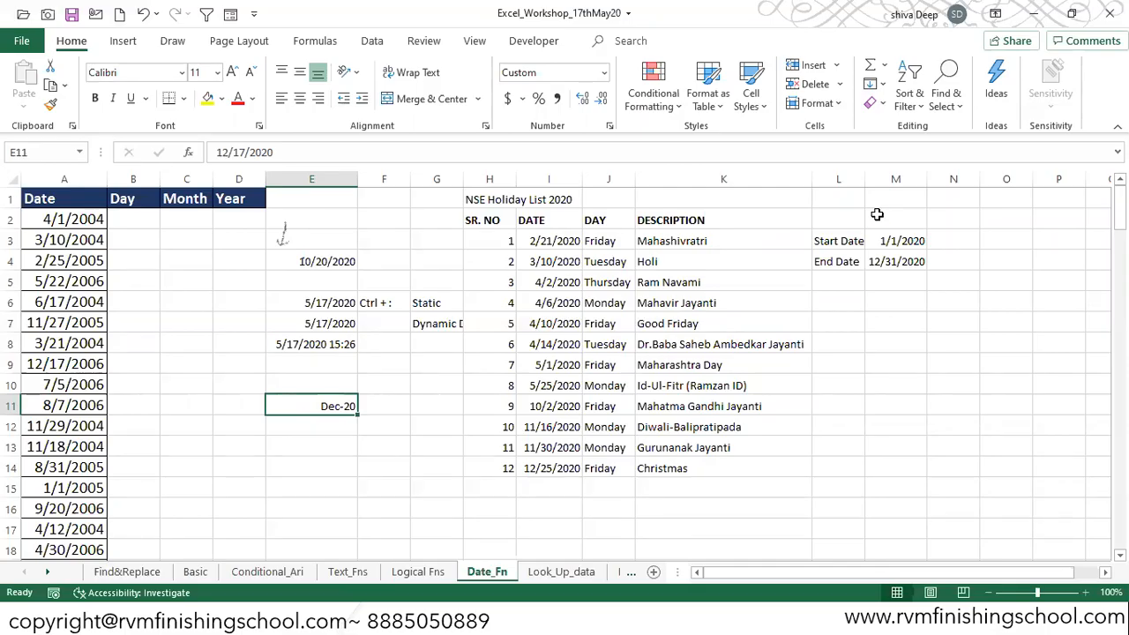
Step: Change cell E11's custom format to mmm-dddd-yy
key("ctrl+1")
left_click(836, 240)
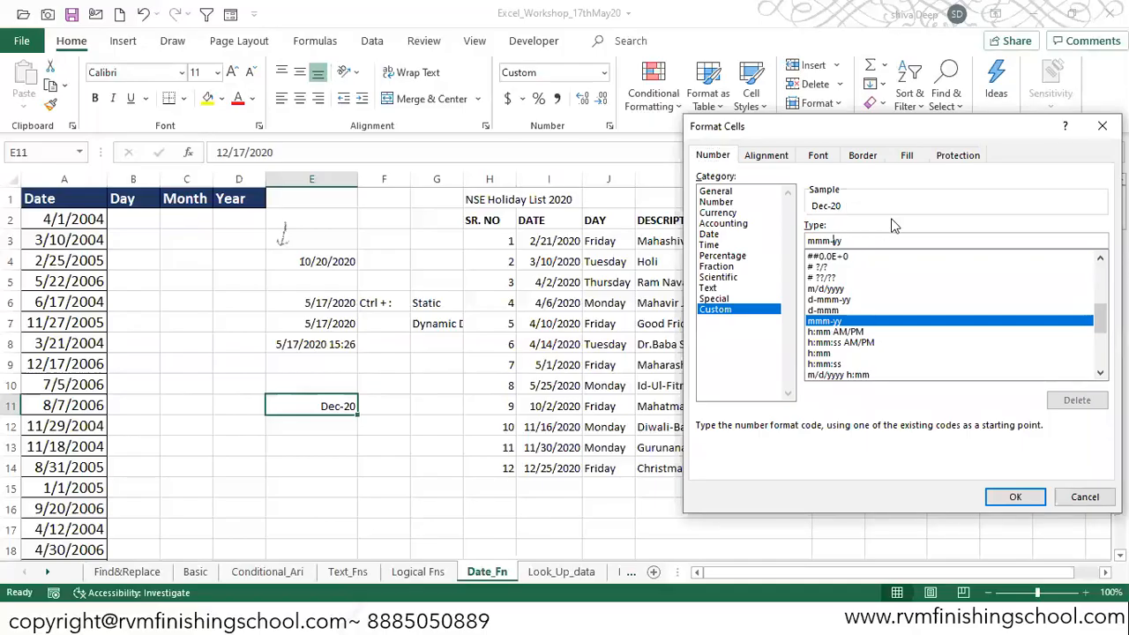
type("ddd")
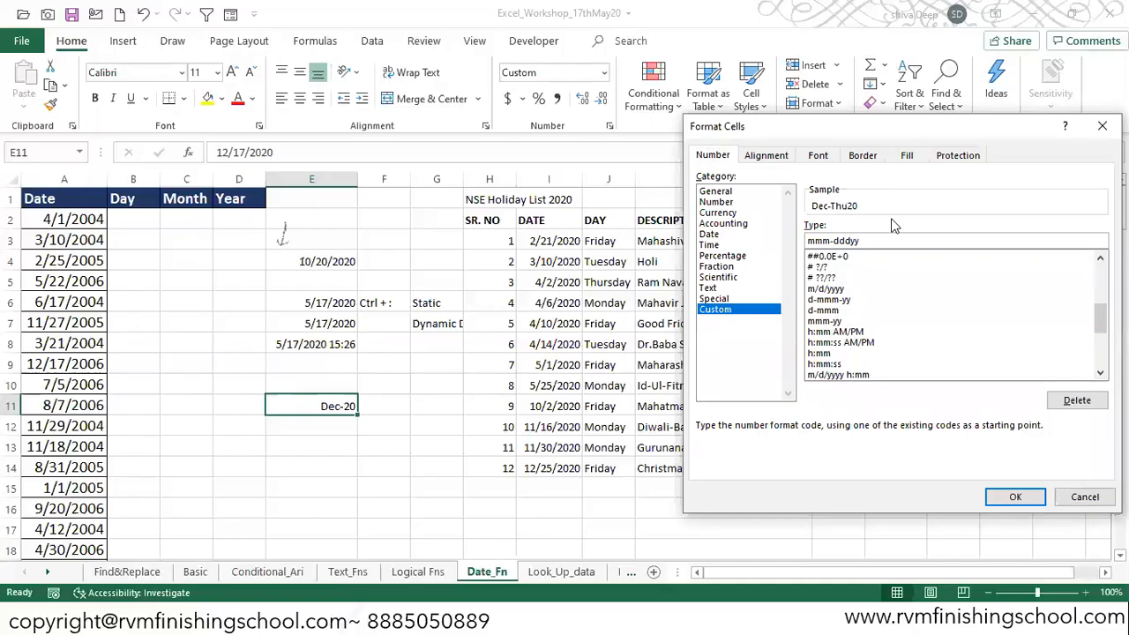
key("BackSpace")
type("dd-yy")
left_click(686, 52)
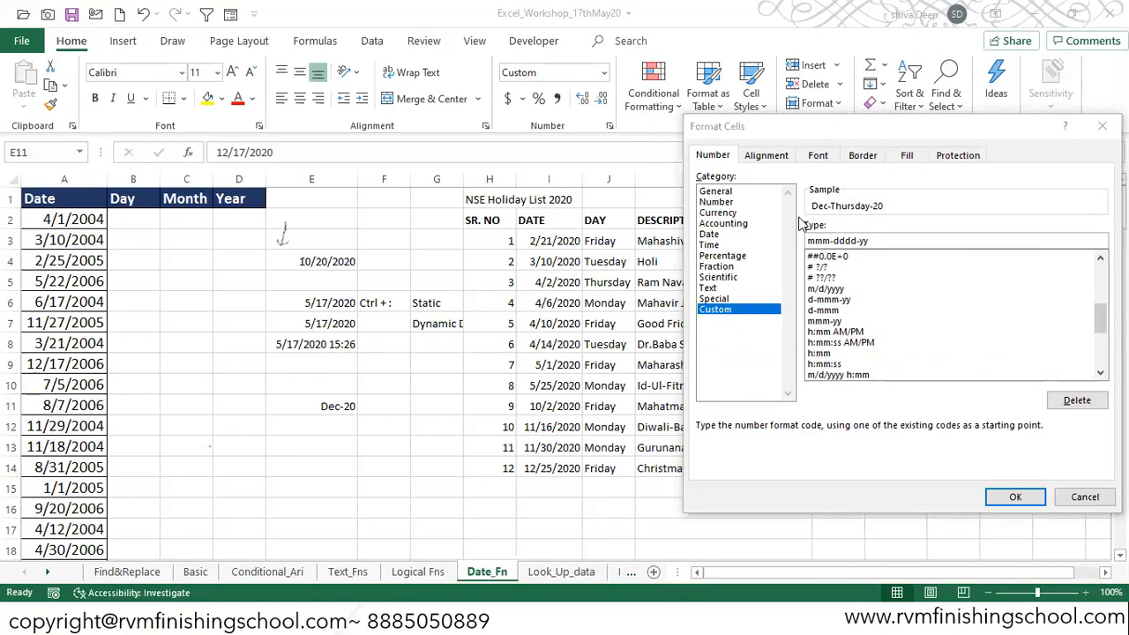
left_click(1014, 495)
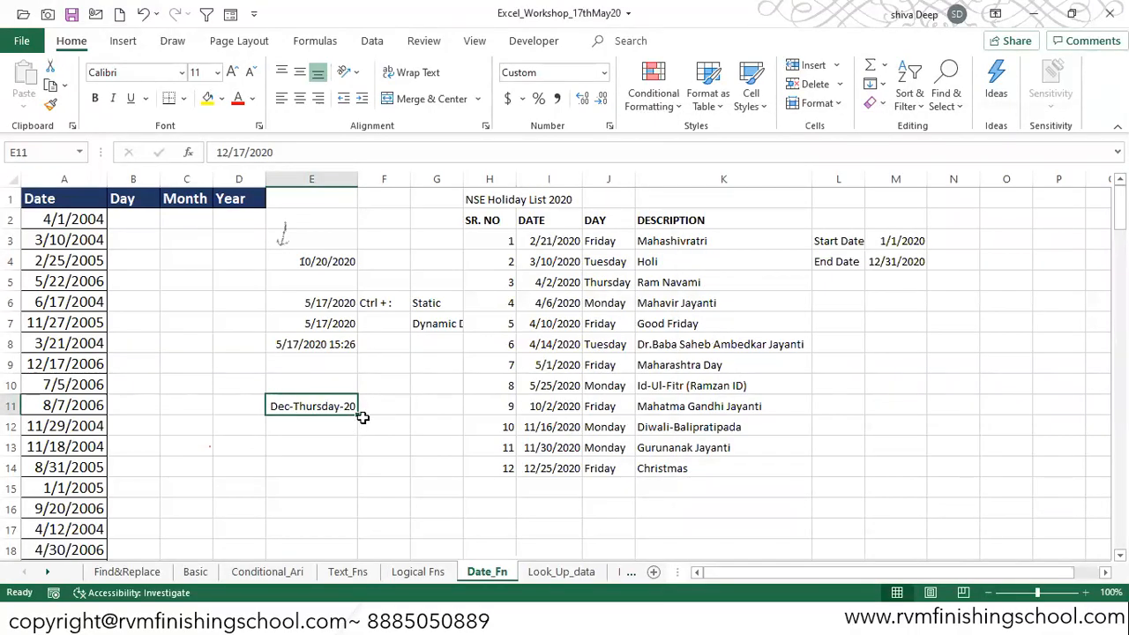
Step: Change cell E11's custom format to mm-dd-yyyy
key("ctrl+1")
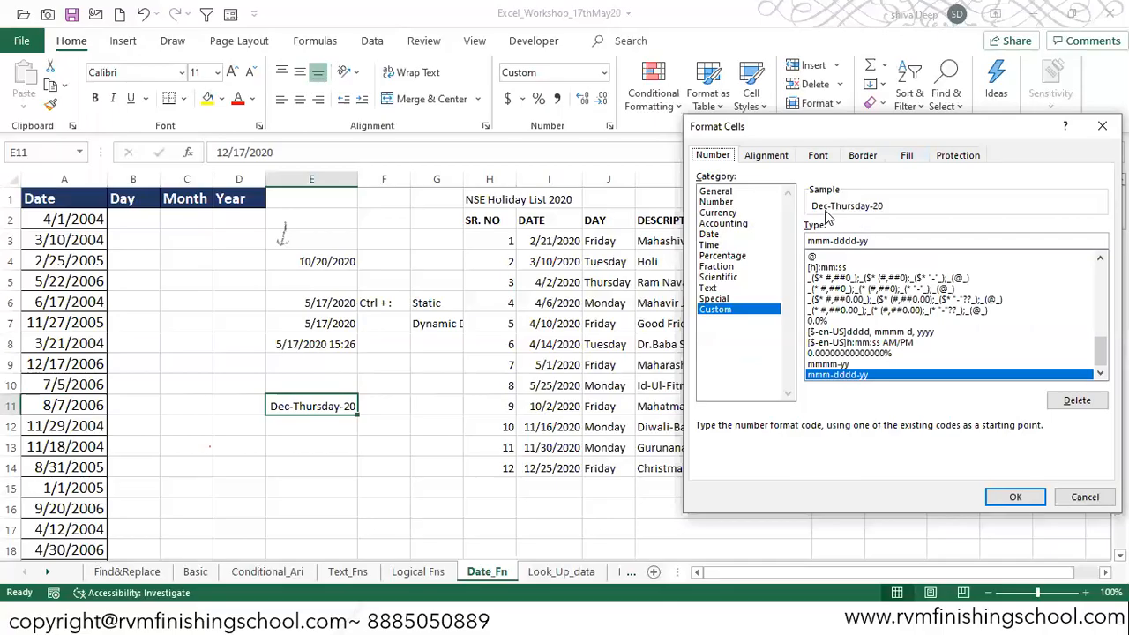
left_click_drag(831, 243, 790, 248)
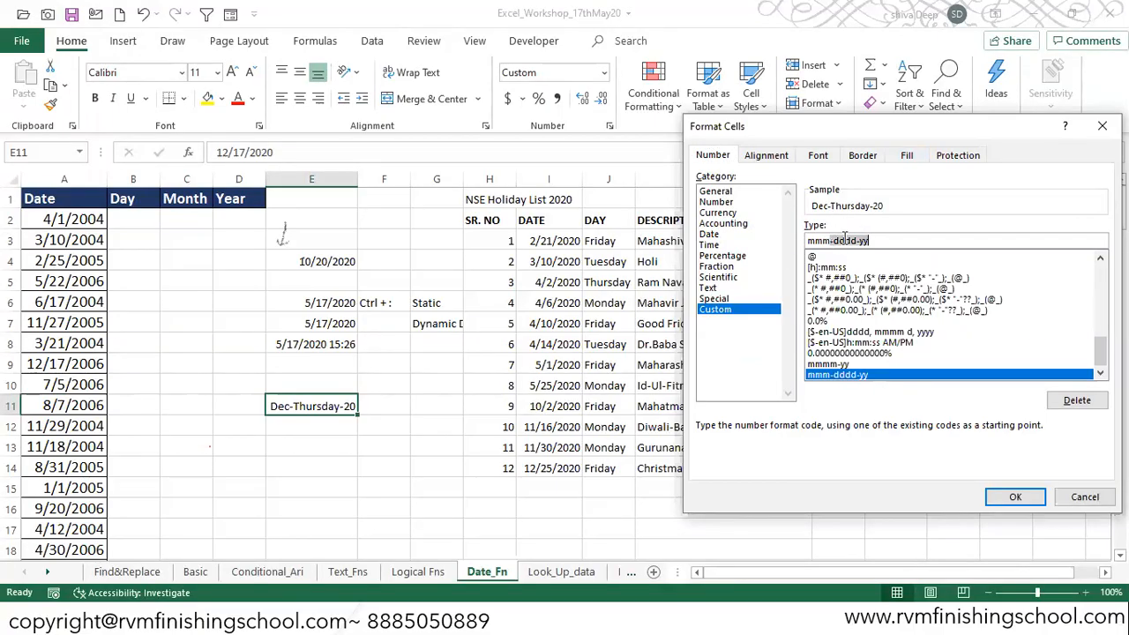
left_click(833, 241)
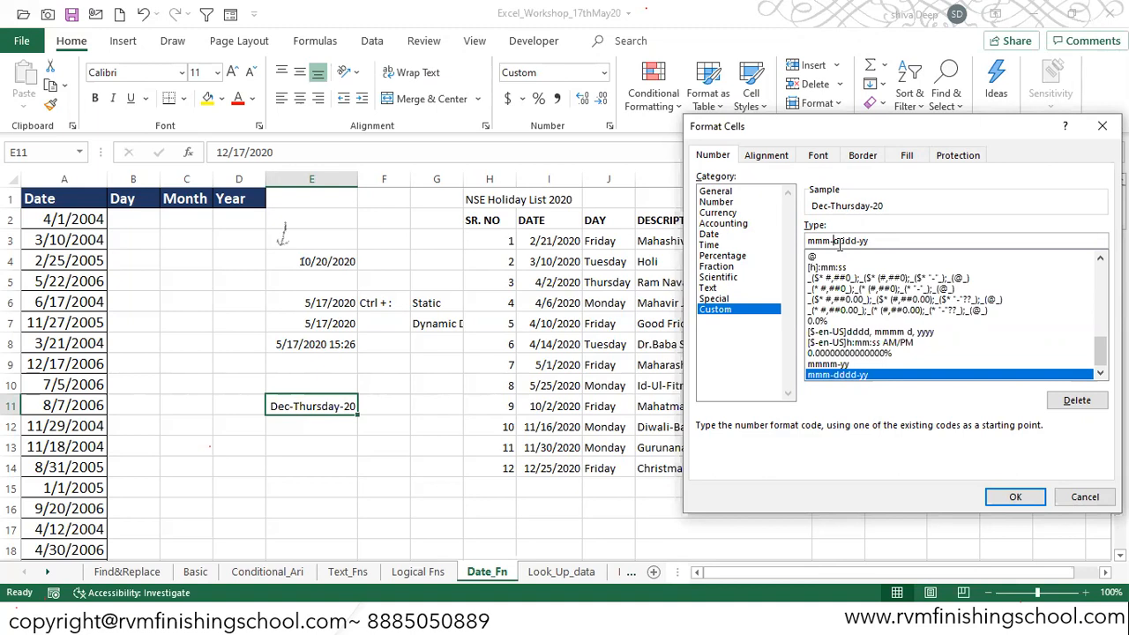
key("Delete")
key("Delete")
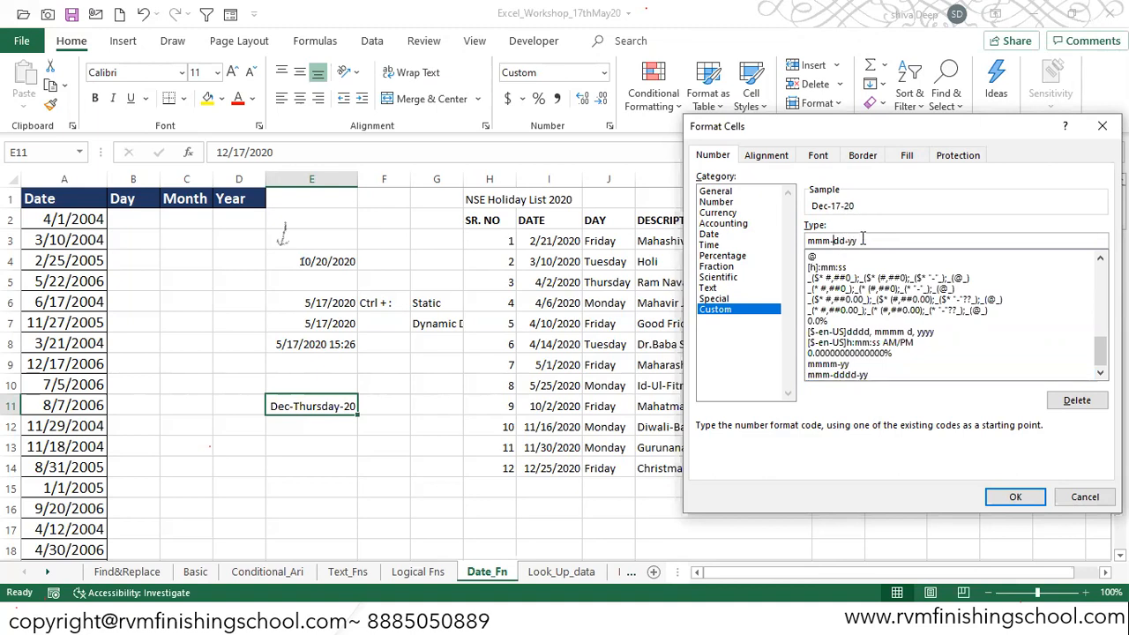
key("BackSpace")
left_click(861, 241)
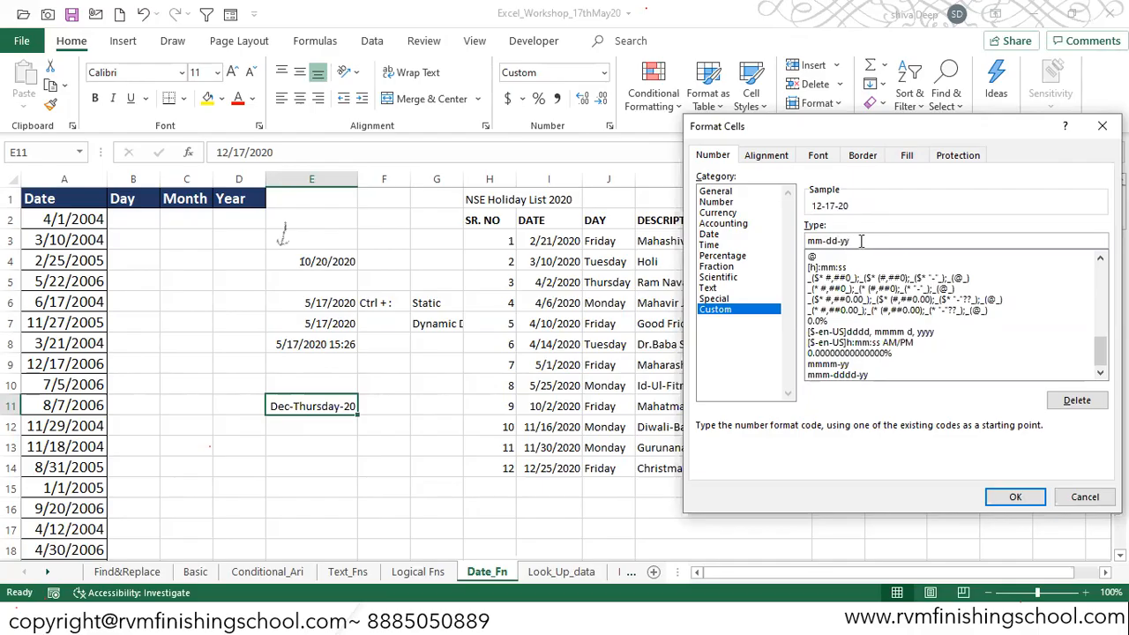
type("yy")
left_click(1011, 497)
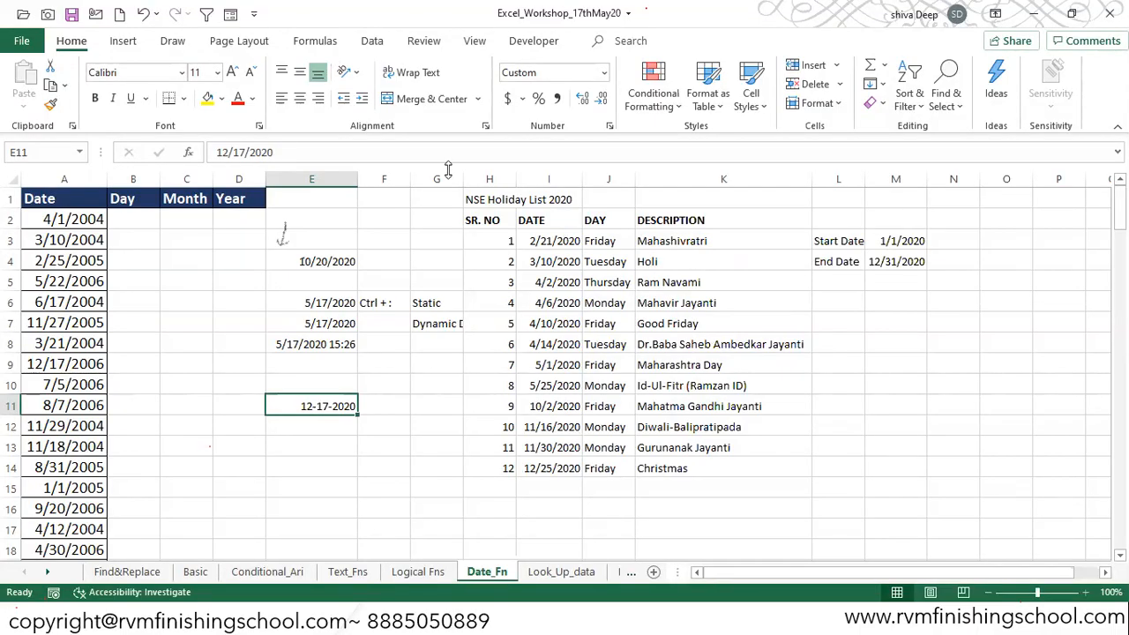
Step: Enter the format codes mmm and mmmm in cells E12 and E13
left_click(337, 426)
type("mmm")
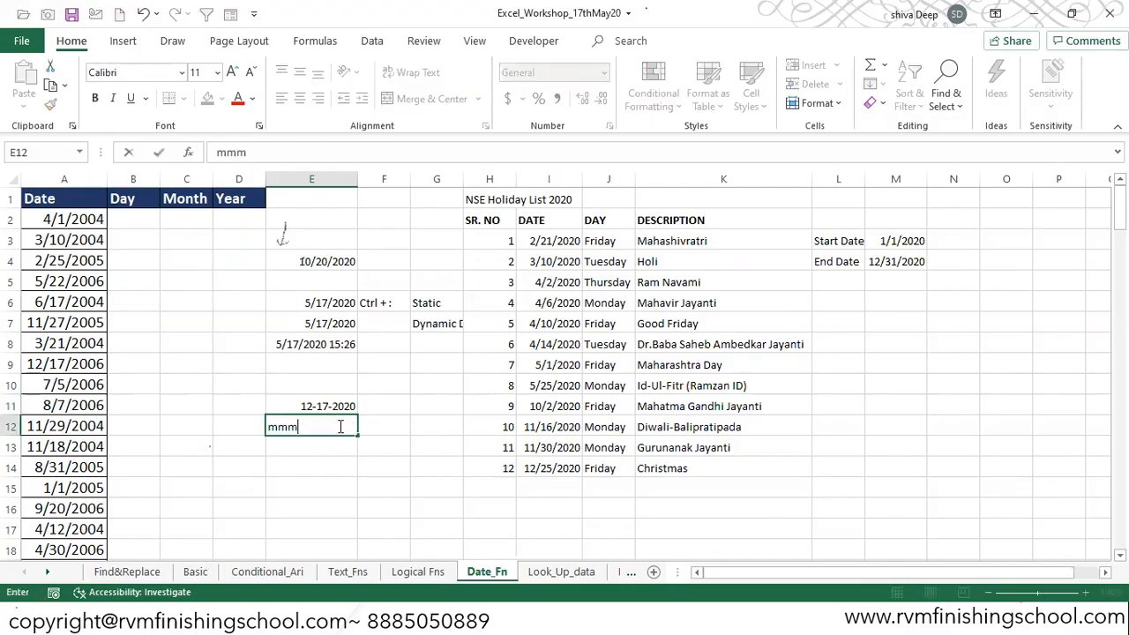
key("Return")
type("mmmm")
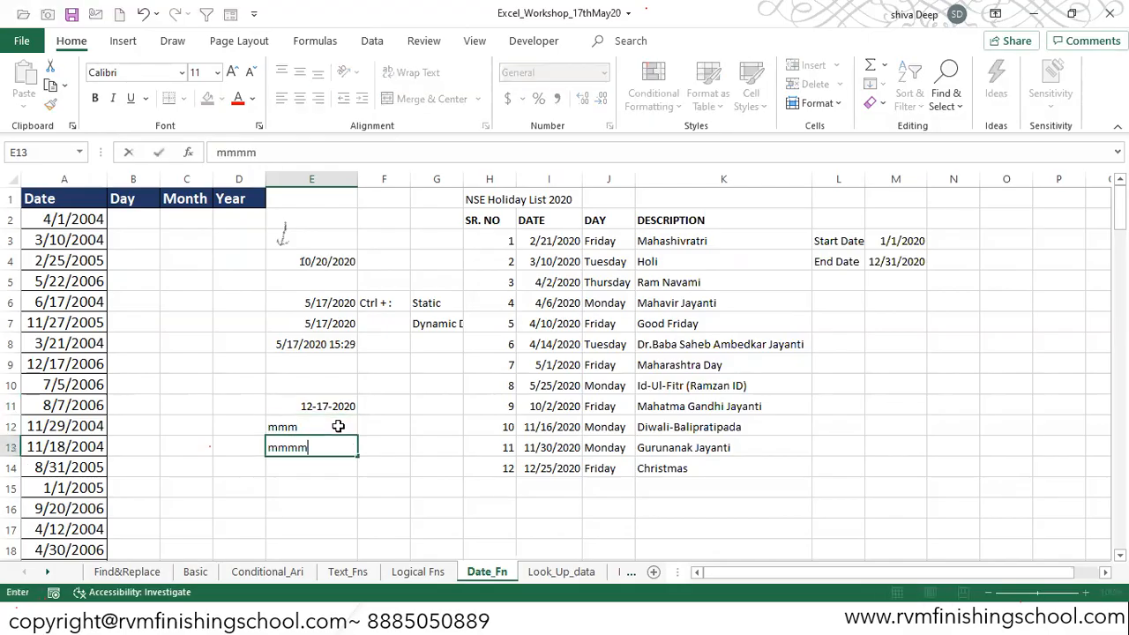
Step: Label the codes as short Moth and Long Month in cells F12 and F13
key("Up")
key("Right")
type("short Moth")
key("Return")
type("Long Mionth")
key("BackSpace")
key("BackSpace")
key("BackSpace")
key("BackSpace")
key("BackSpace")
type("onth")
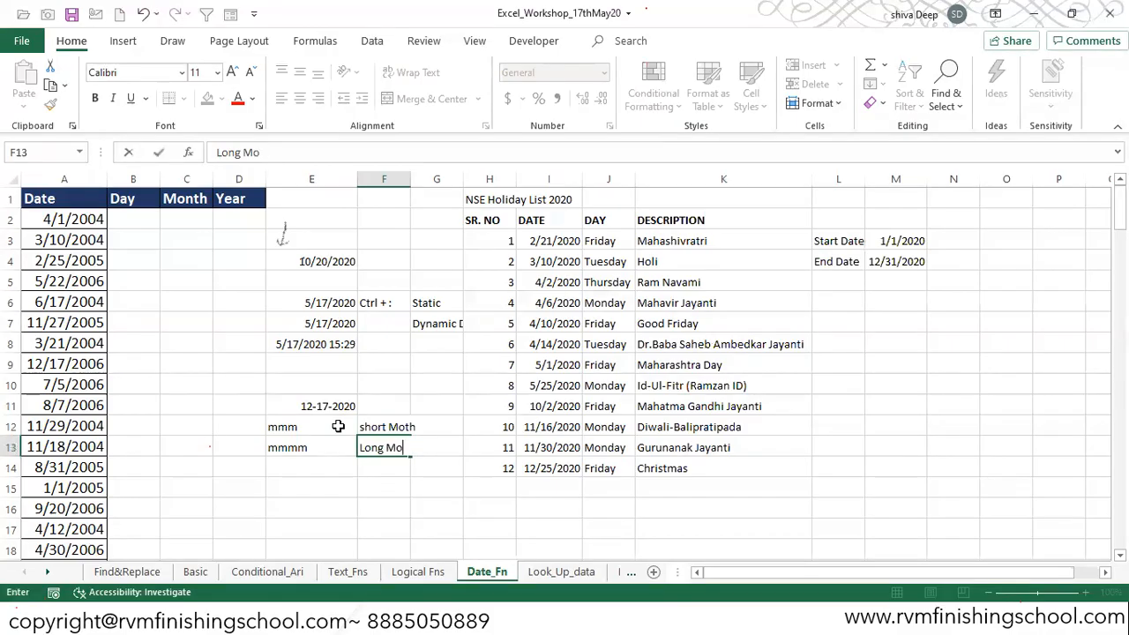
key("BackSpace")
key("BackSpace")
type("th")
key("Return")
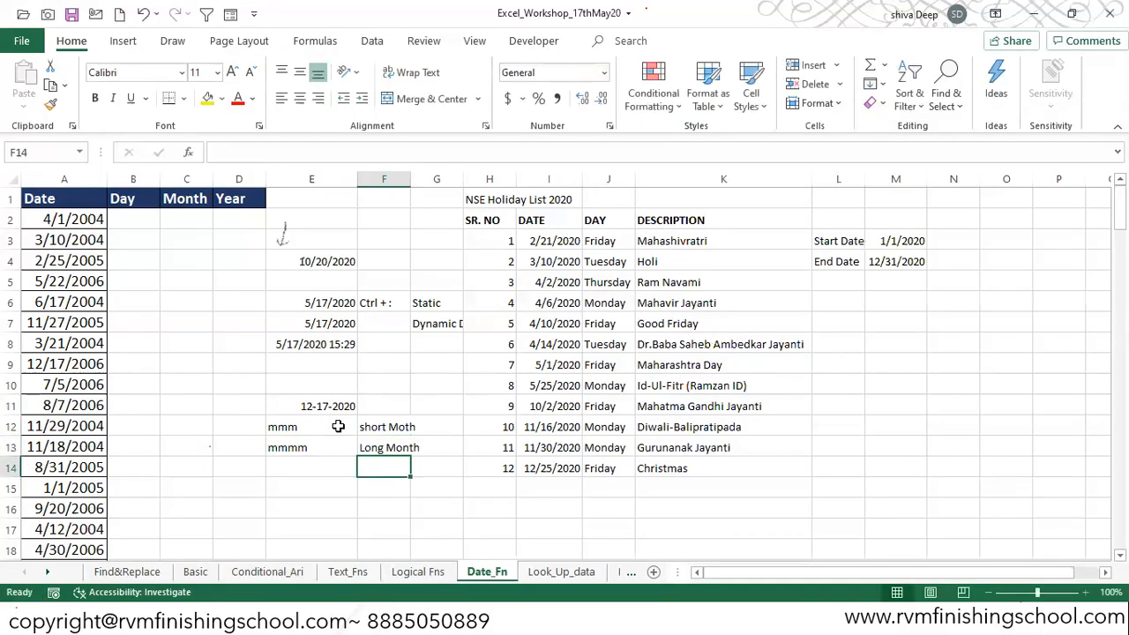
Step: List the day codes dd, ddd and dddd in E15:E17 with notes 17, short day name and full day name, then autofit column F
key("Down")
key("Left")
type("dd")
key("Tab")
type("17")
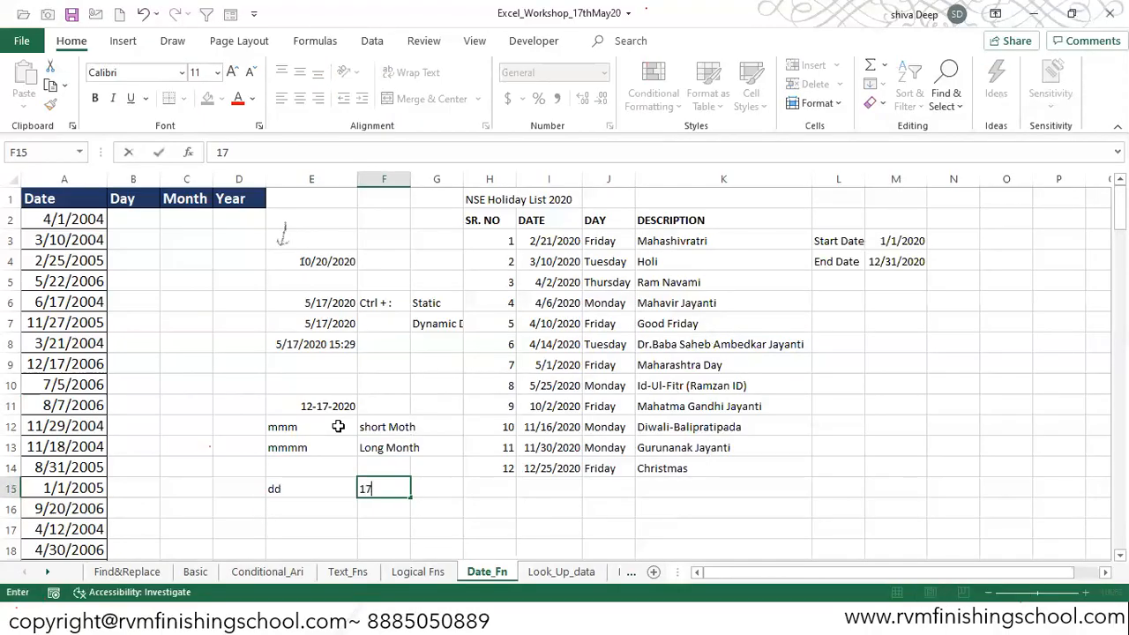
key("Return")
type("ddd")
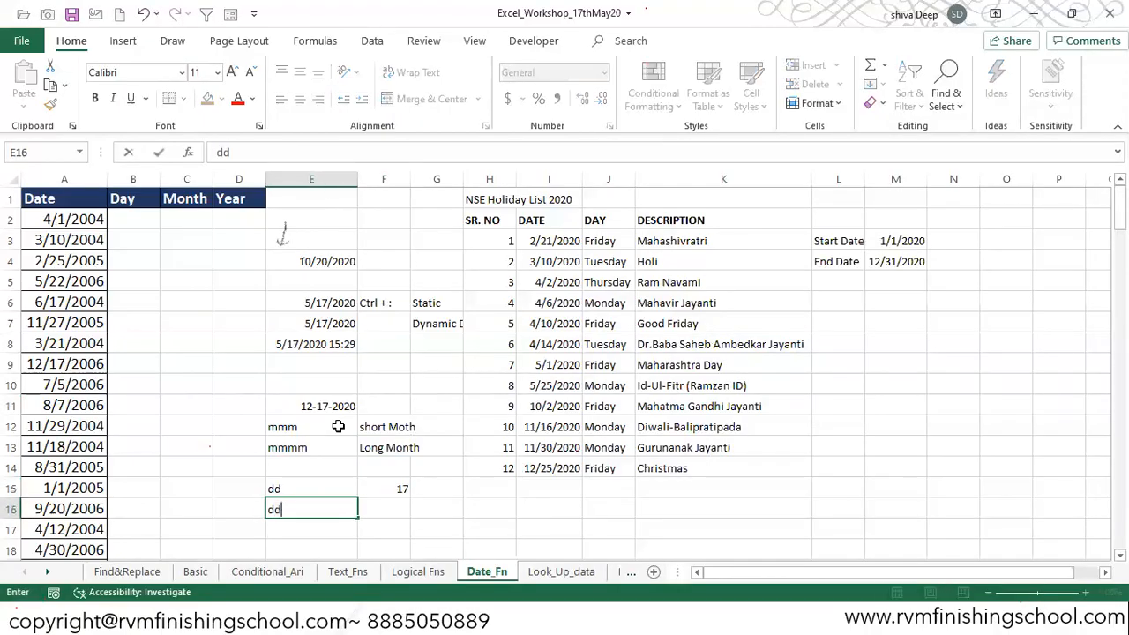
key("Tab")
type("short day name")
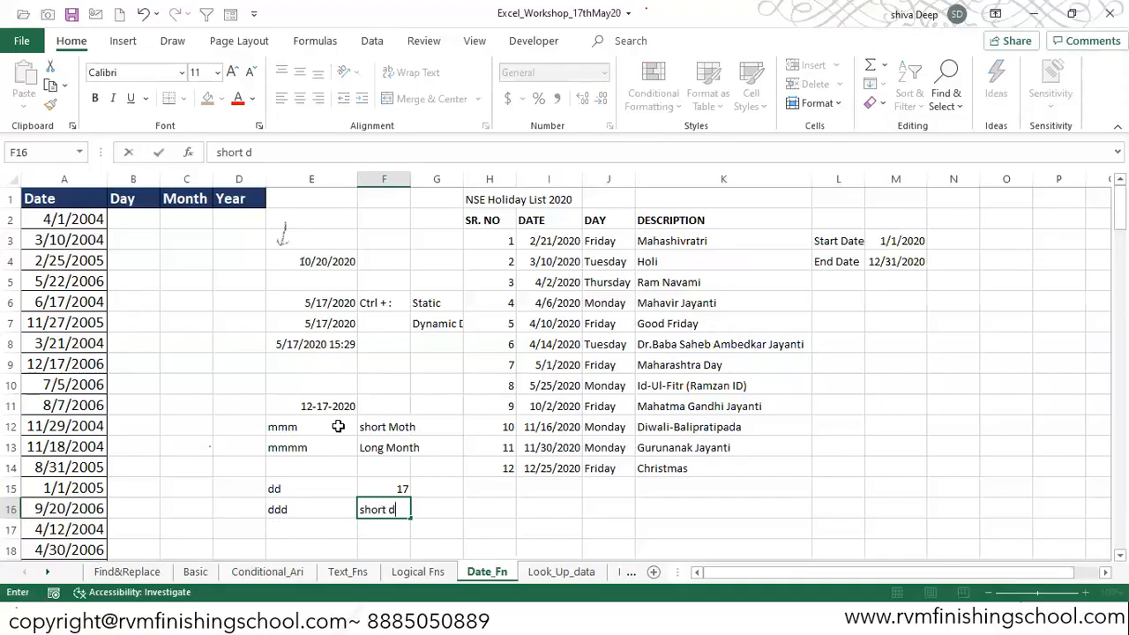
key("Return")
key("Left")
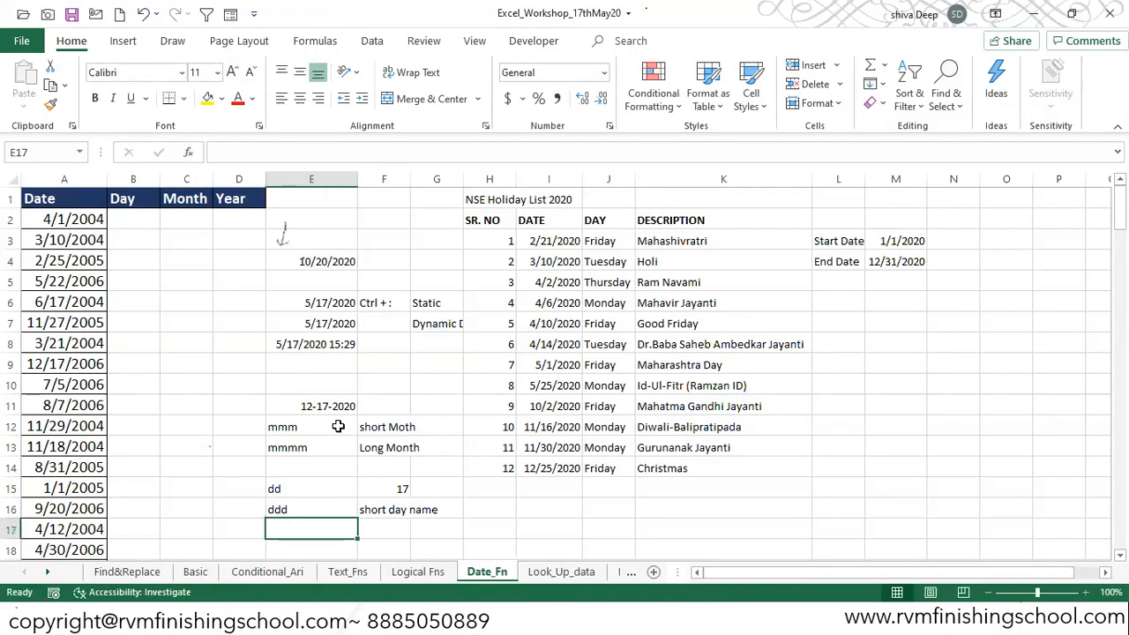
type("dddd")
key("Tab")
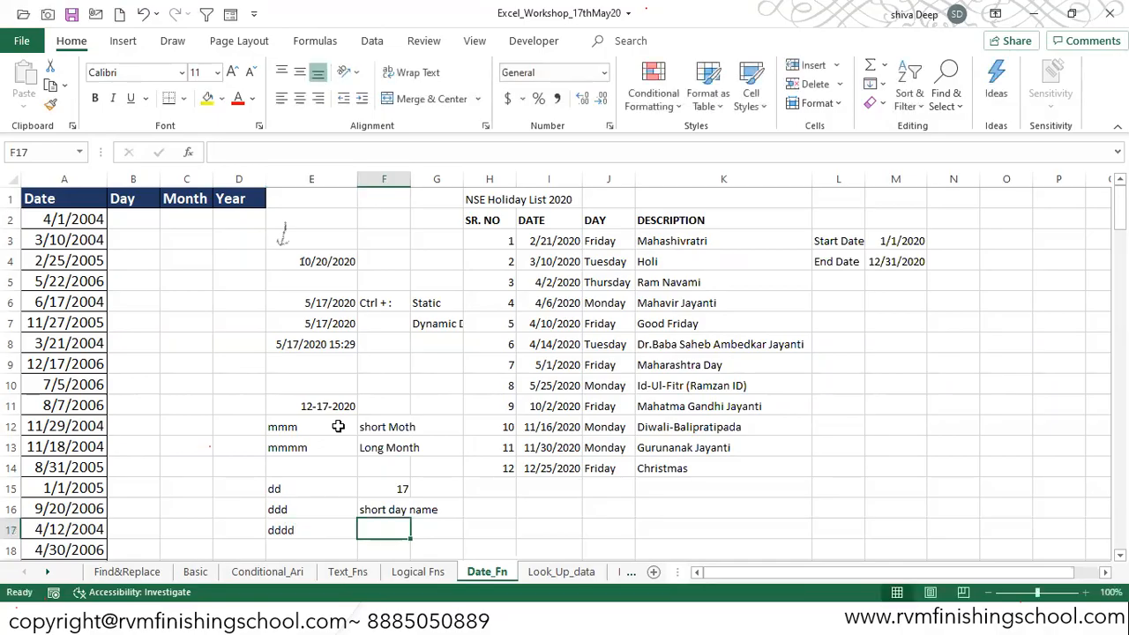
type("full d")
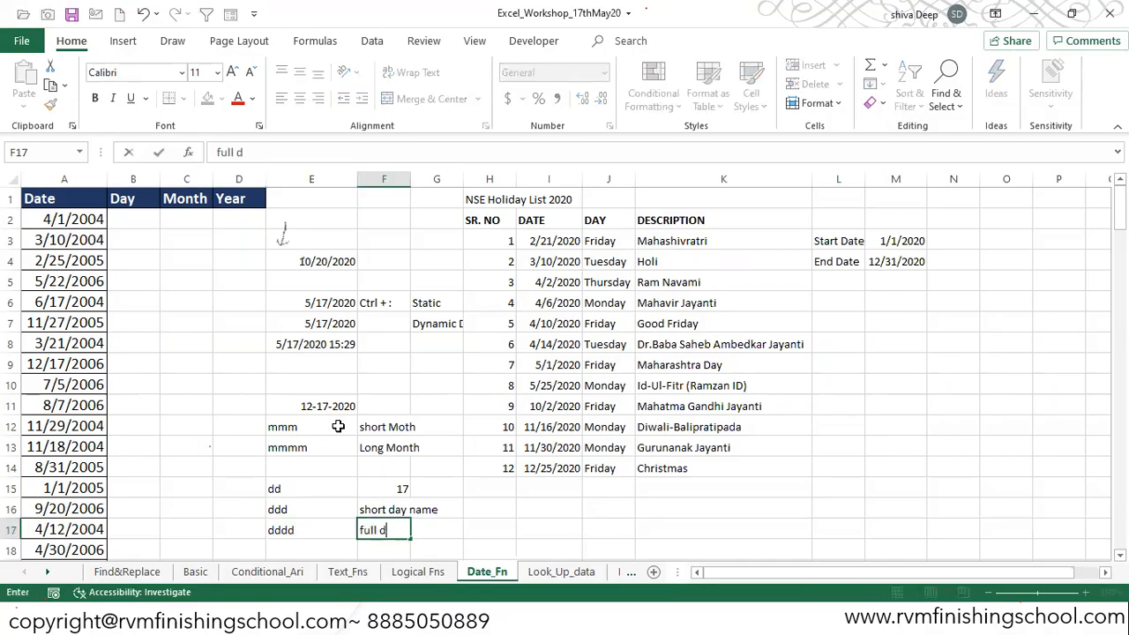
type("ay name")
key("Return")
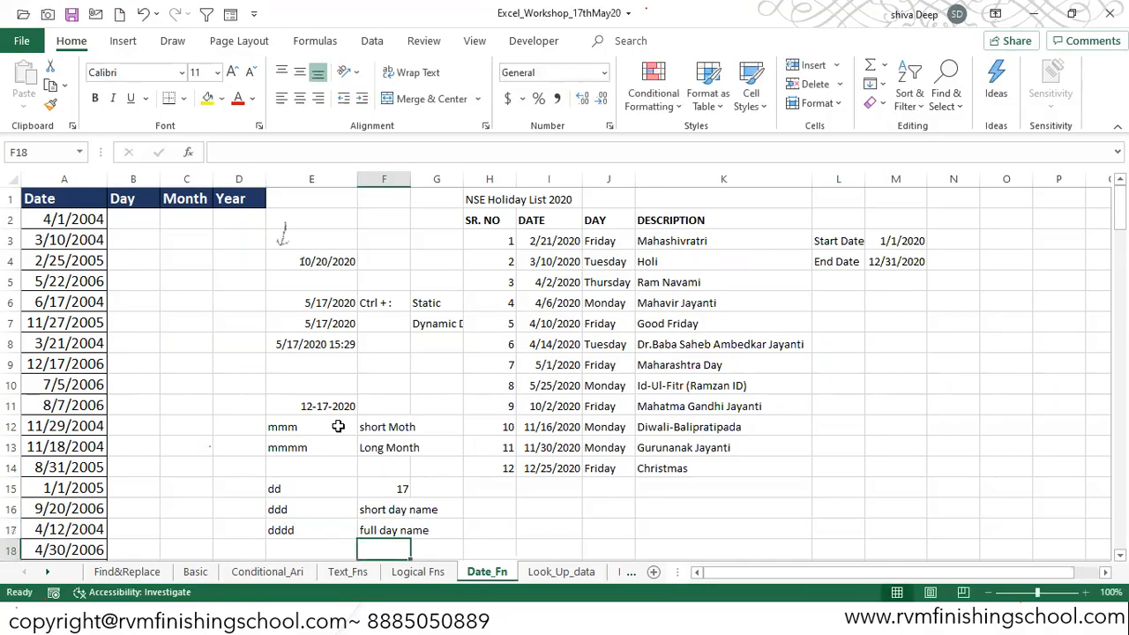
double_click(410, 179)
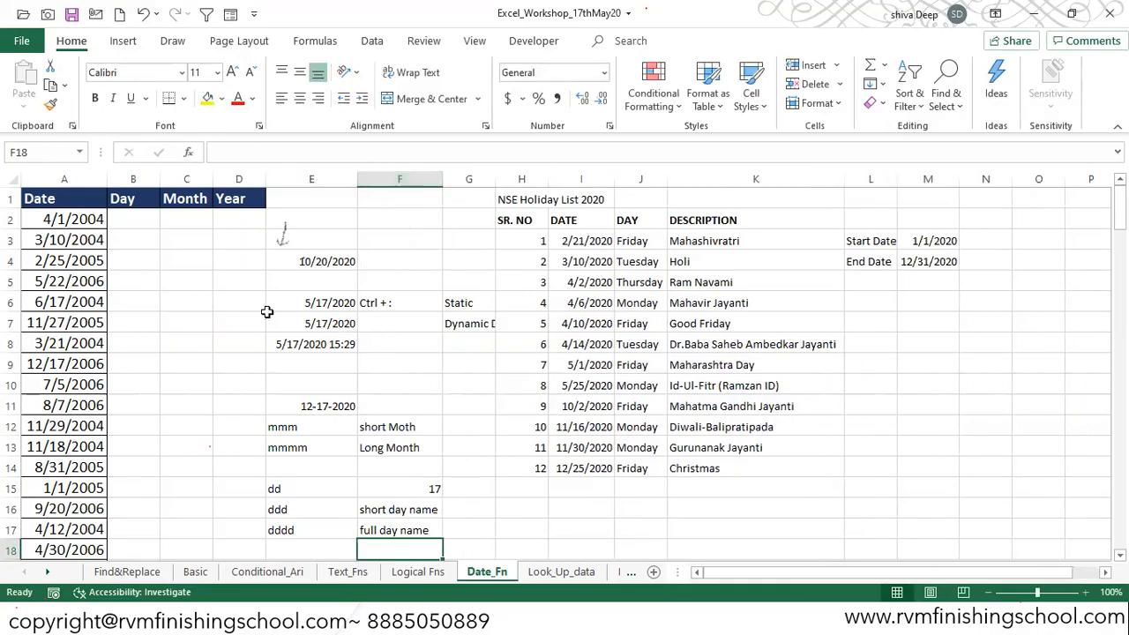
Step: Enter a DAY formula in B2 that extracts the day from the date in A2
left_click(130, 219)
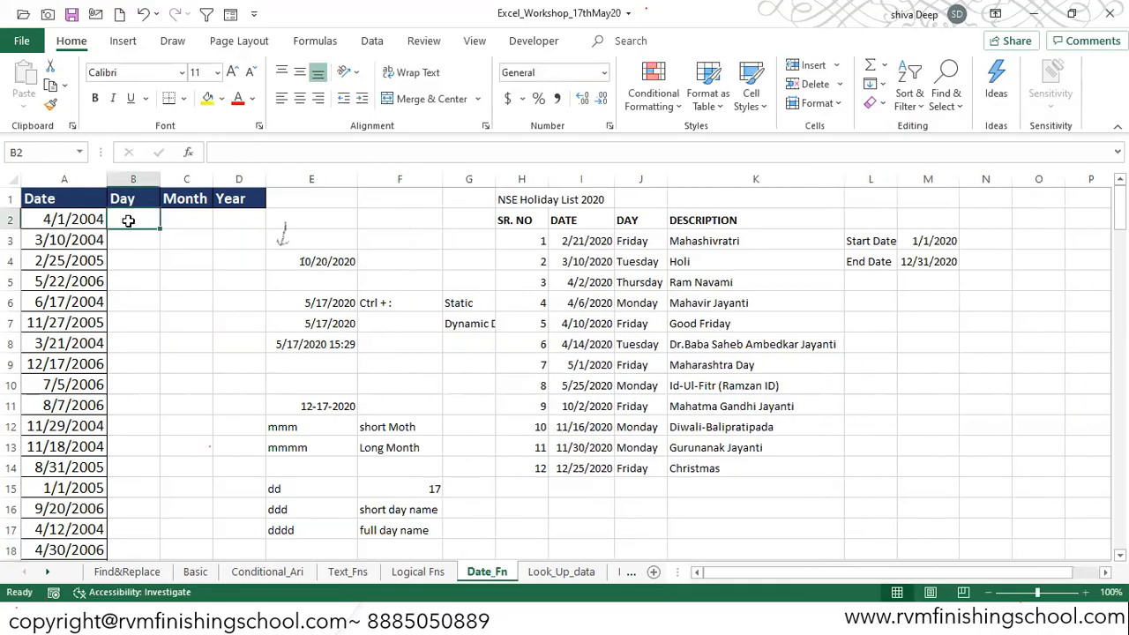
type("=day")
key("Tab")
left_click(75, 220)
key("Tab")
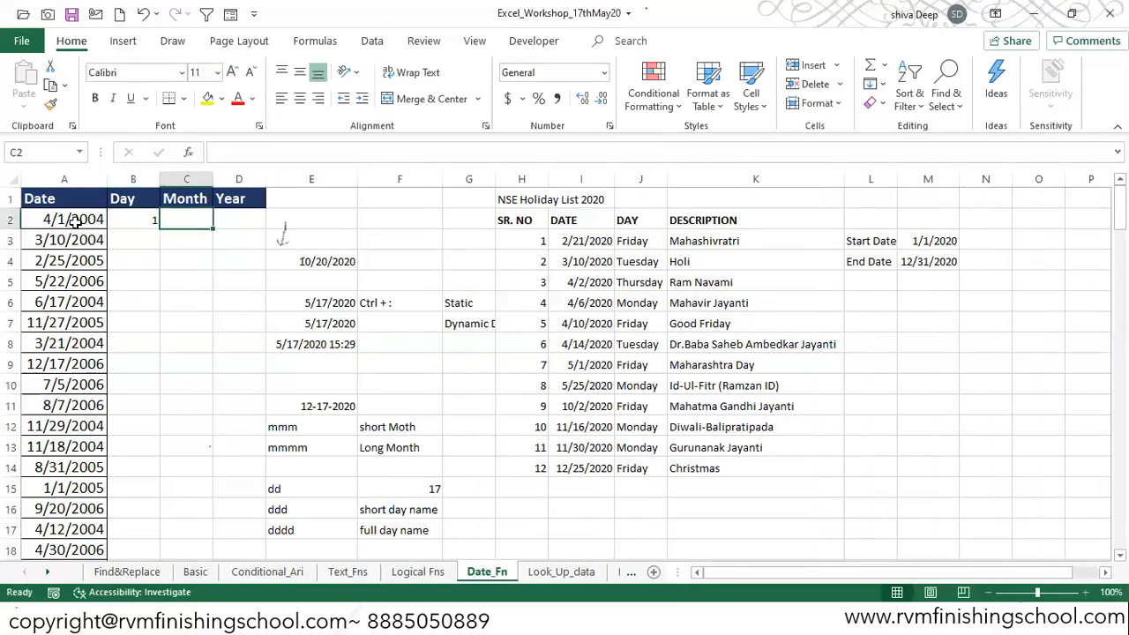
Step: Enter a MONTH formula in C2 that extracts the month from the date in A2
type("=mon")
key("Tab")
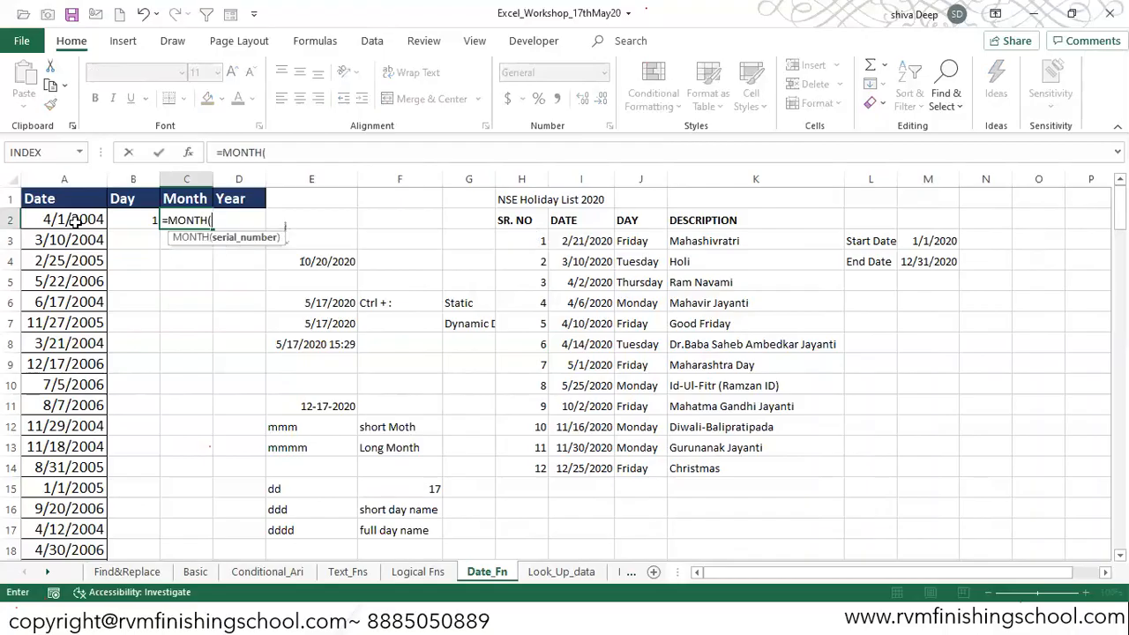
key("Left")
key("Return")
key("Up")
type("=mont")
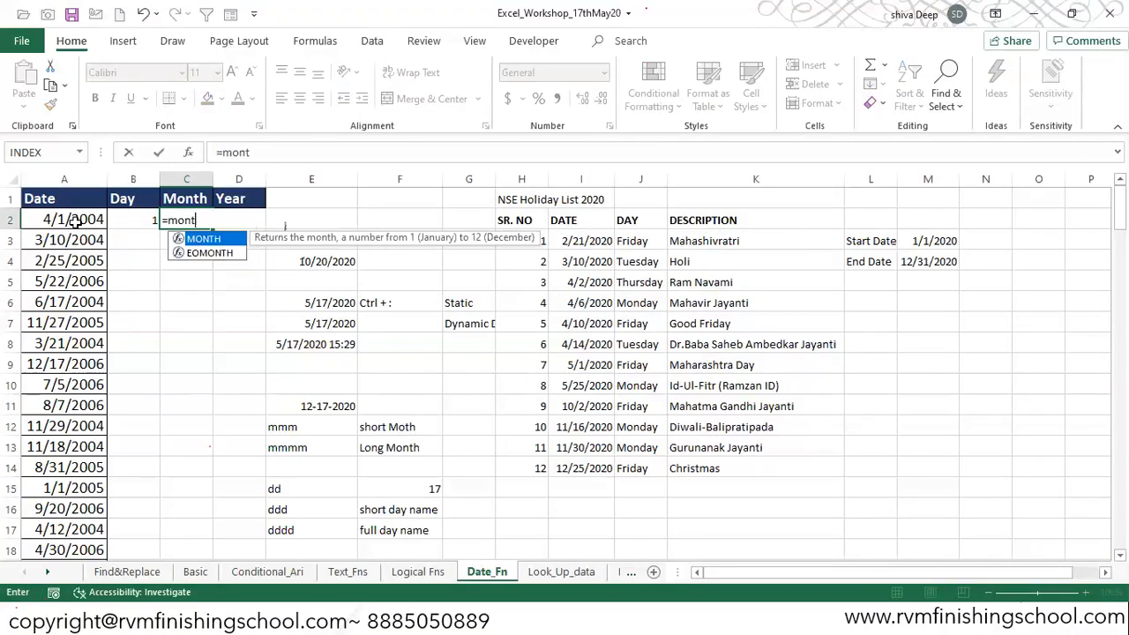
key("Tab")
left_click(75, 220)
key("Tab")
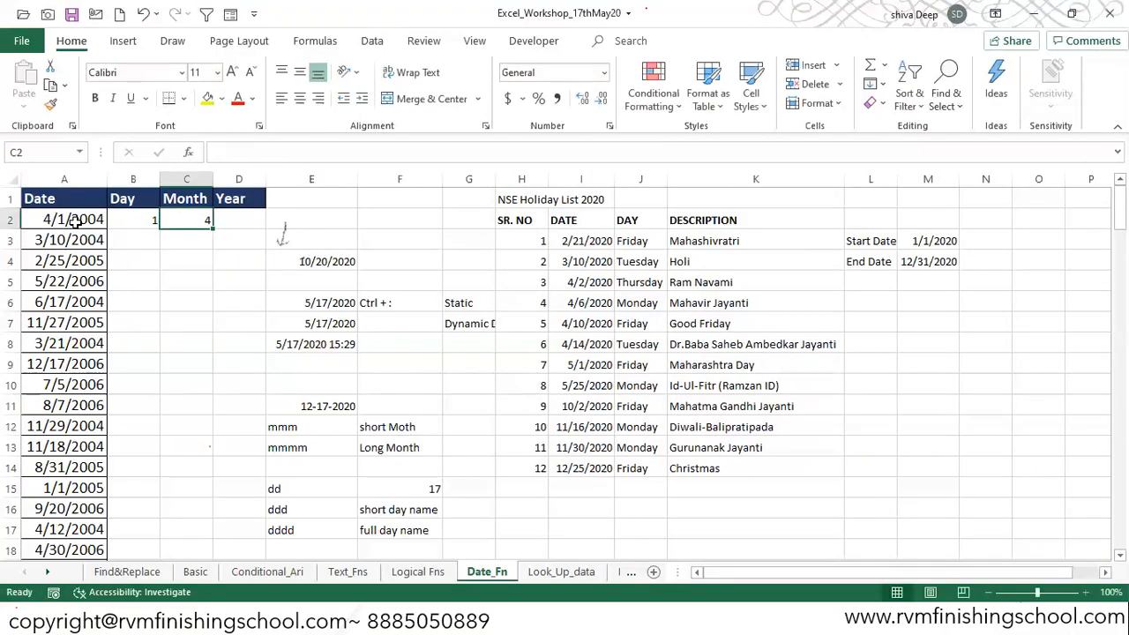
Step: Enter a YEAR formula in D2 that extracts the year from the date in A2
type("=Year")
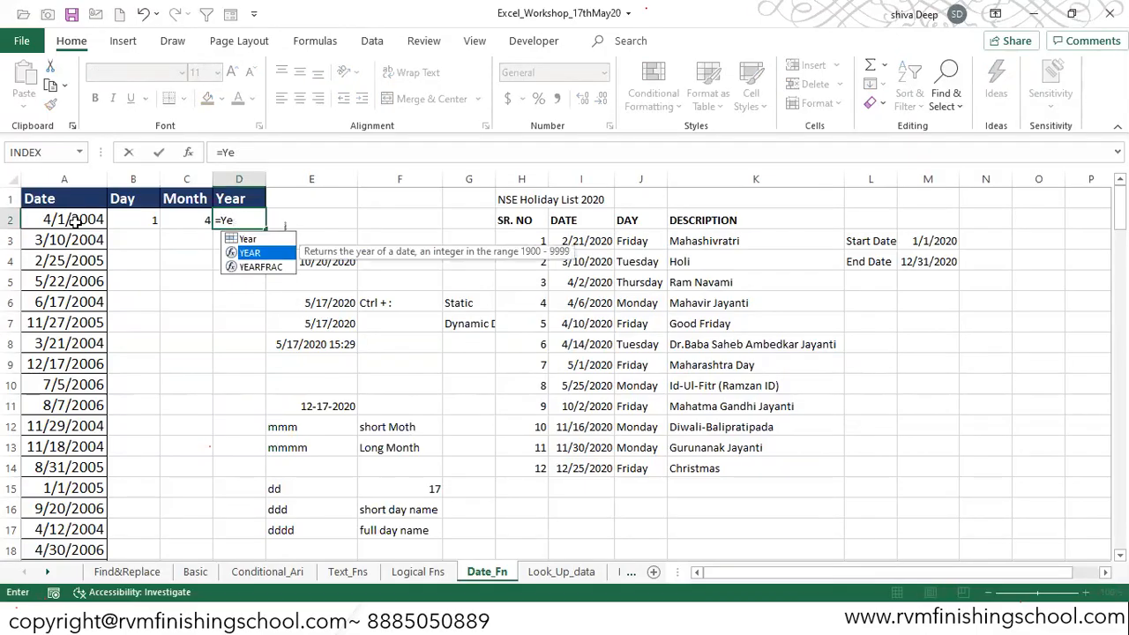
key("Tab")
left_click(75, 221)
key("ctrl+Return")
Step: Fill the Day, Month and Year formulas in B2:D2 down the whole date list
key("shift+Left")
key("shift+Left")
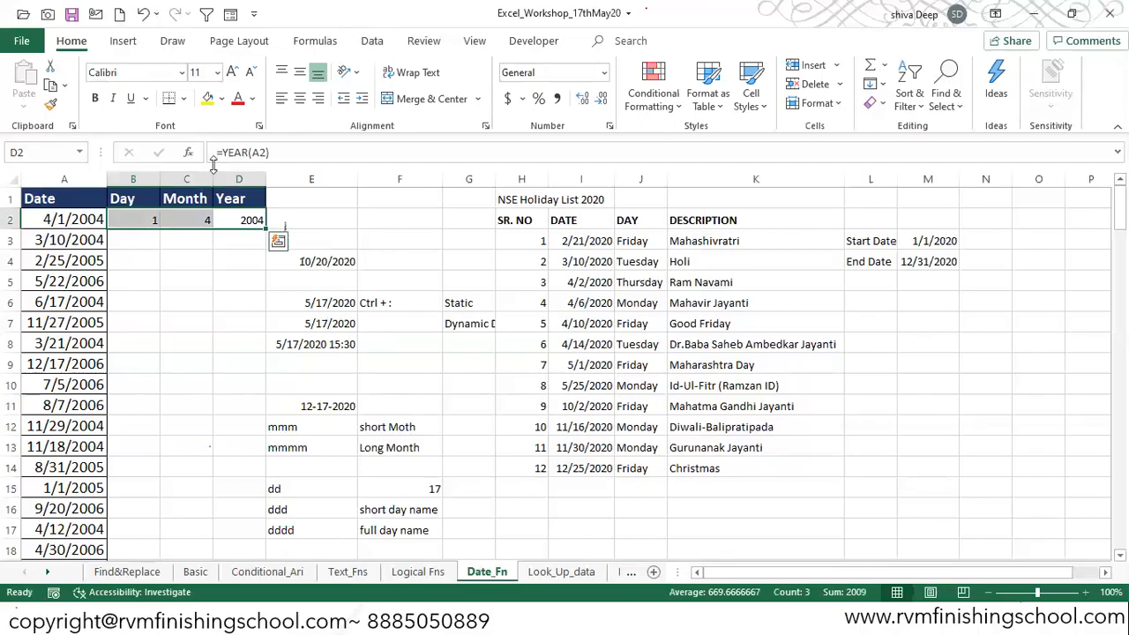
double_click(265, 229)
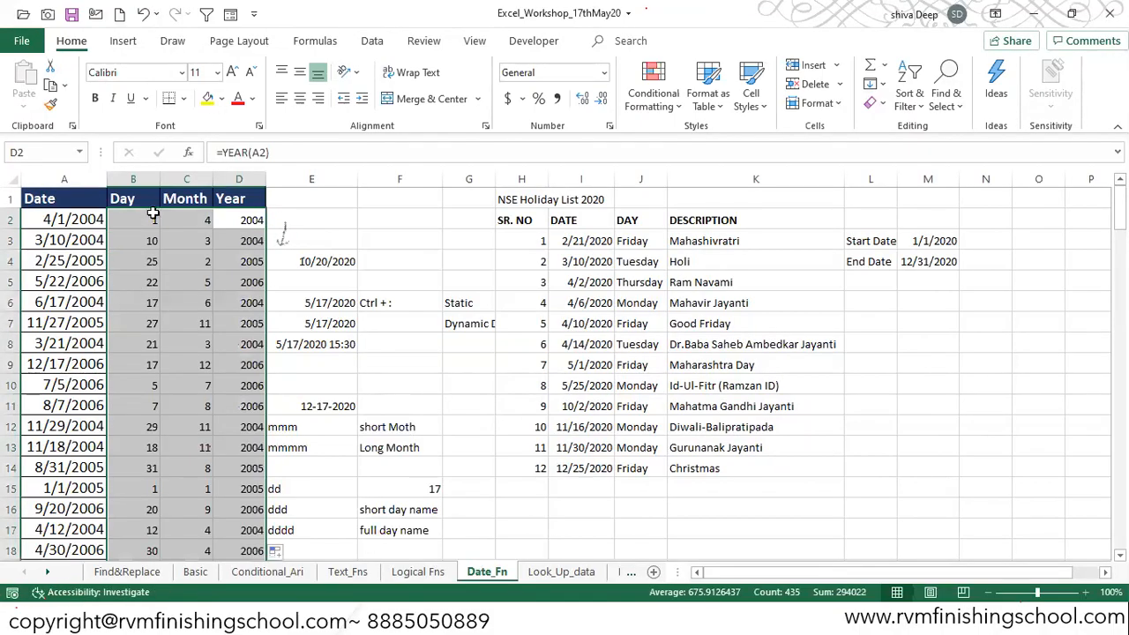
Step: Inspect the formulas in B2:D2 and the date cells in column E
left_click(122, 225)
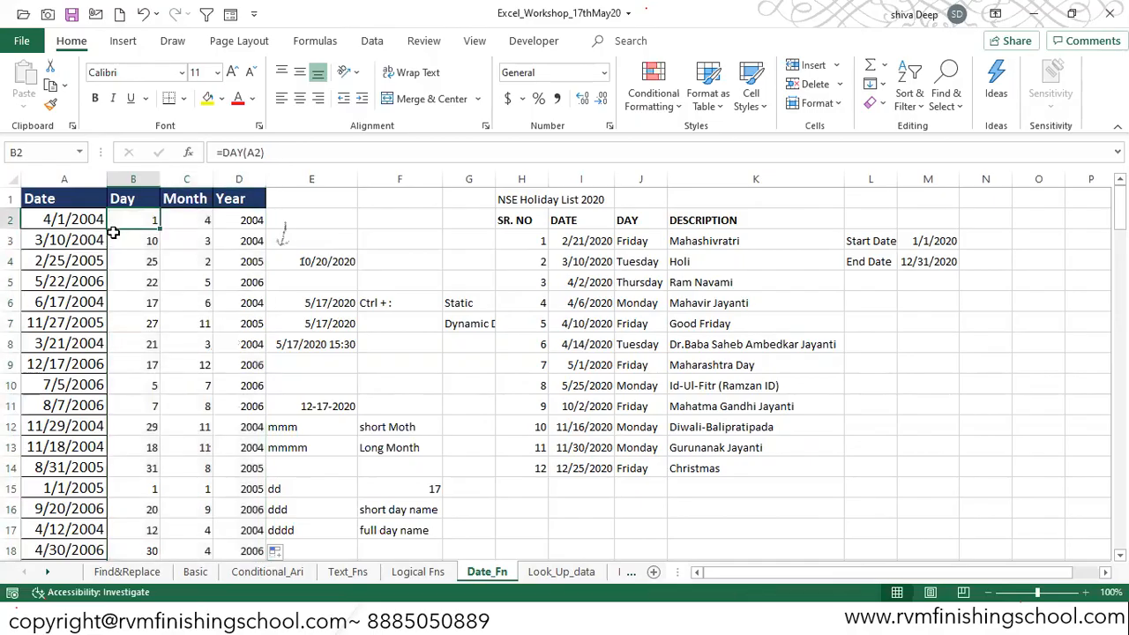
left_click(190, 220)
left_click(240, 219)
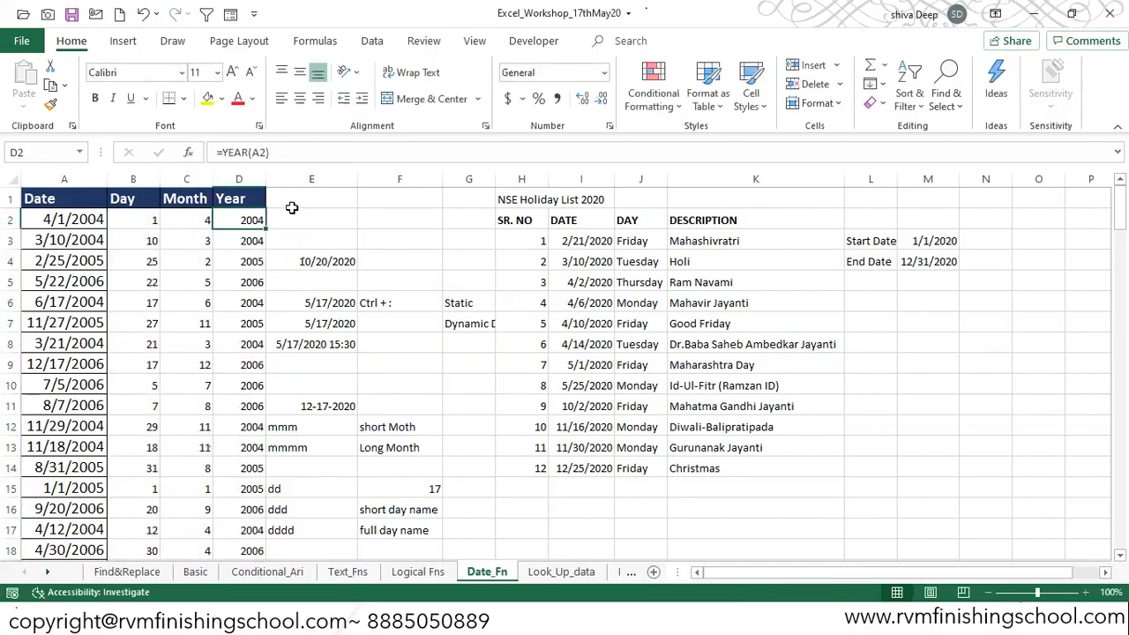
left_click(336, 216)
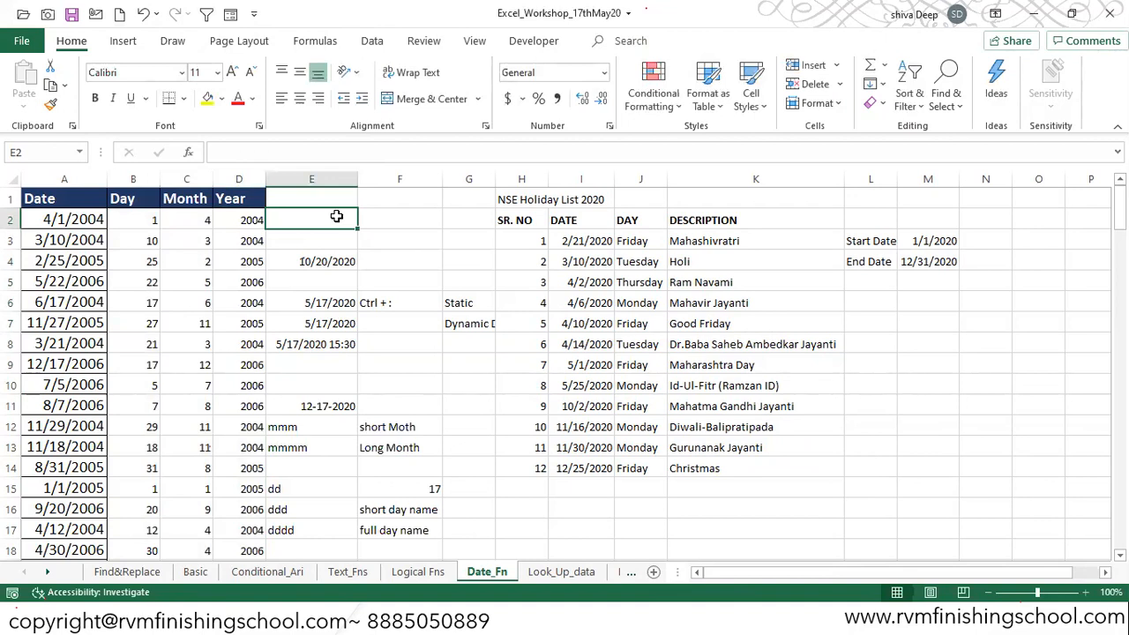
key("Down")
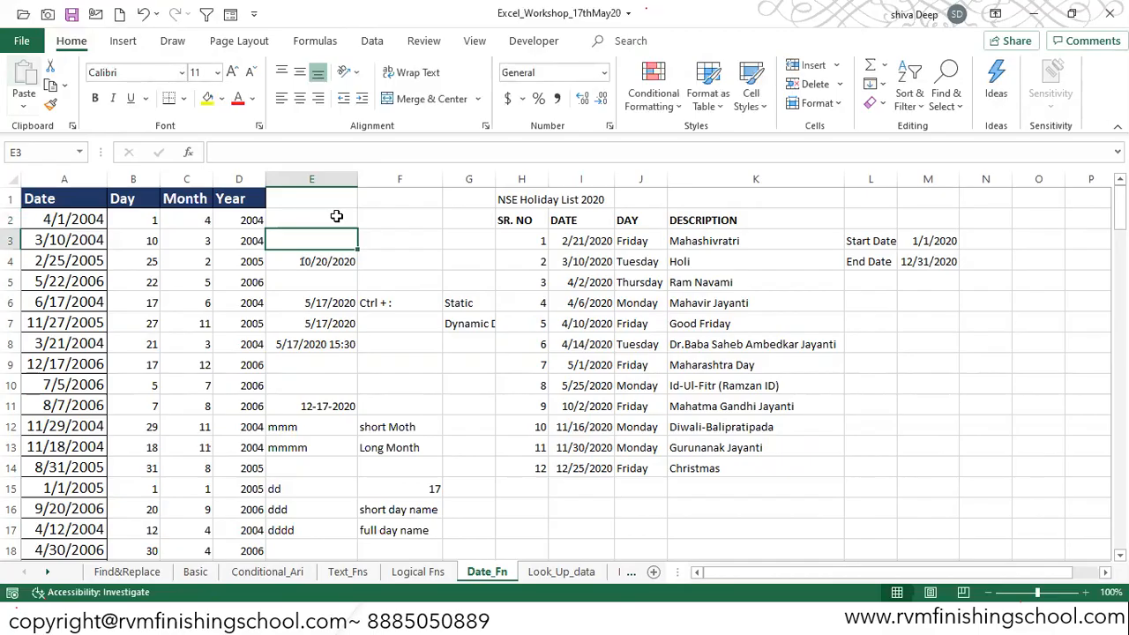
key("Escape")
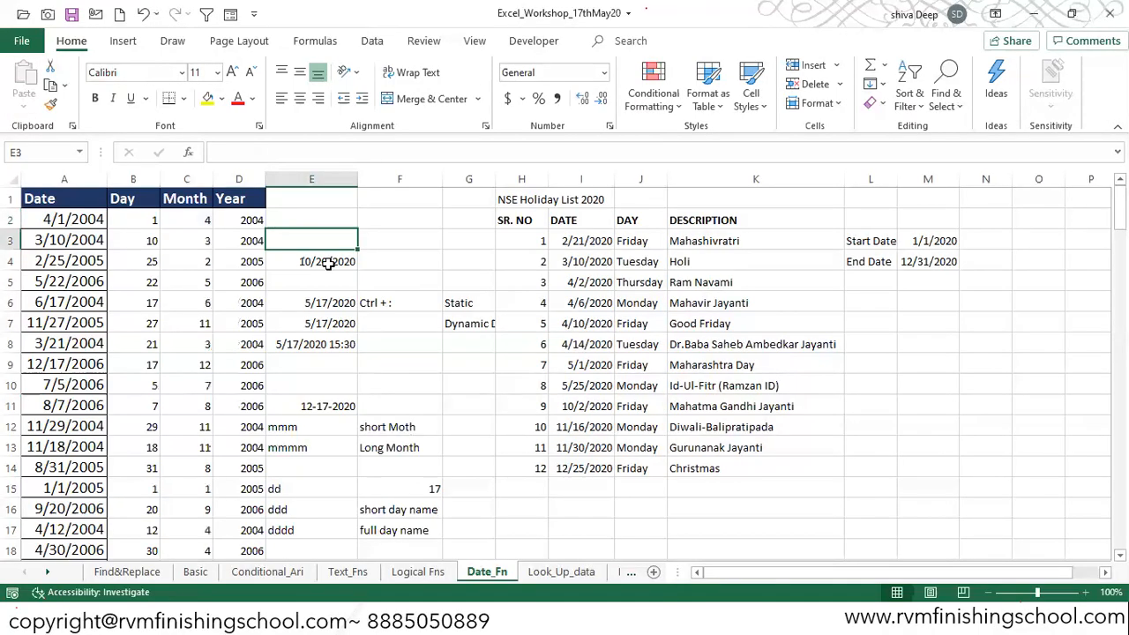
left_click(328, 264)
Step: Enter the date 20/10/2020 in E3 and a DAY formula referencing E3 in F3
left_click(335, 235)
type("20/10/2020")
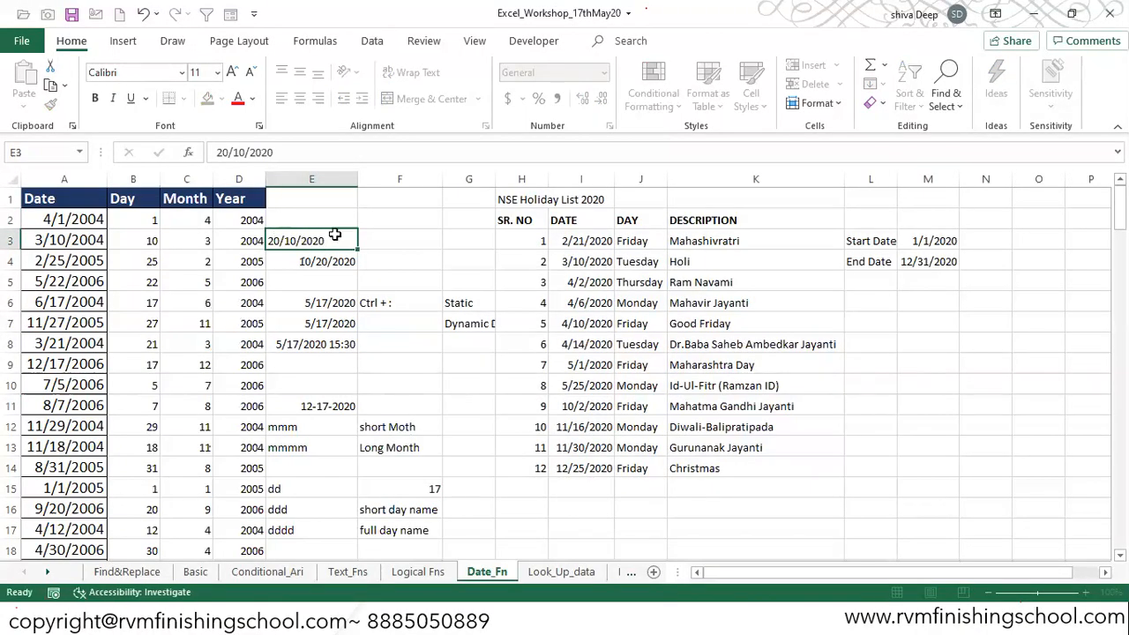
key("Tab")
type("=")
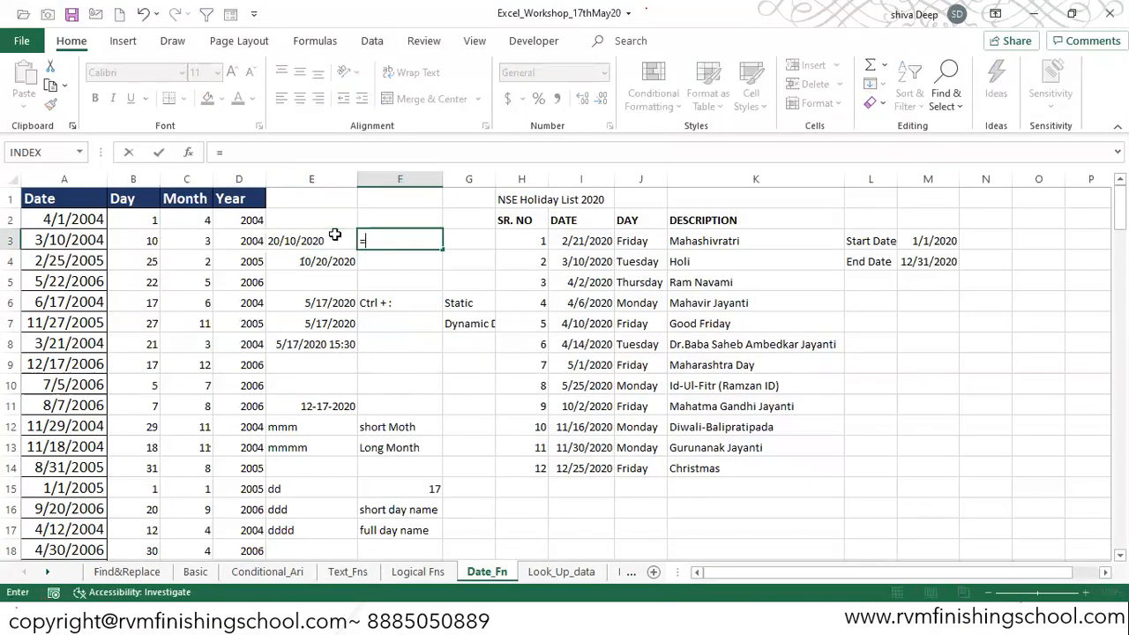
type("day")
key("Tab")
left_click(336, 235)
key("ctrl+Return")
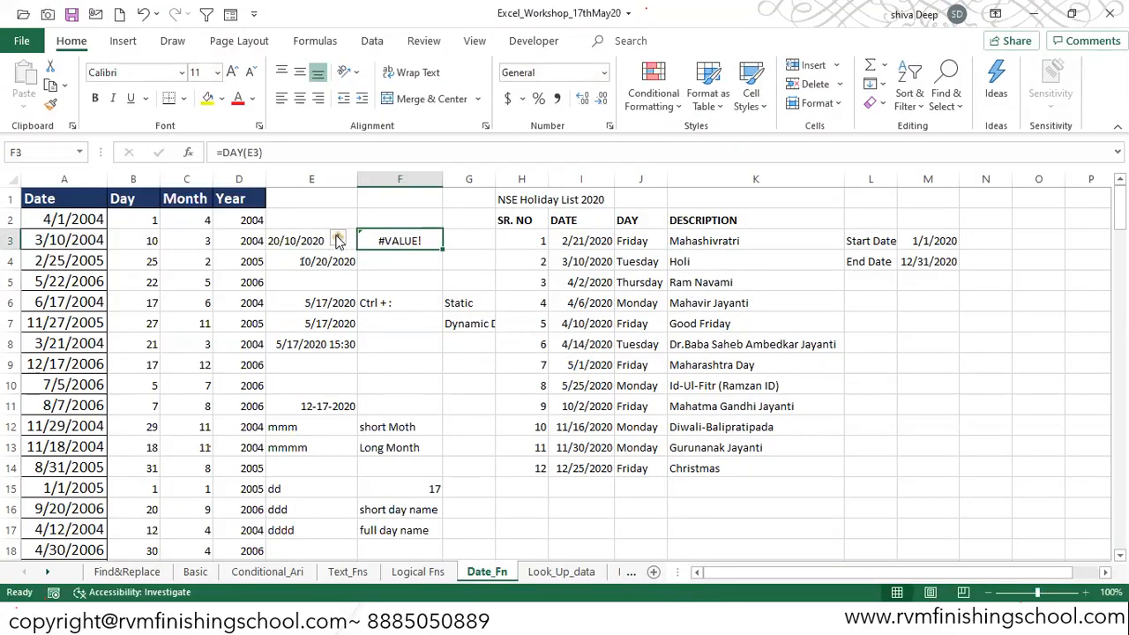
Step: Re-enter F3 as a DAY formula referencing the empty cell F5
type("=day")
key("Tab")
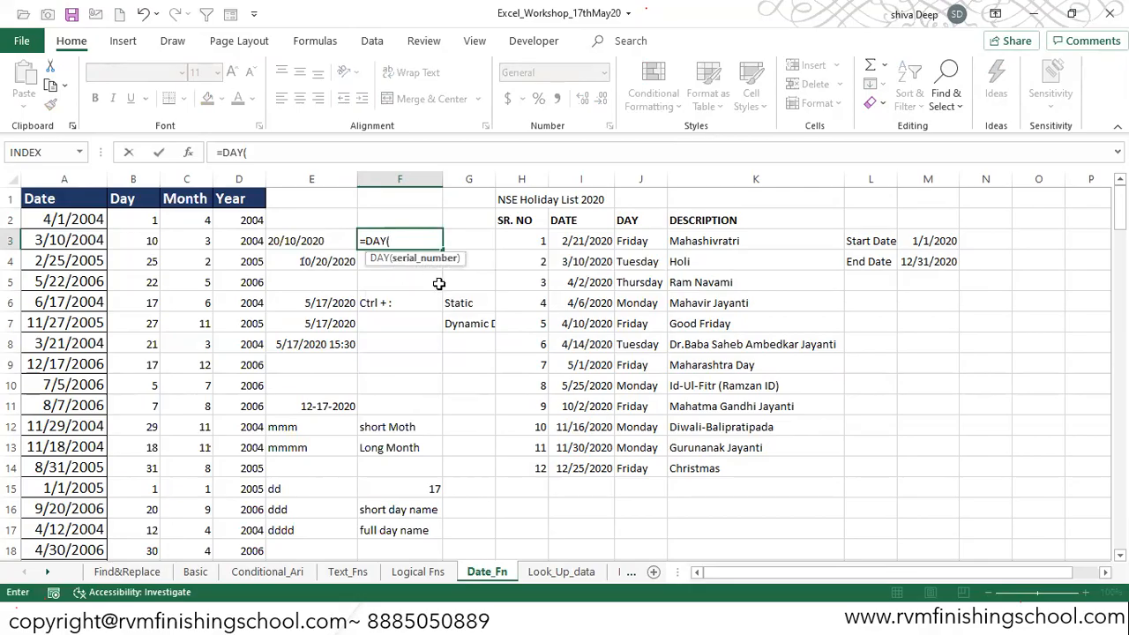
key("Left")
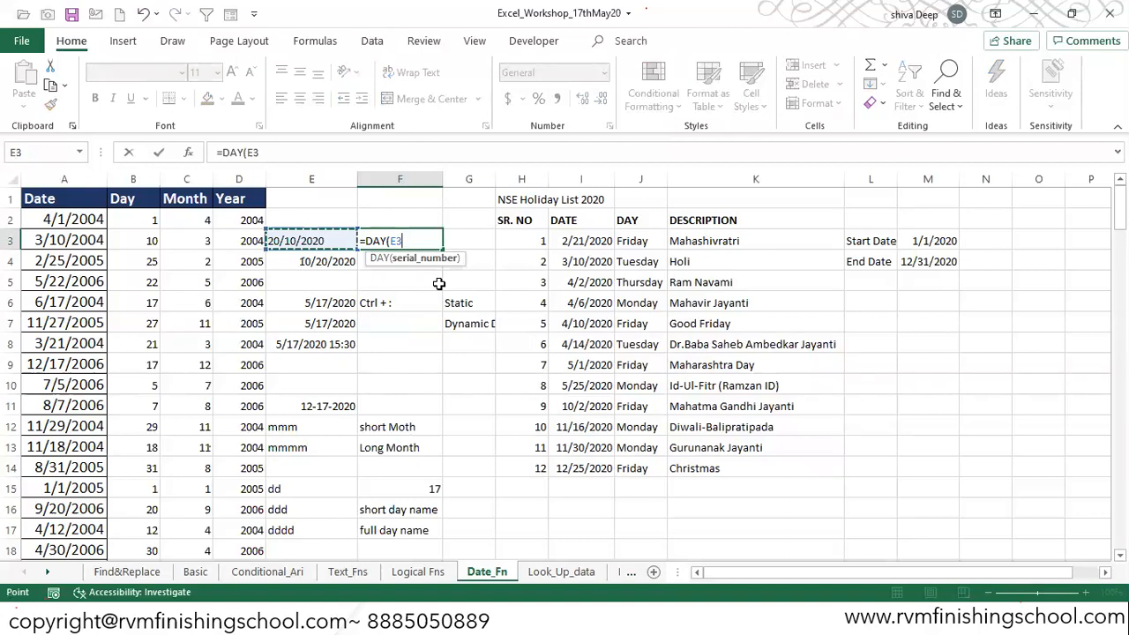
left_click(438, 283)
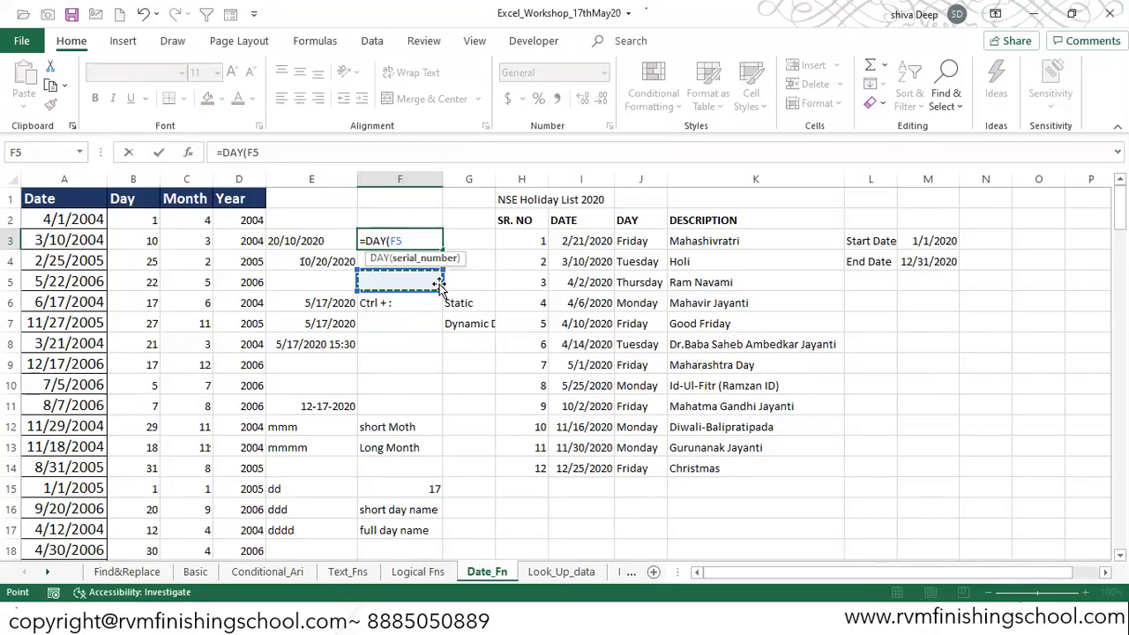
key("ctrl+Return")
Step: Select the range E3:F3
key("Left")
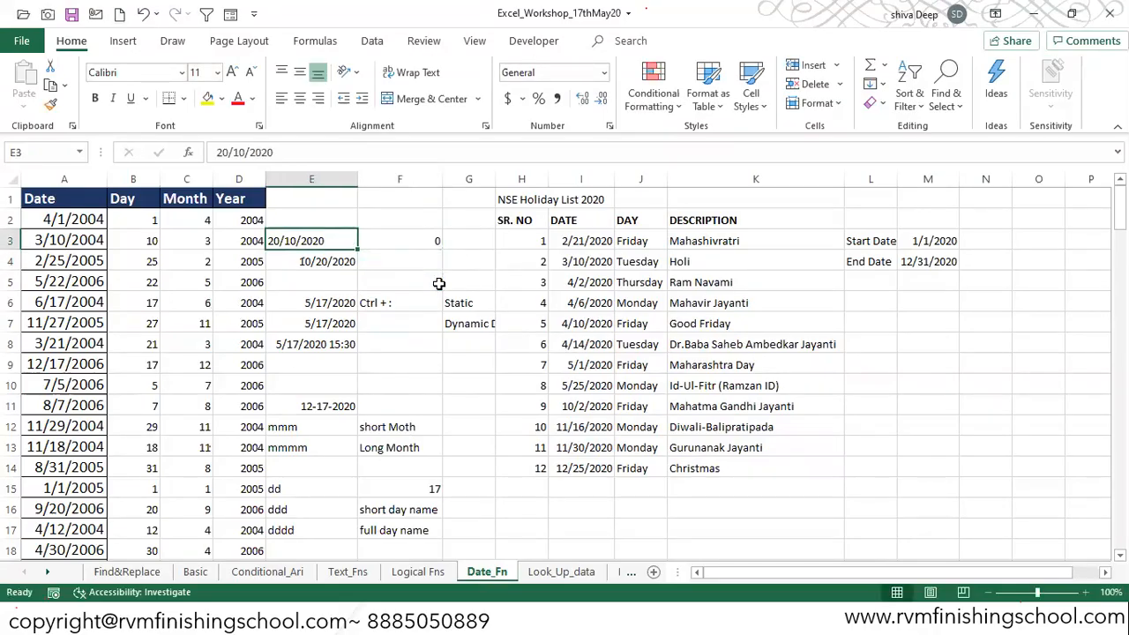
key("shift+Right")
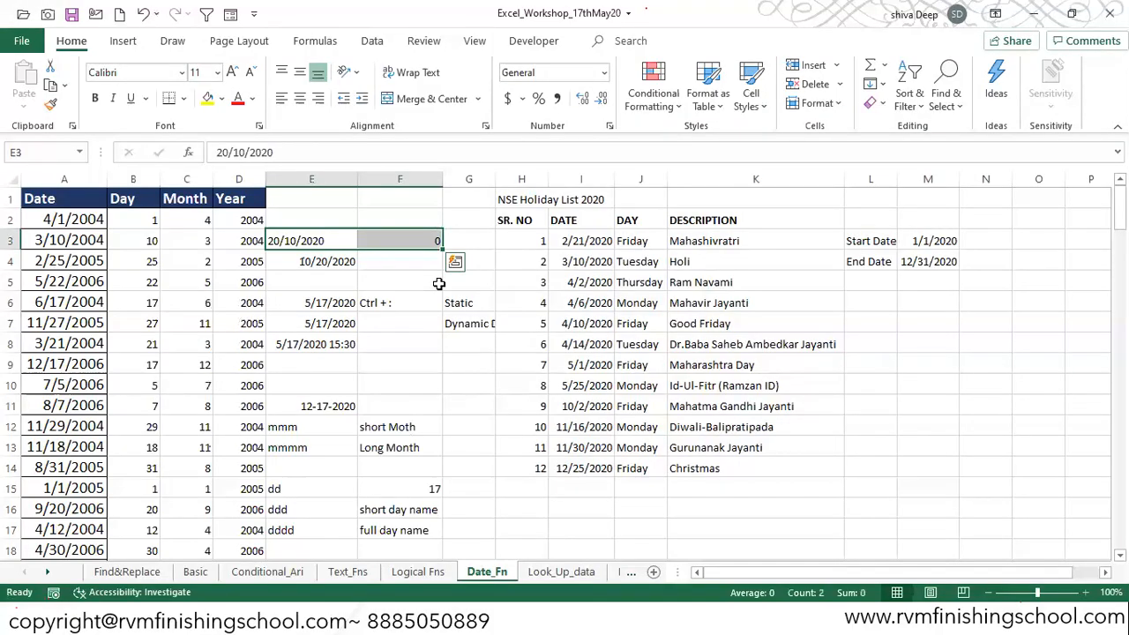